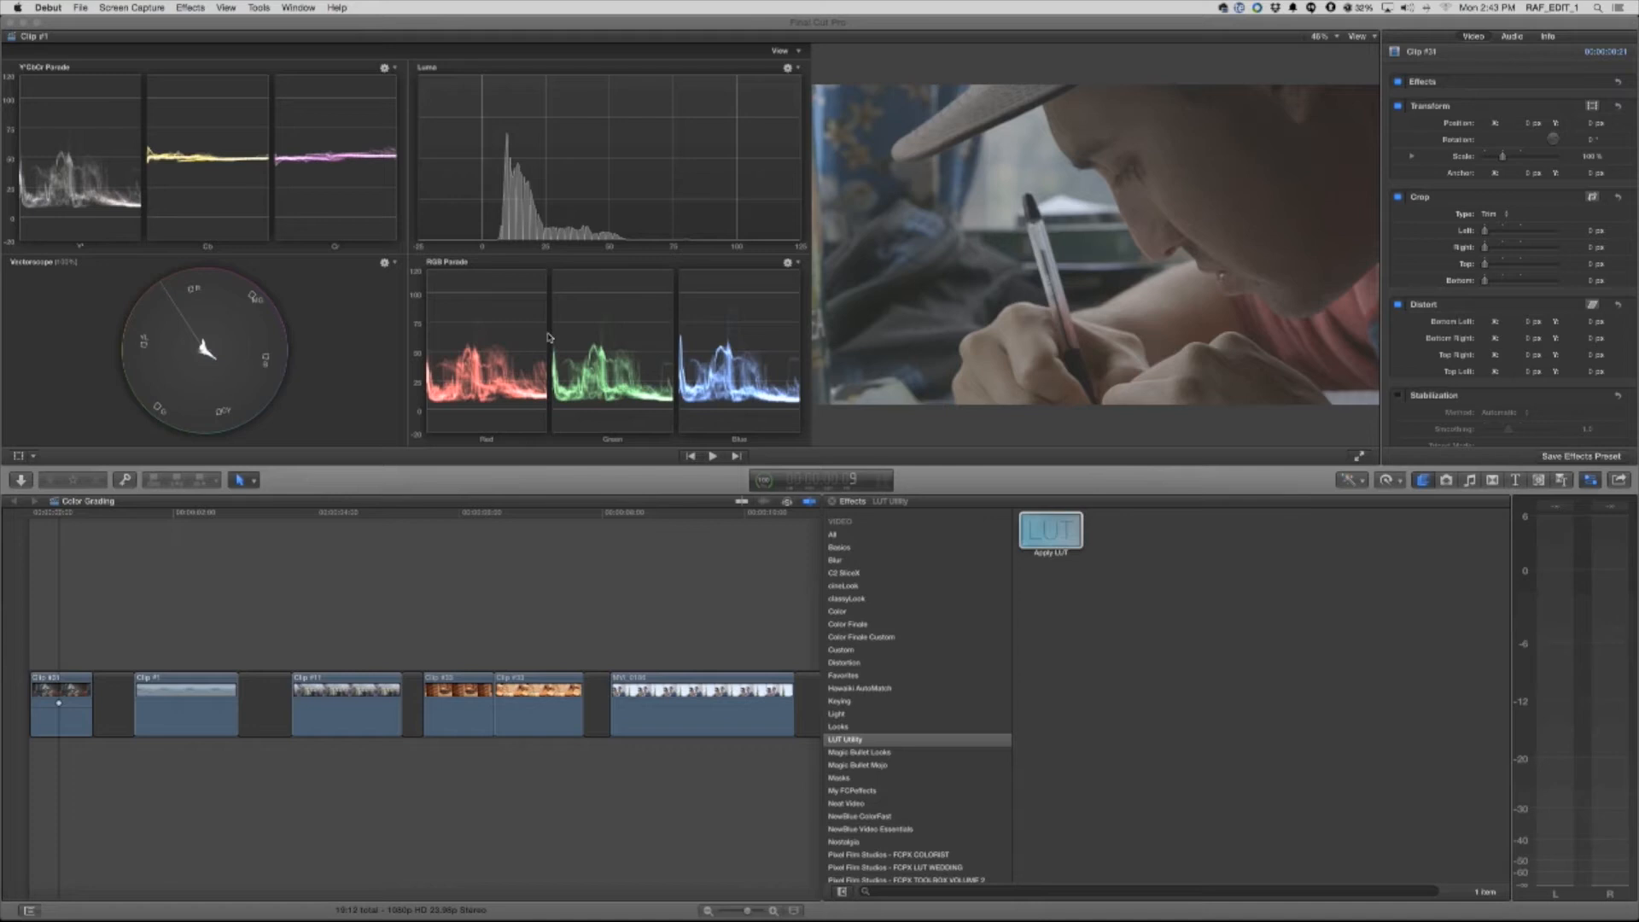
Add the LUT Utility's Apply LUT effect to the first timeline clip, the close-up of a man writing
left_click(62, 517)
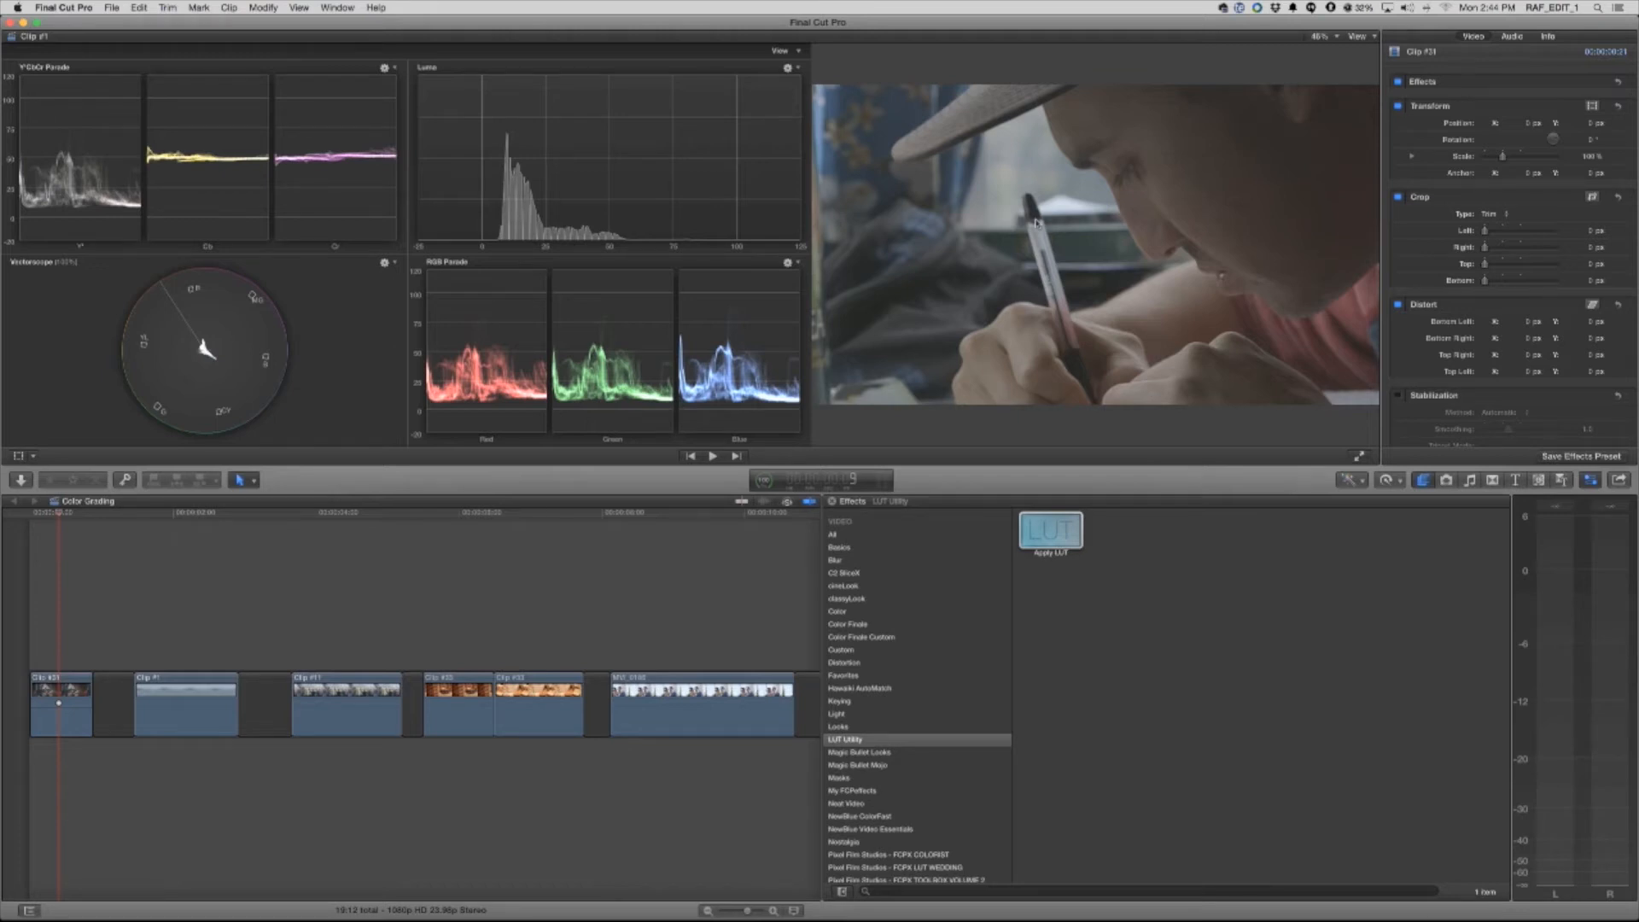
left_click(63, 514)
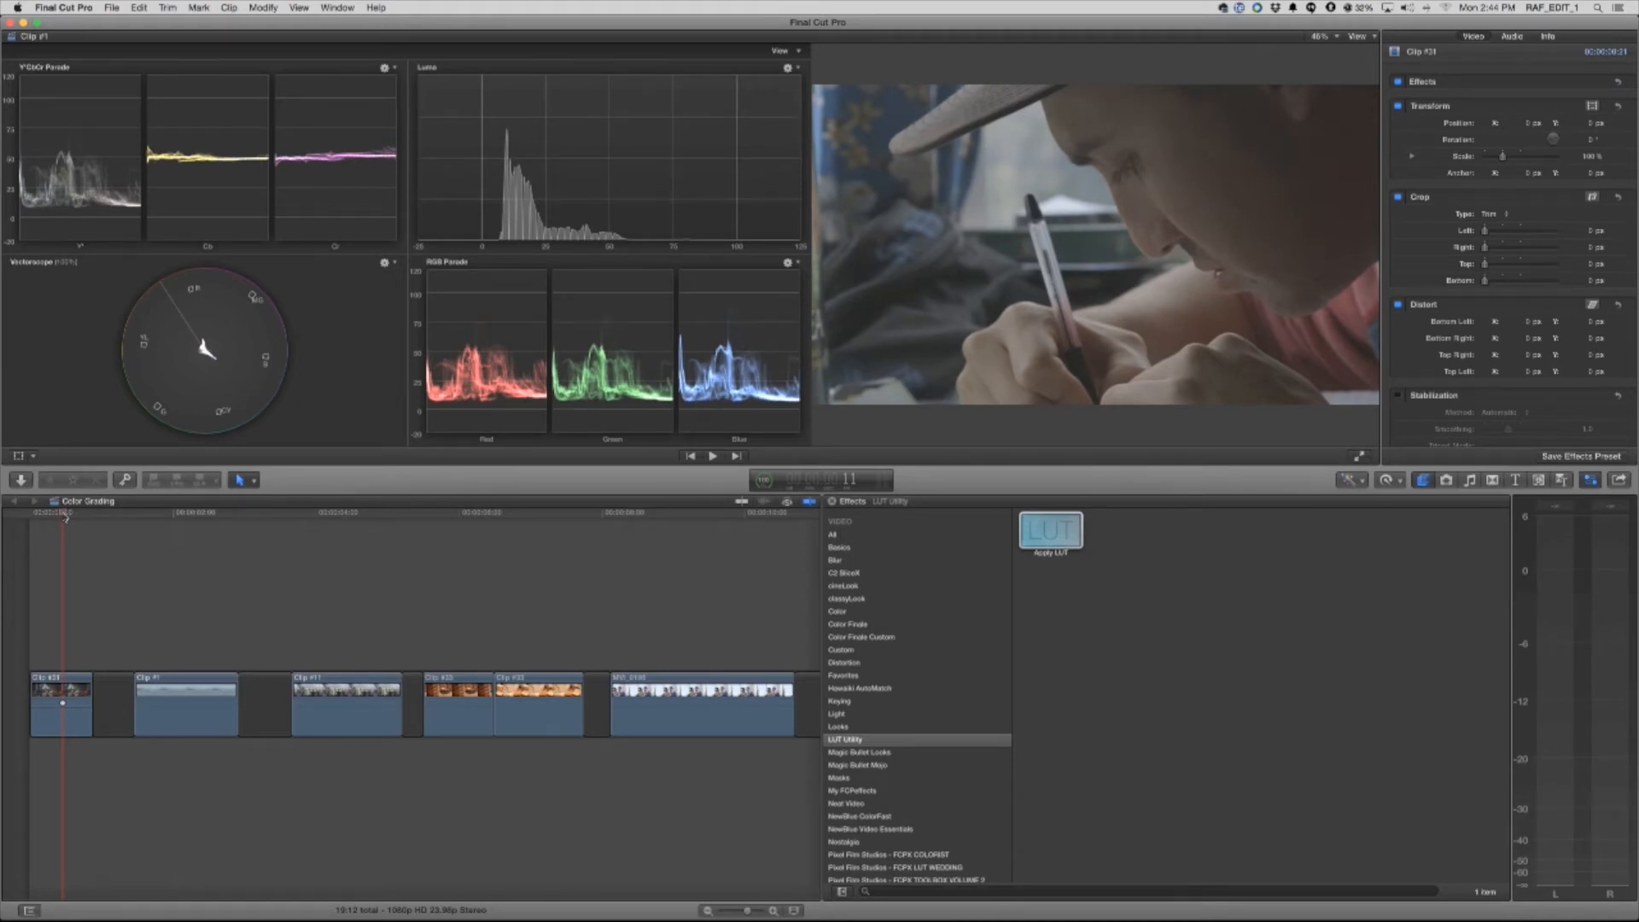
left_click_drag(64, 517, 47, 523)
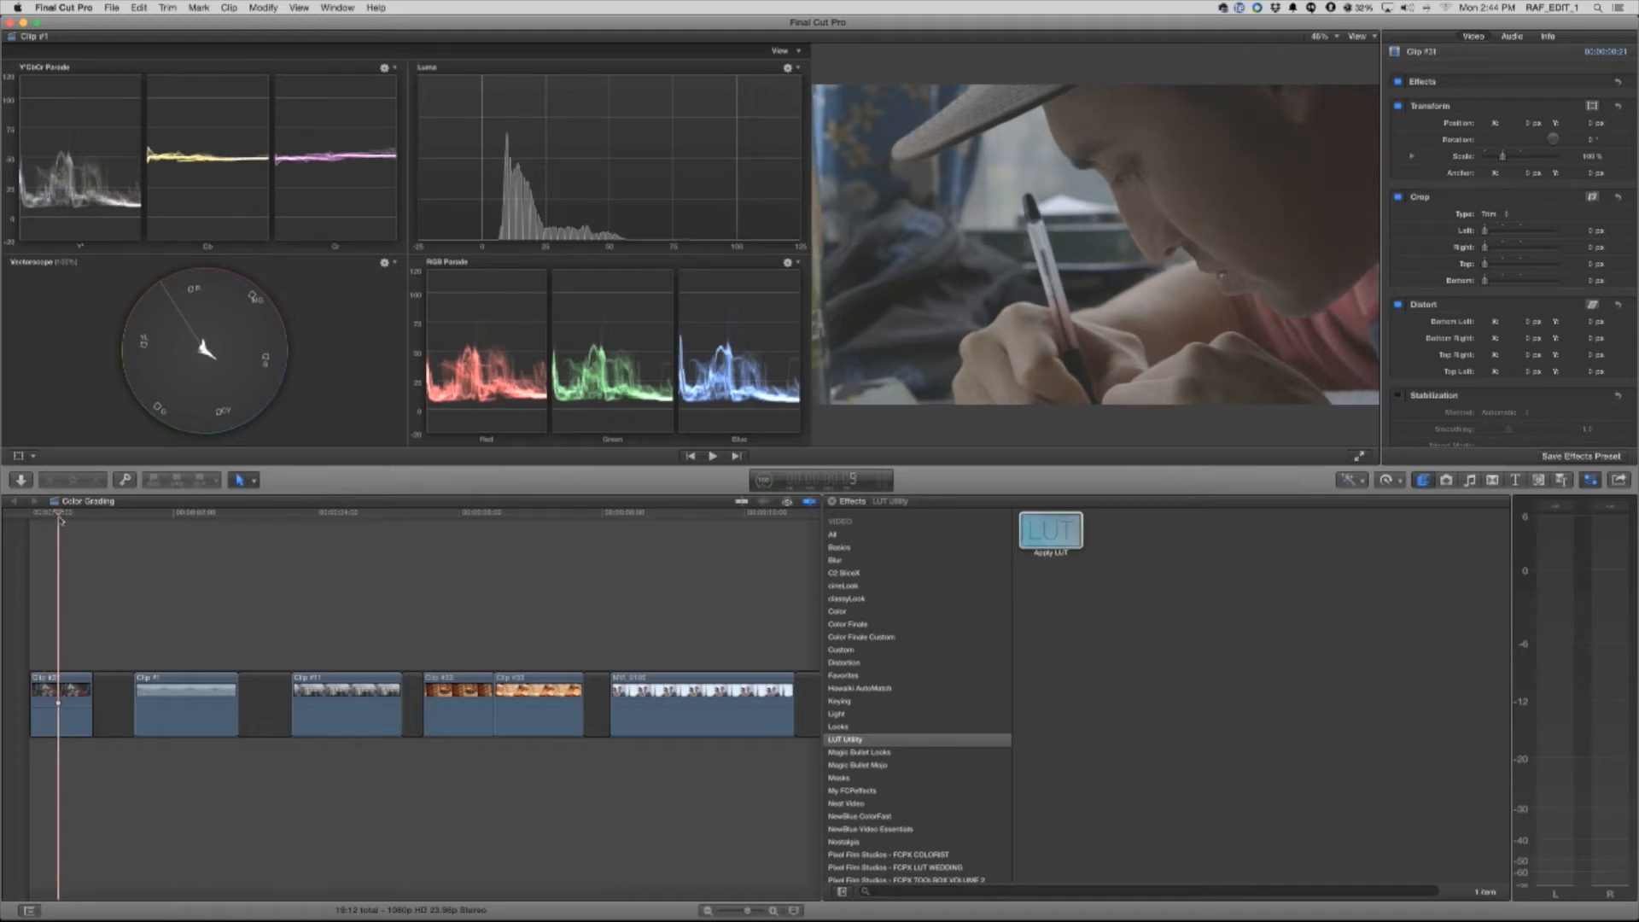
left_click(43, 695)
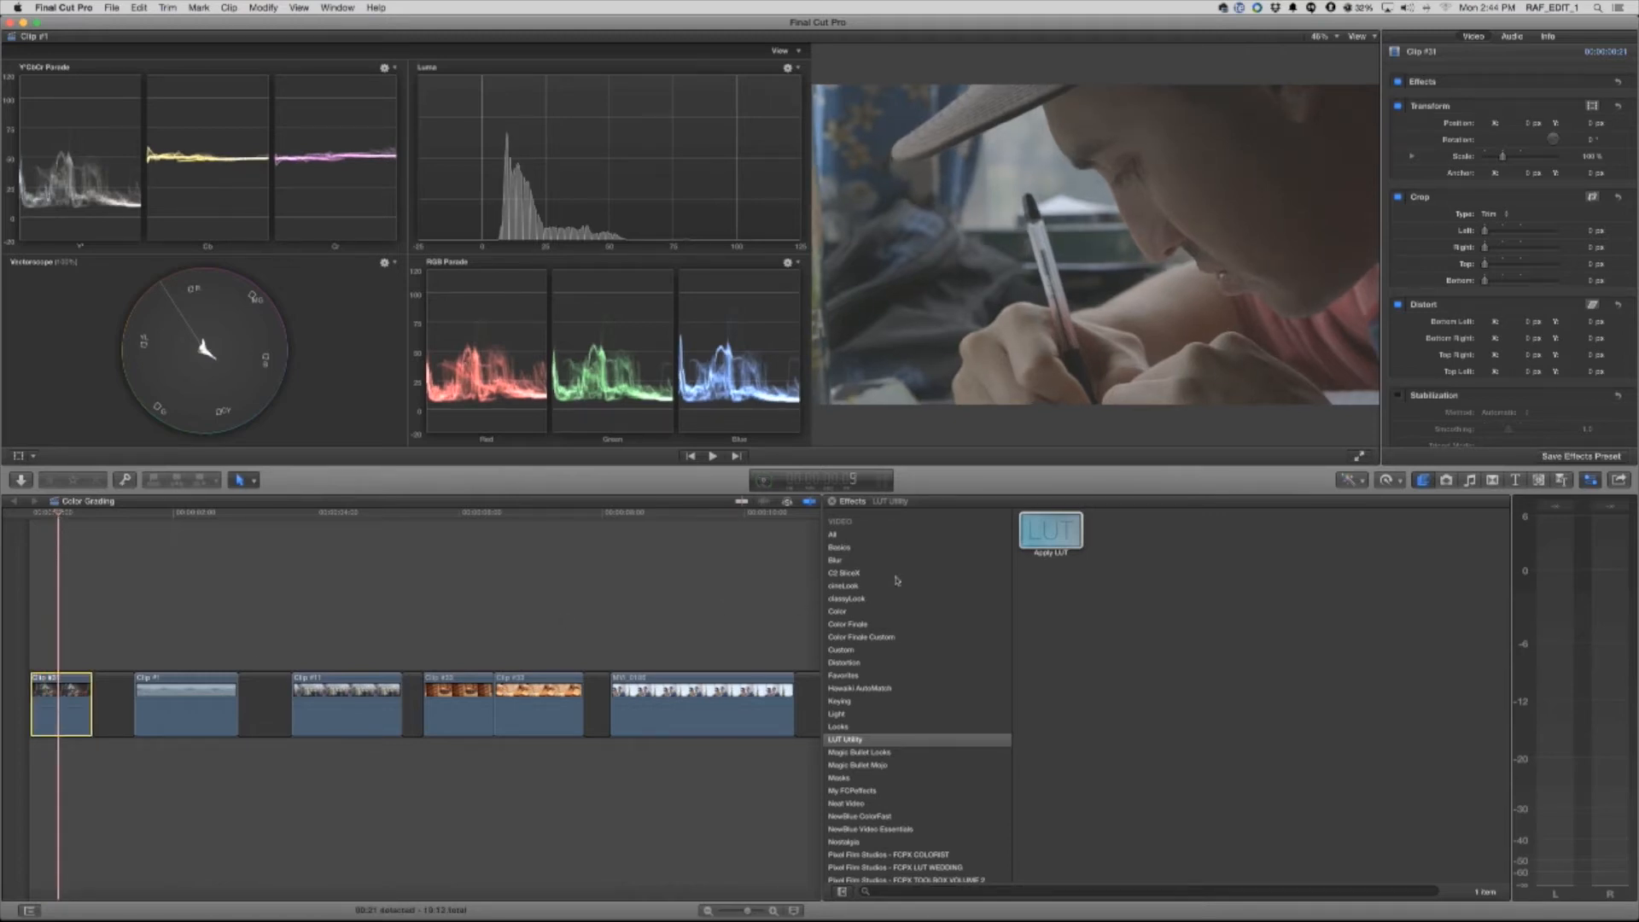
left_click_drag(1052, 536, 55, 695)
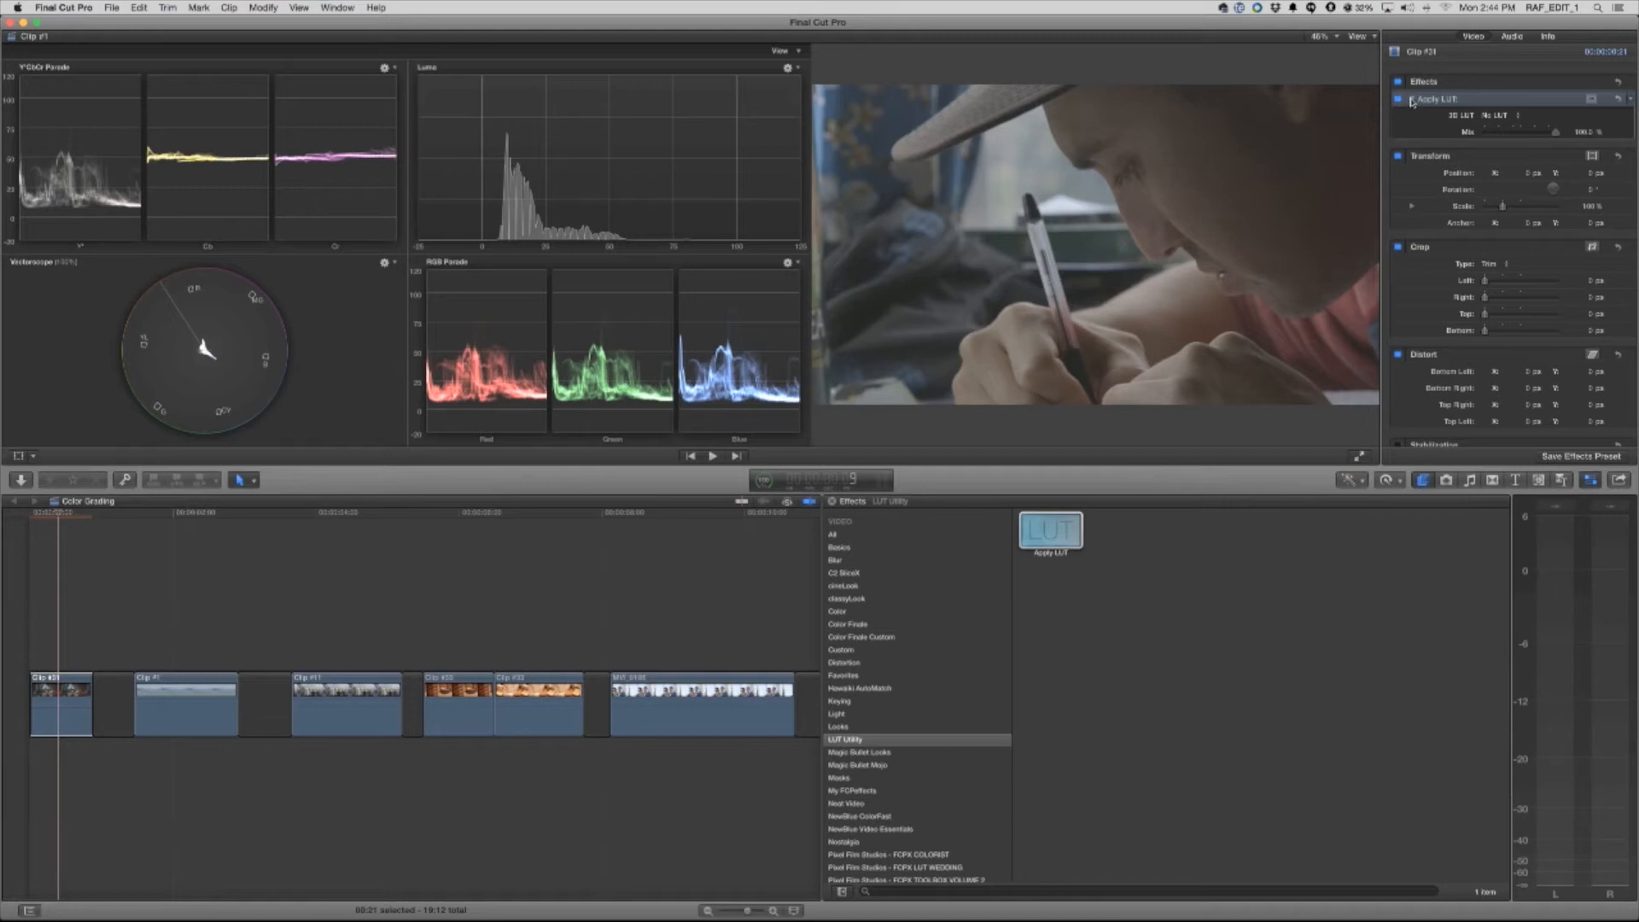
Set the writing clip's LUT to Canon CLog to Rec709 and lower its mix to about 85%
left_click(1498, 115)
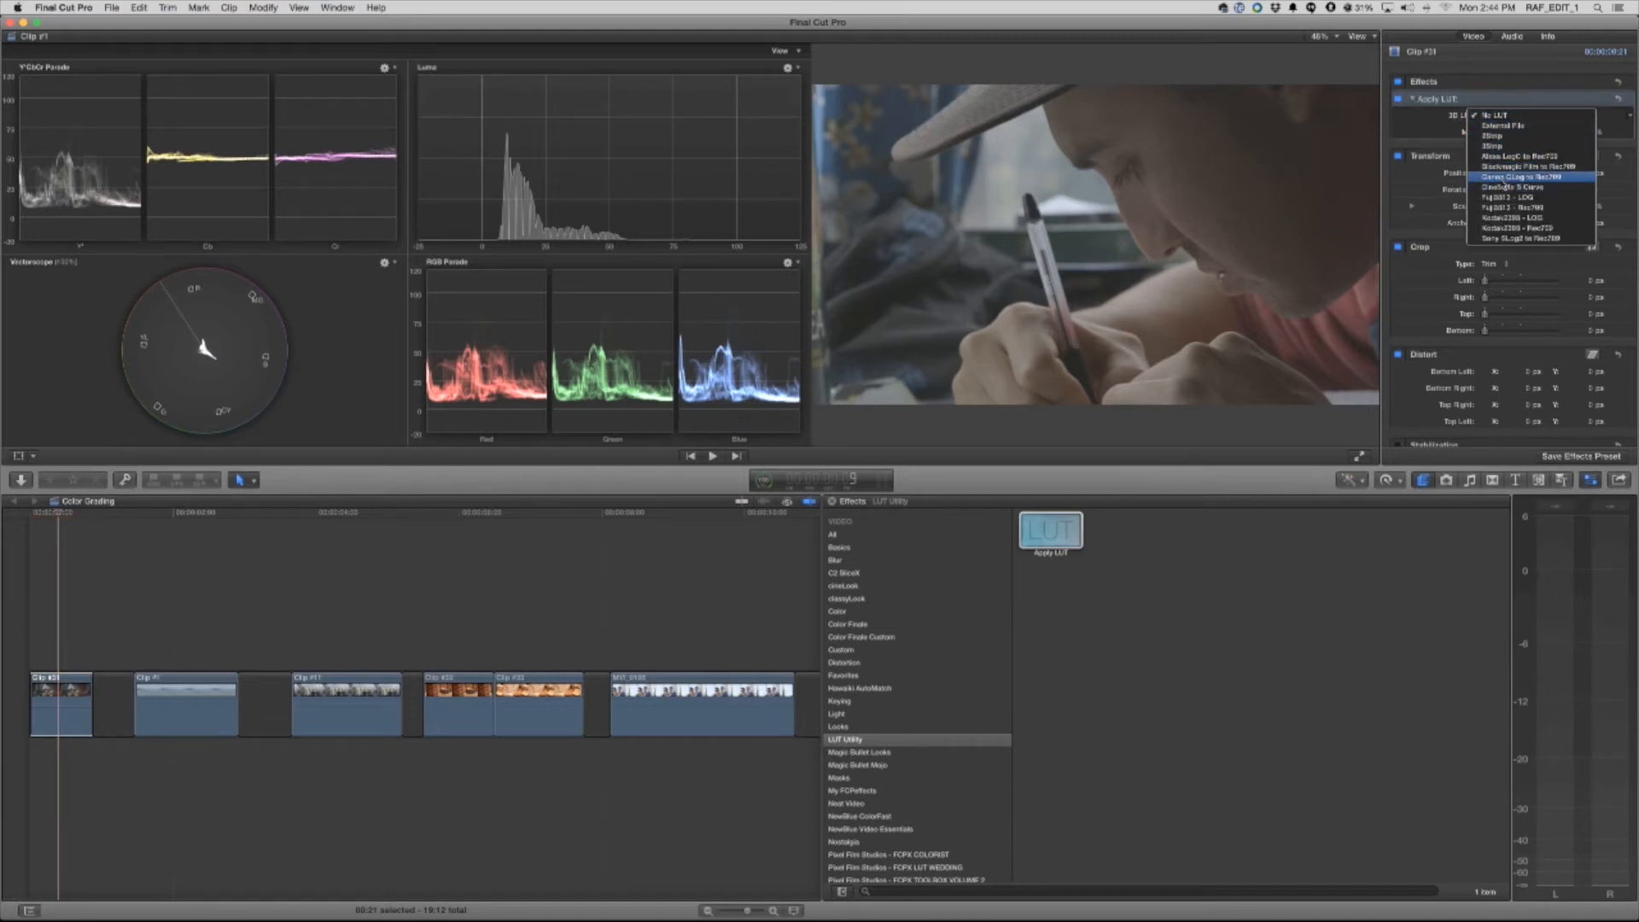
left_click(1537, 179)
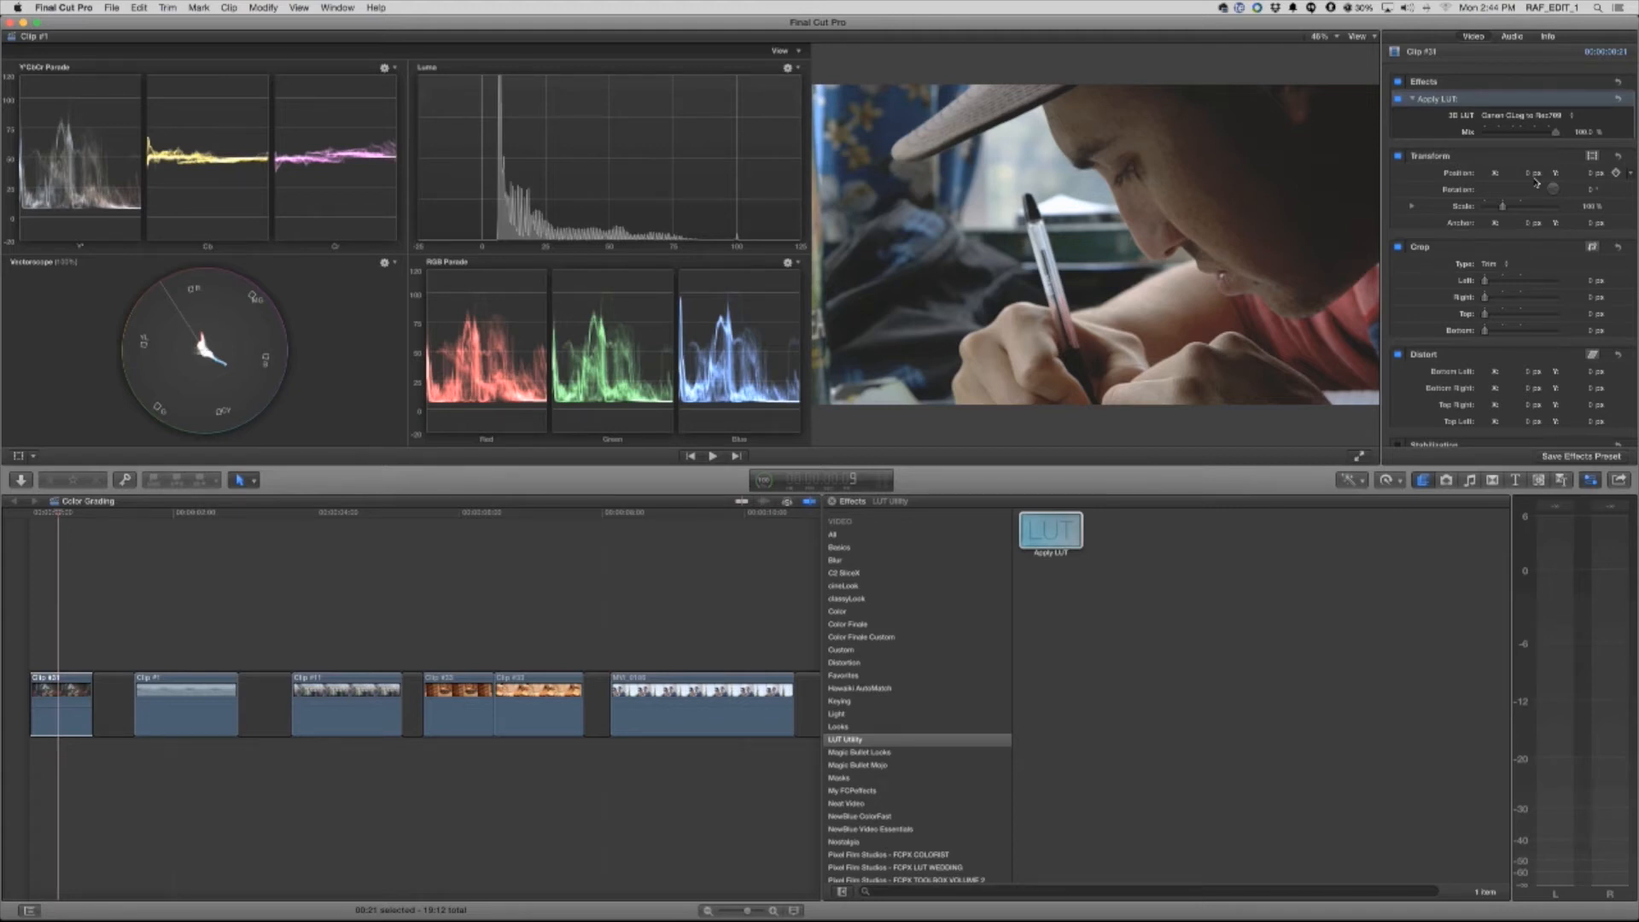
mouse_move(1556, 132)
left_mouse_down()
mouse_move(1495, 134)
mouse_move(1548, 134)
left_mouse_up()
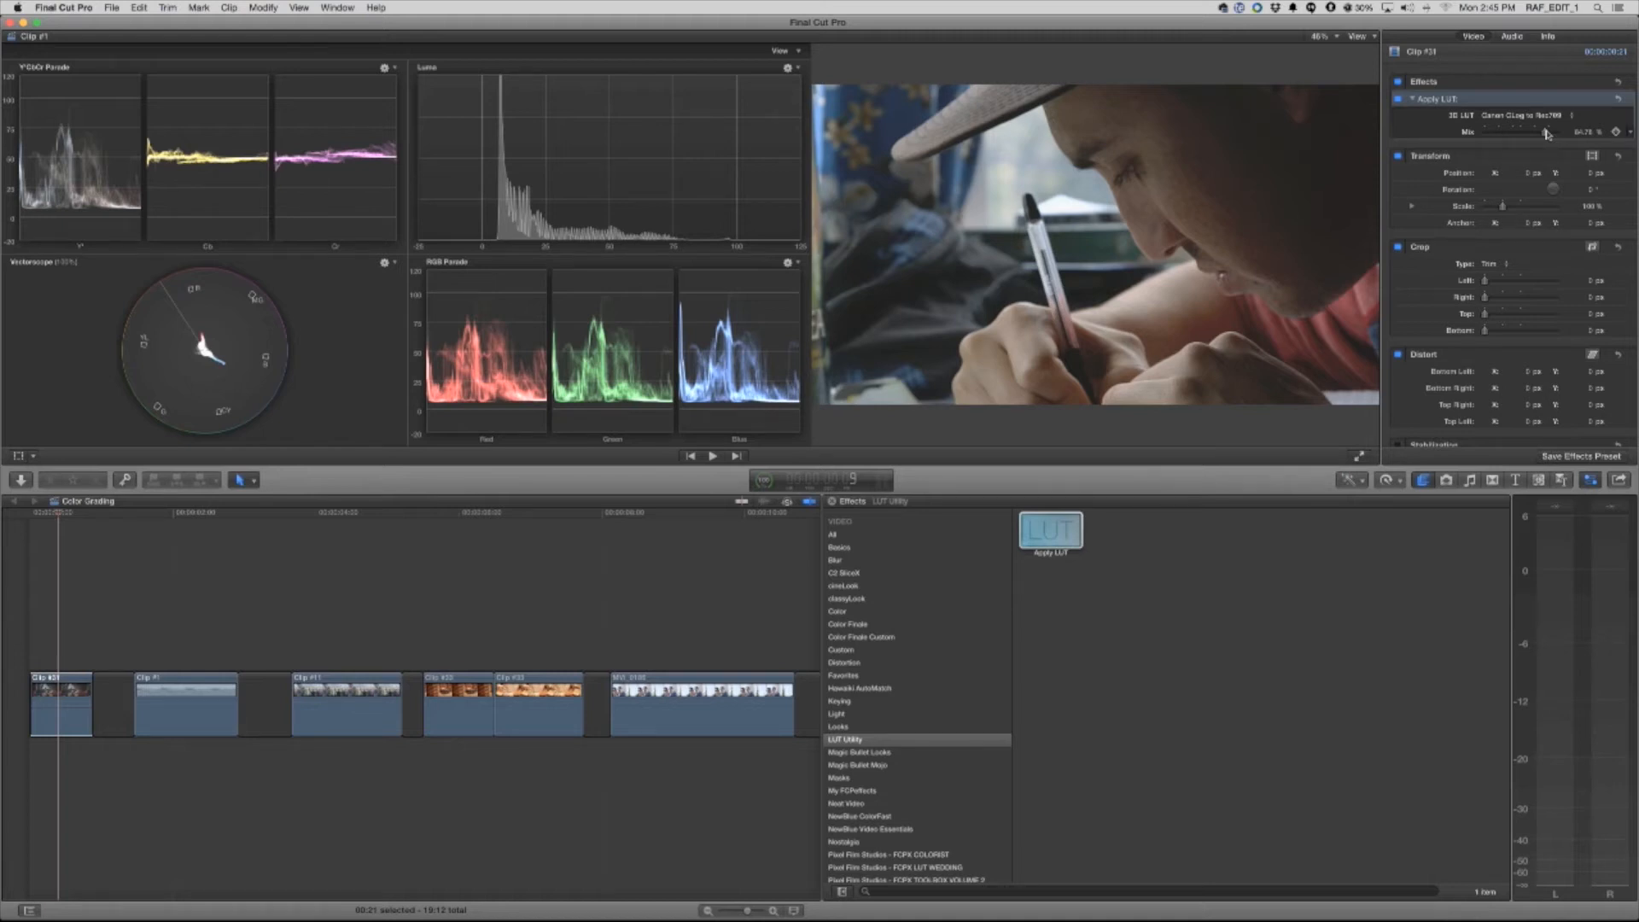
Apply the Canon CLog to Rec709 LUT to the harbor clip with its mix just under 100%
left_click(190, 514)
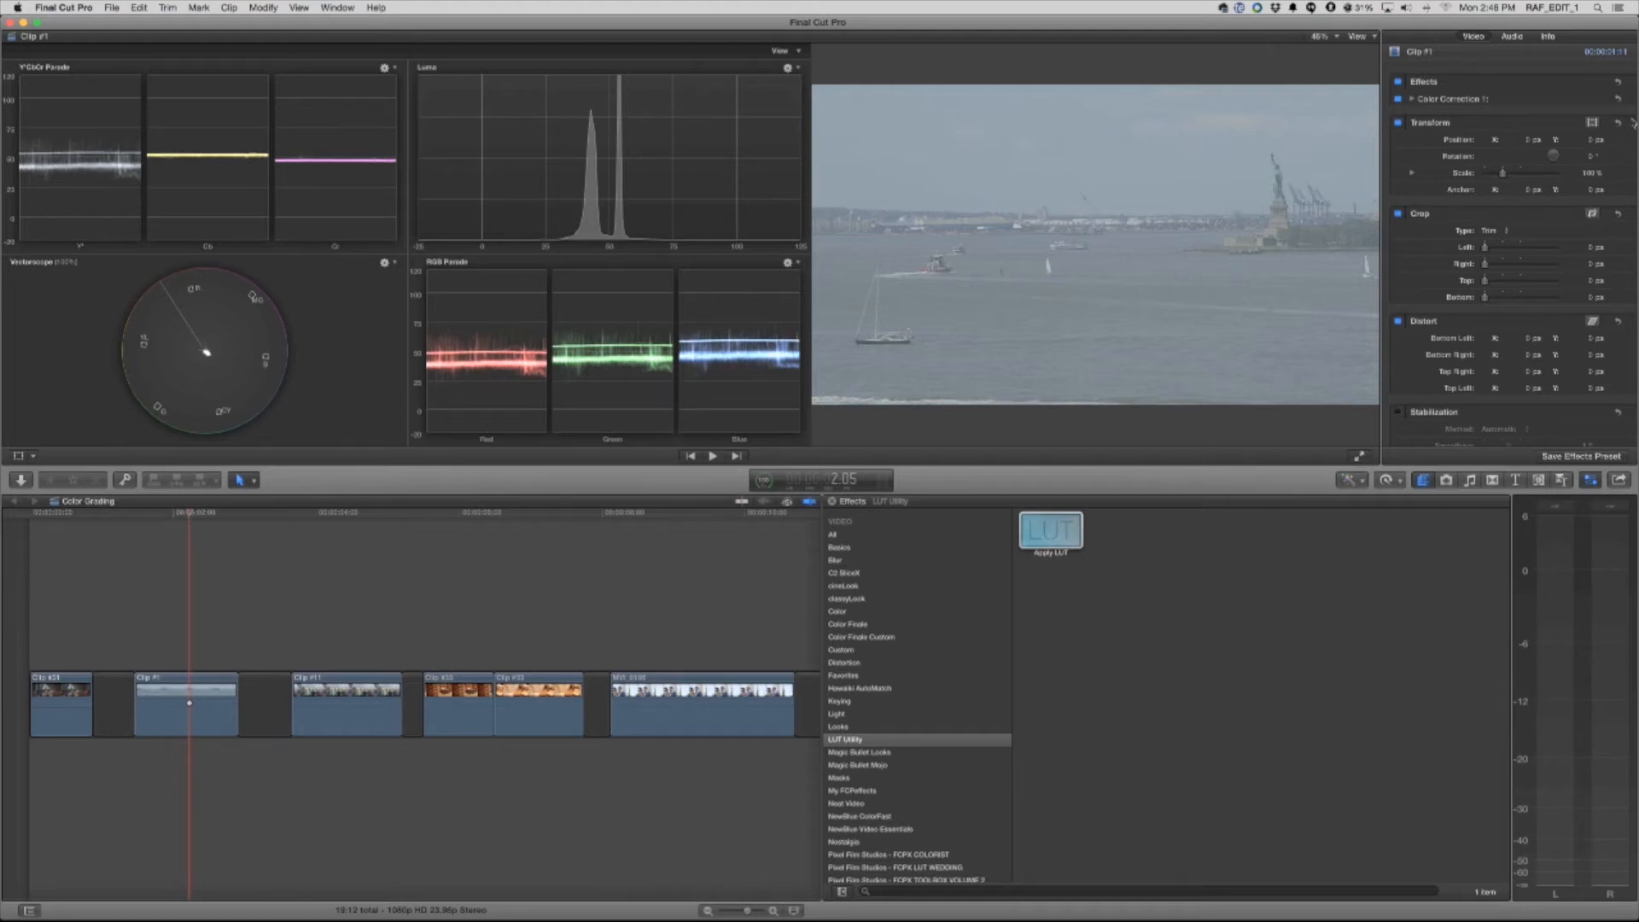
left_click_drag(1051, 551, 214, 708)
left_click(1503, 134)
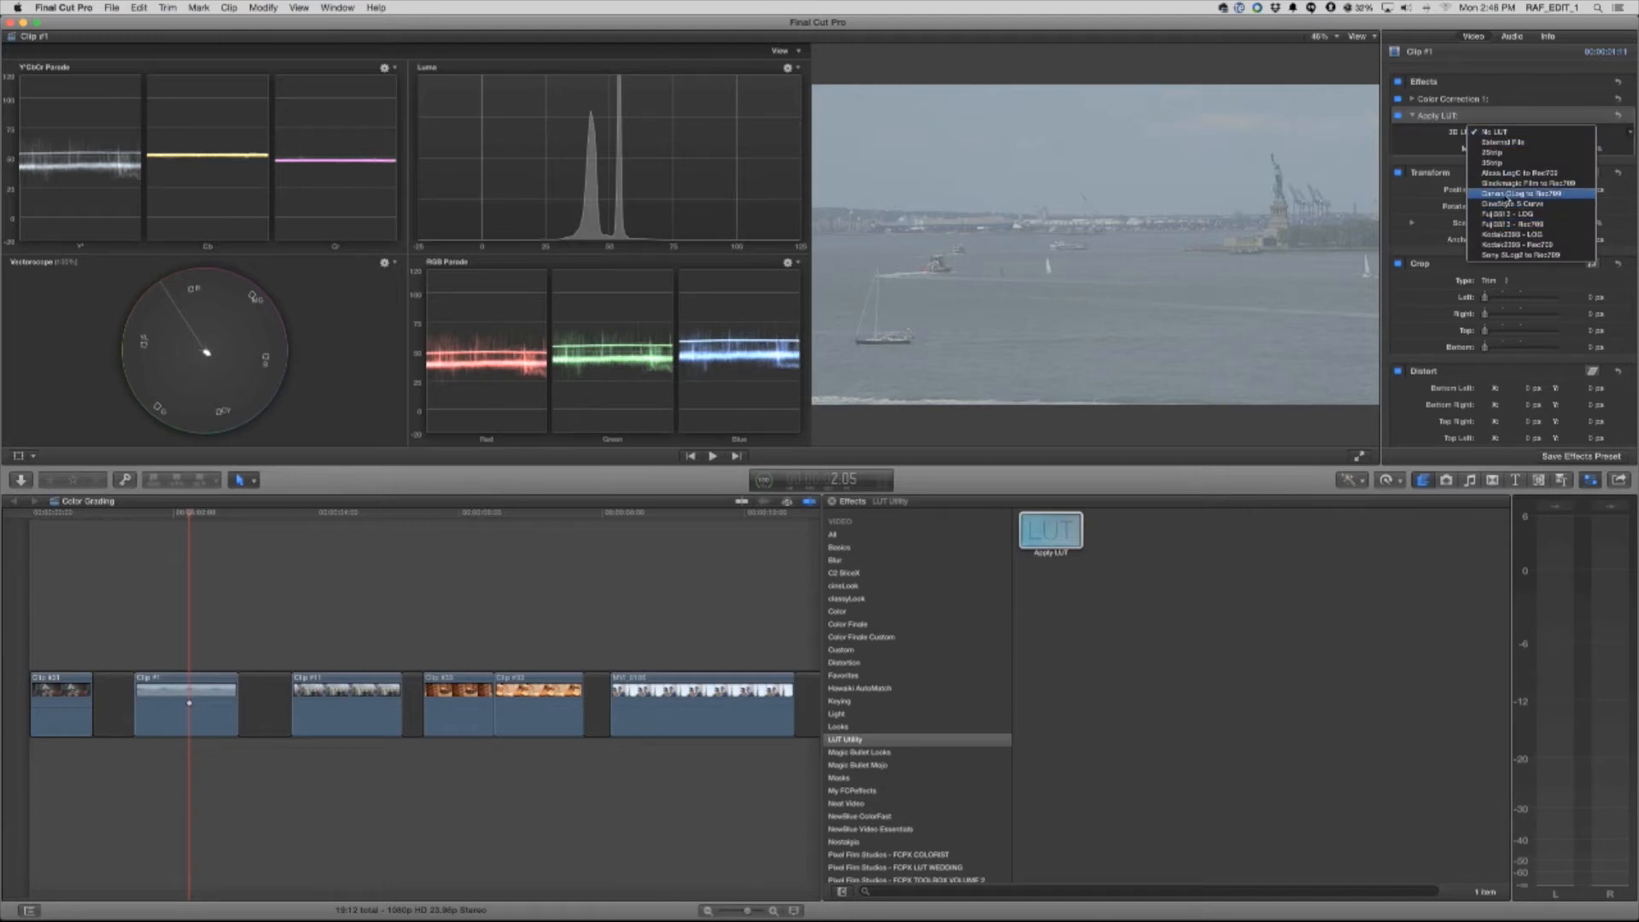
left_click(1510, 194)
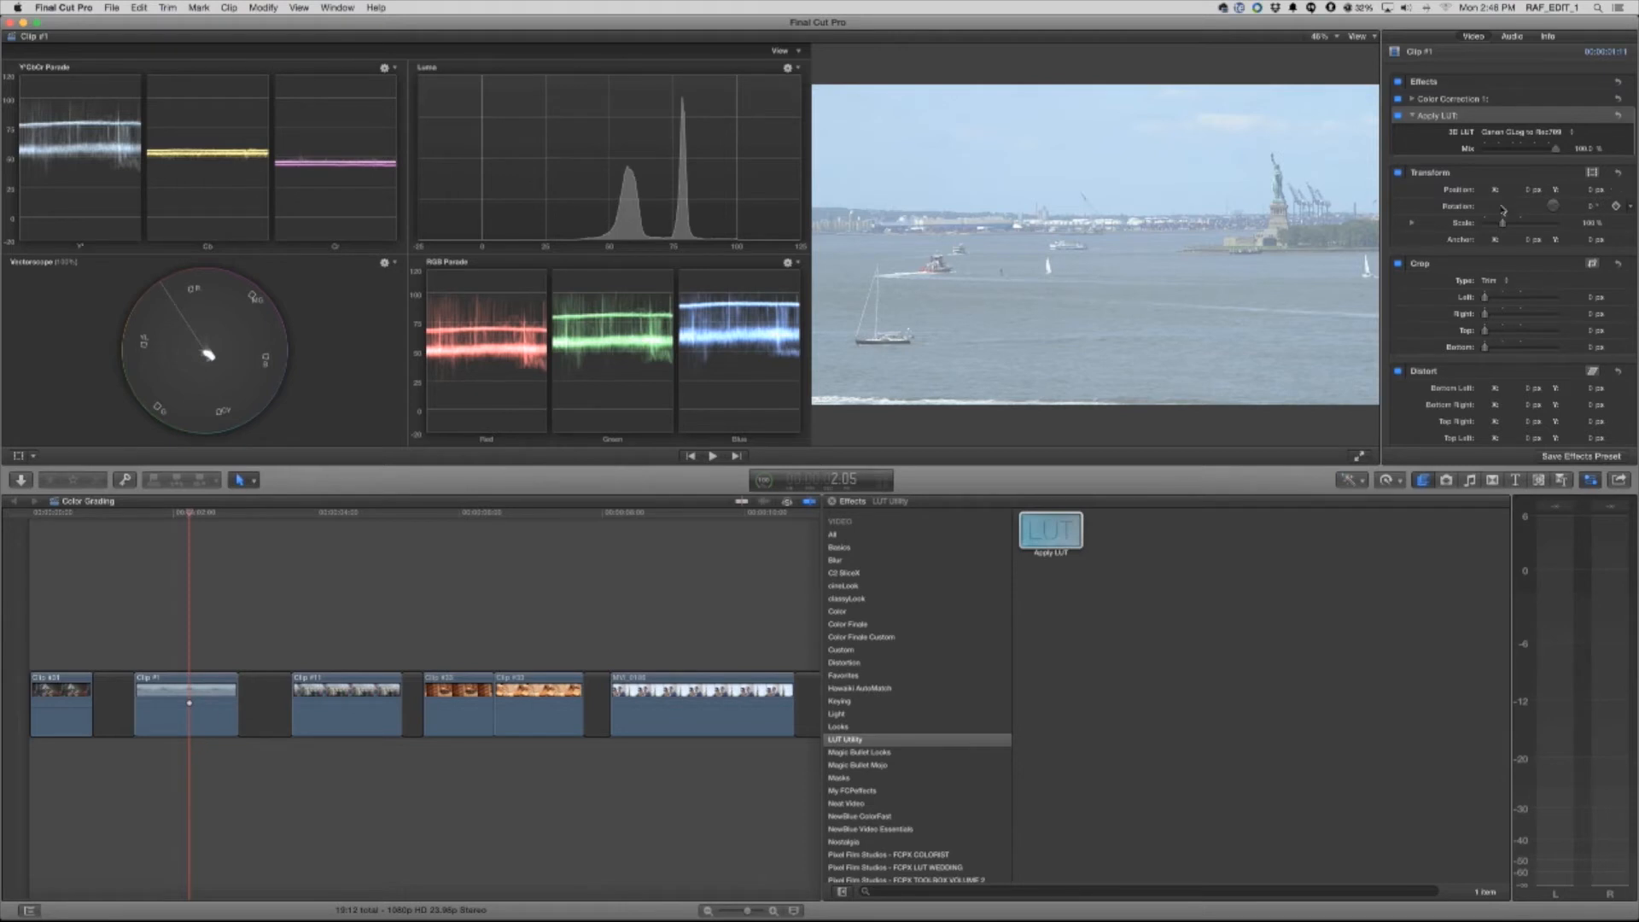
mouse_move(1556, 149)
left_mouse_down()
mouse_move(1537, 152)
mouse_move(1559, 151)
left_mouse_up()
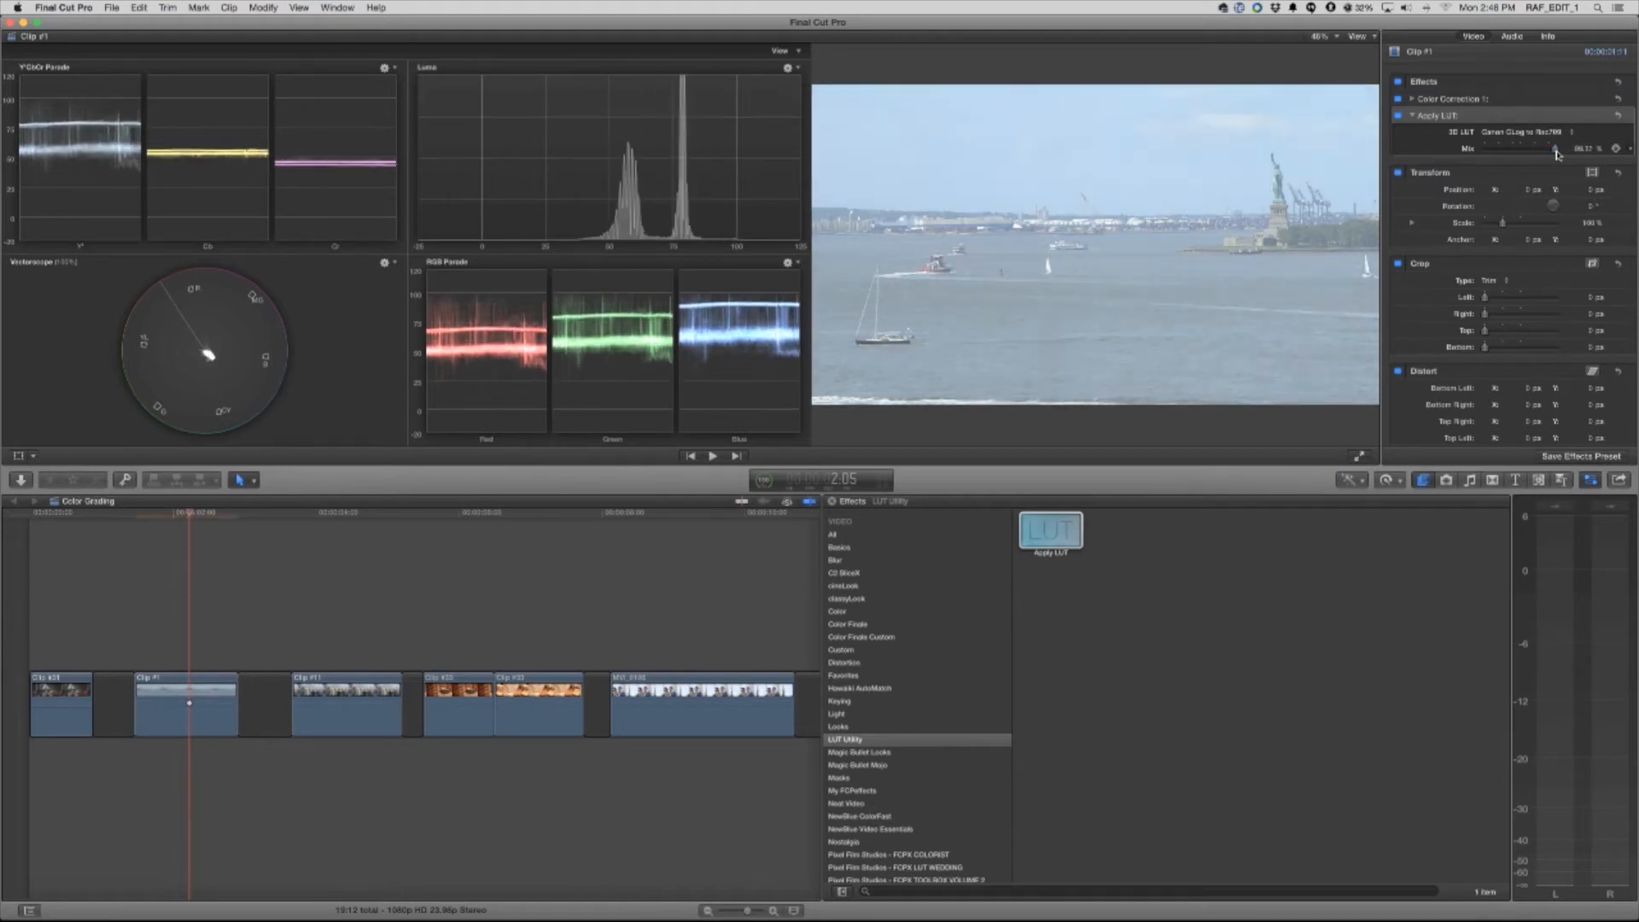
left_click(1413, 117)
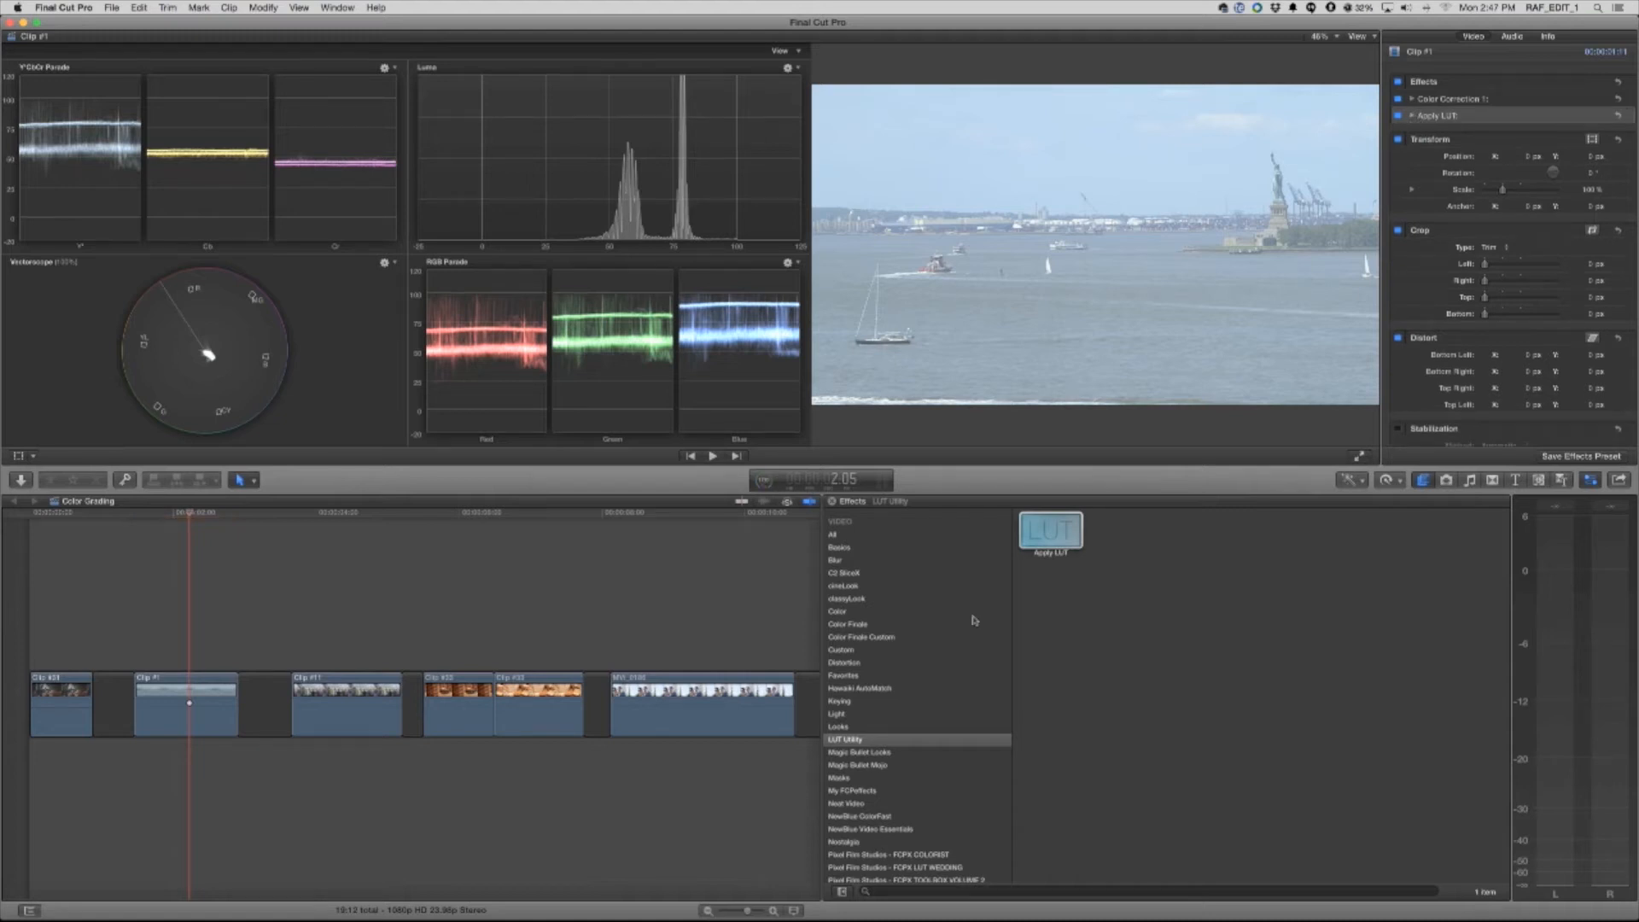
Add a Color Correction effect to the harbor clip after the LUT and open its Color Board exposure controls
left_click(838, 611)
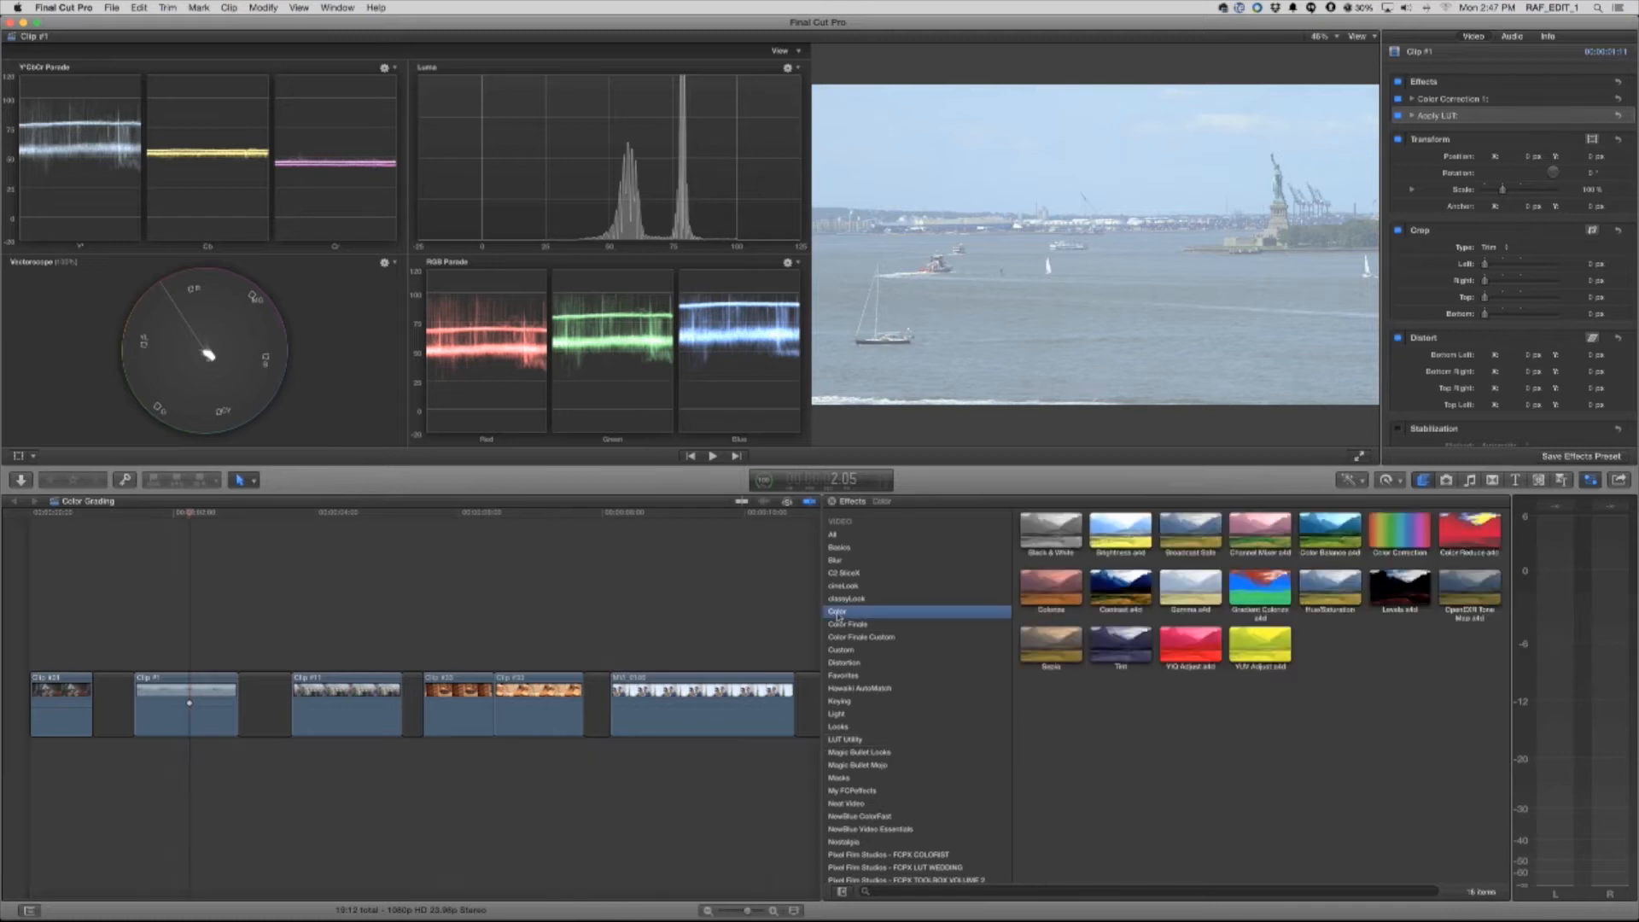
left_click_drag(1400, 531, 164, 696)
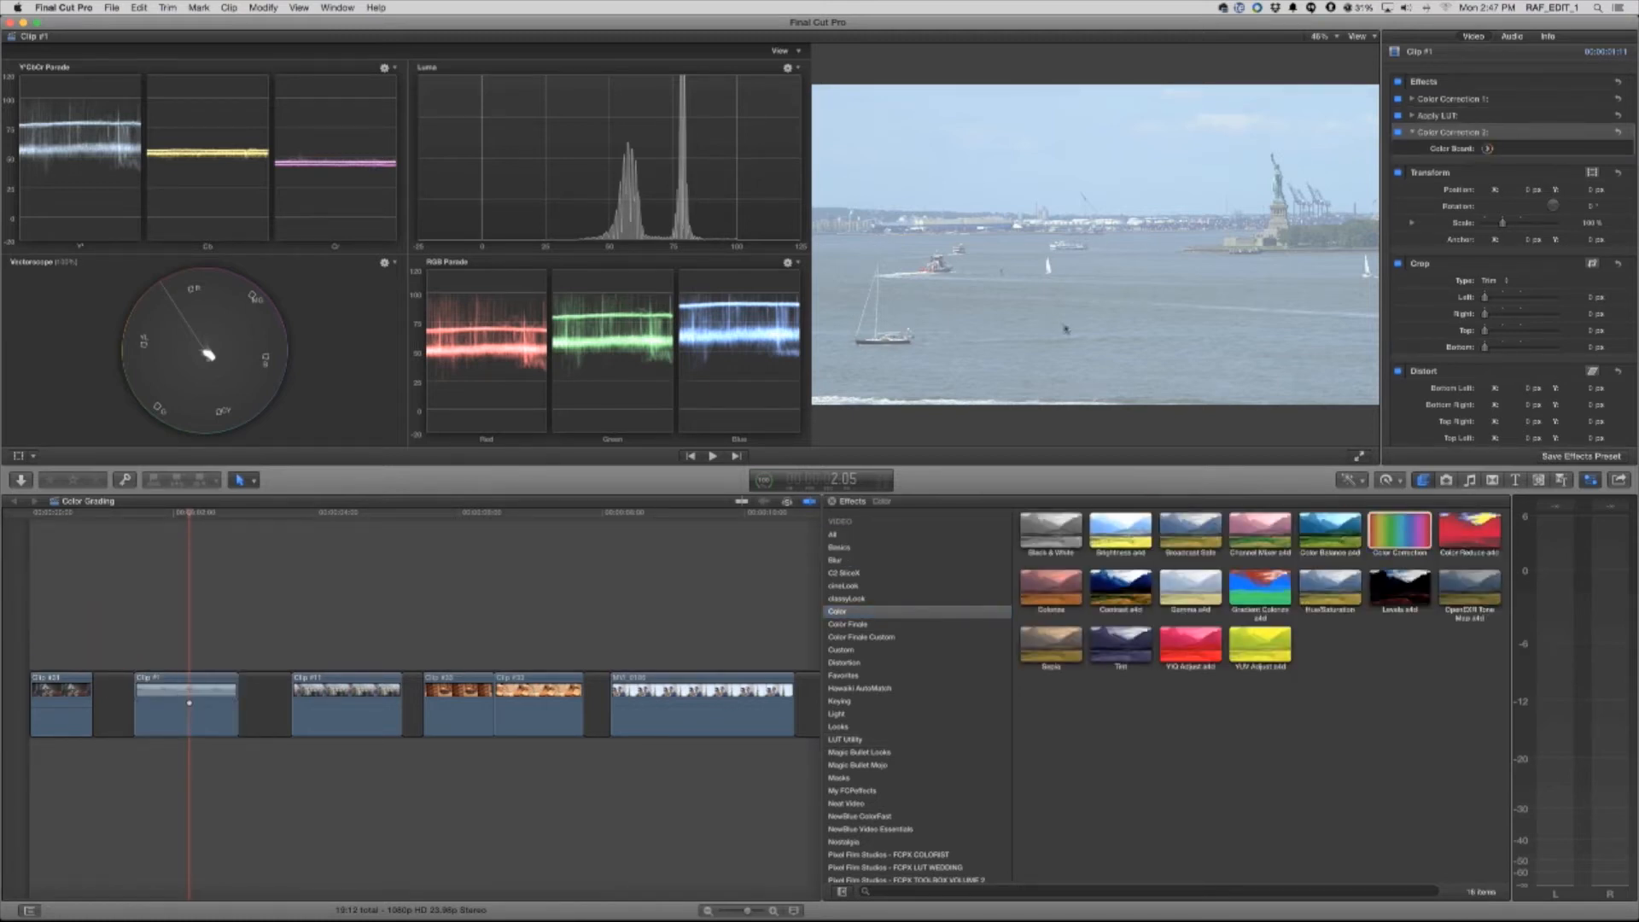
left_click(1488, 150)
left_click(1571, 60)
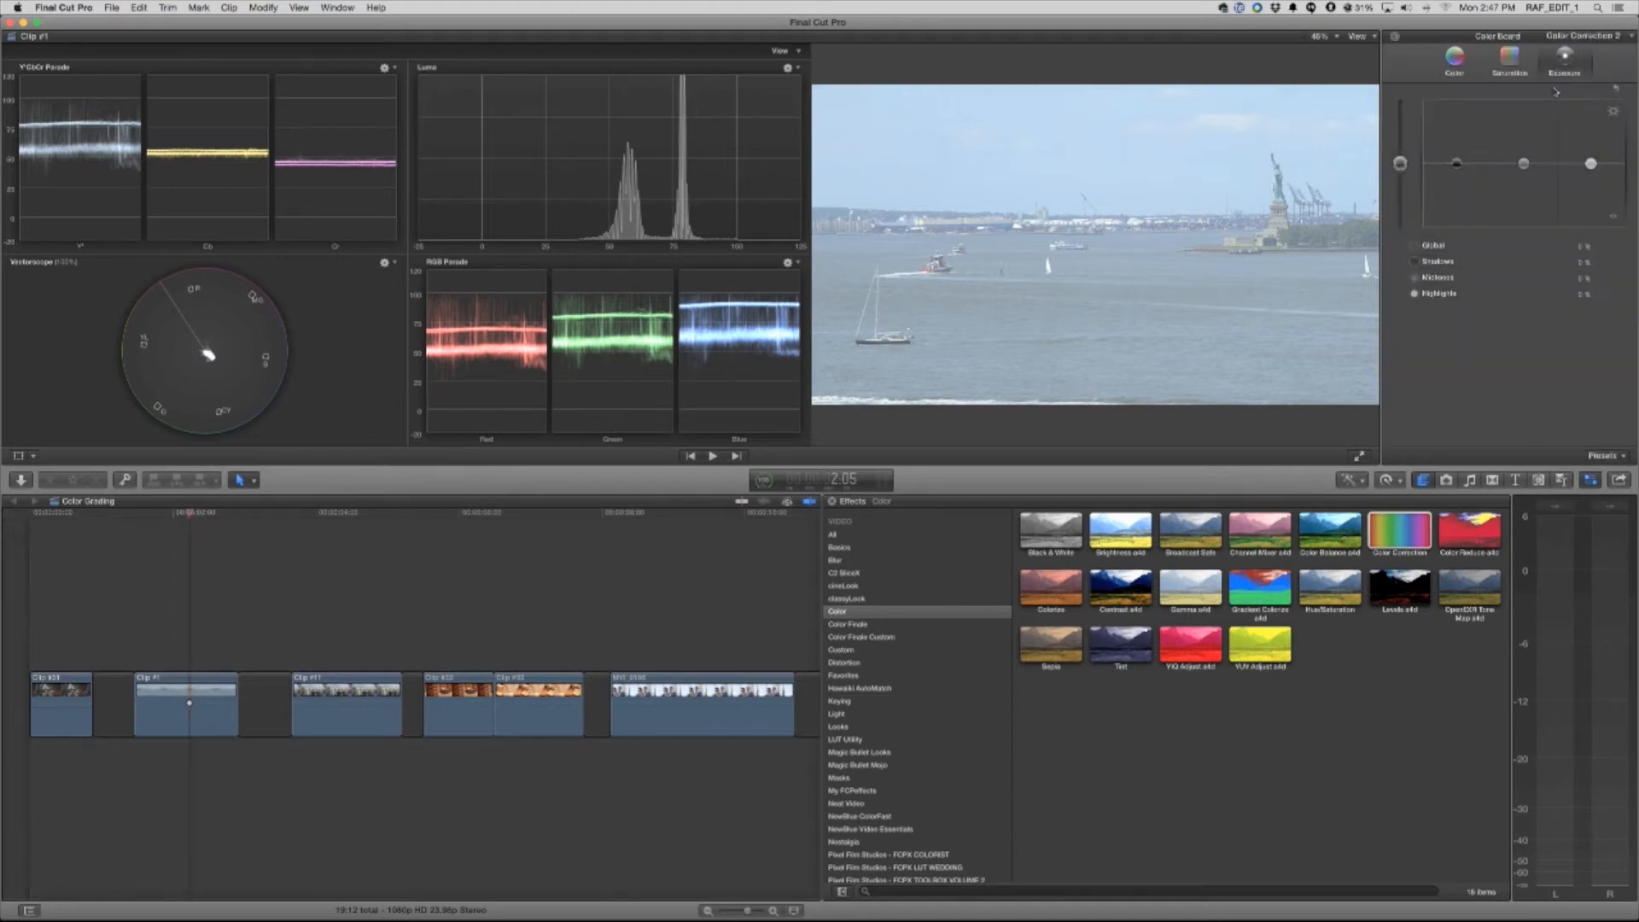
left_click(1456, 62)
left_click(1567, 61)
Increase the harbor clip's contrast by strongly lowering shadow exposure, raising midtones to about 41% and highlights to about 11%
left_click_drag(1457, 164, 1591, 160)
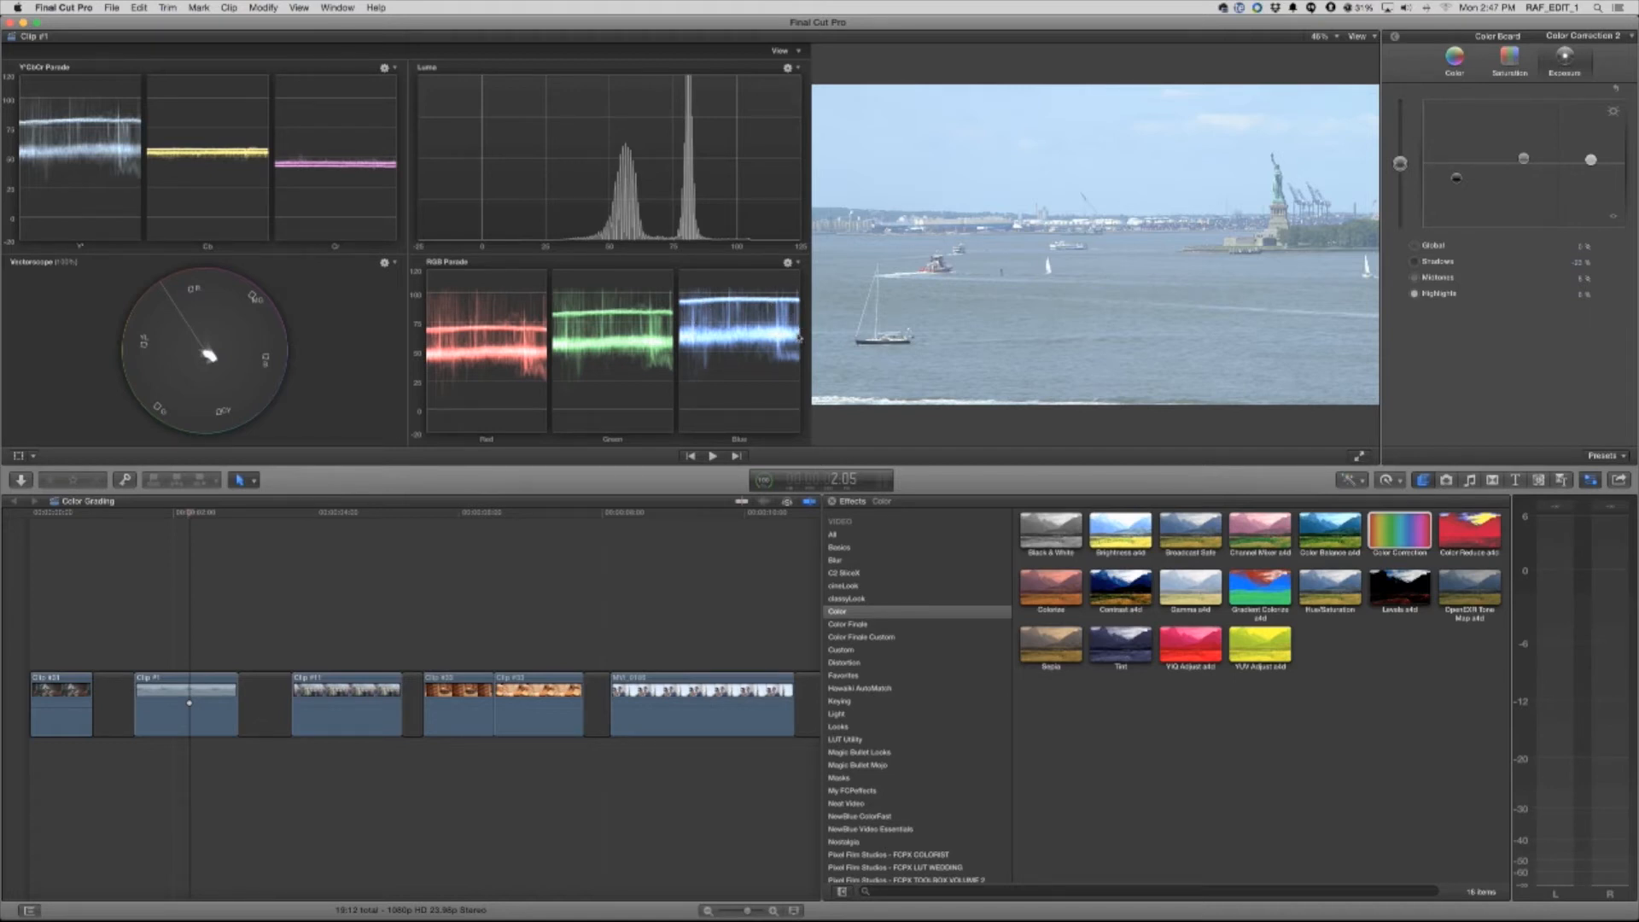
left_click_drag(1591, 160, 1590, 155)
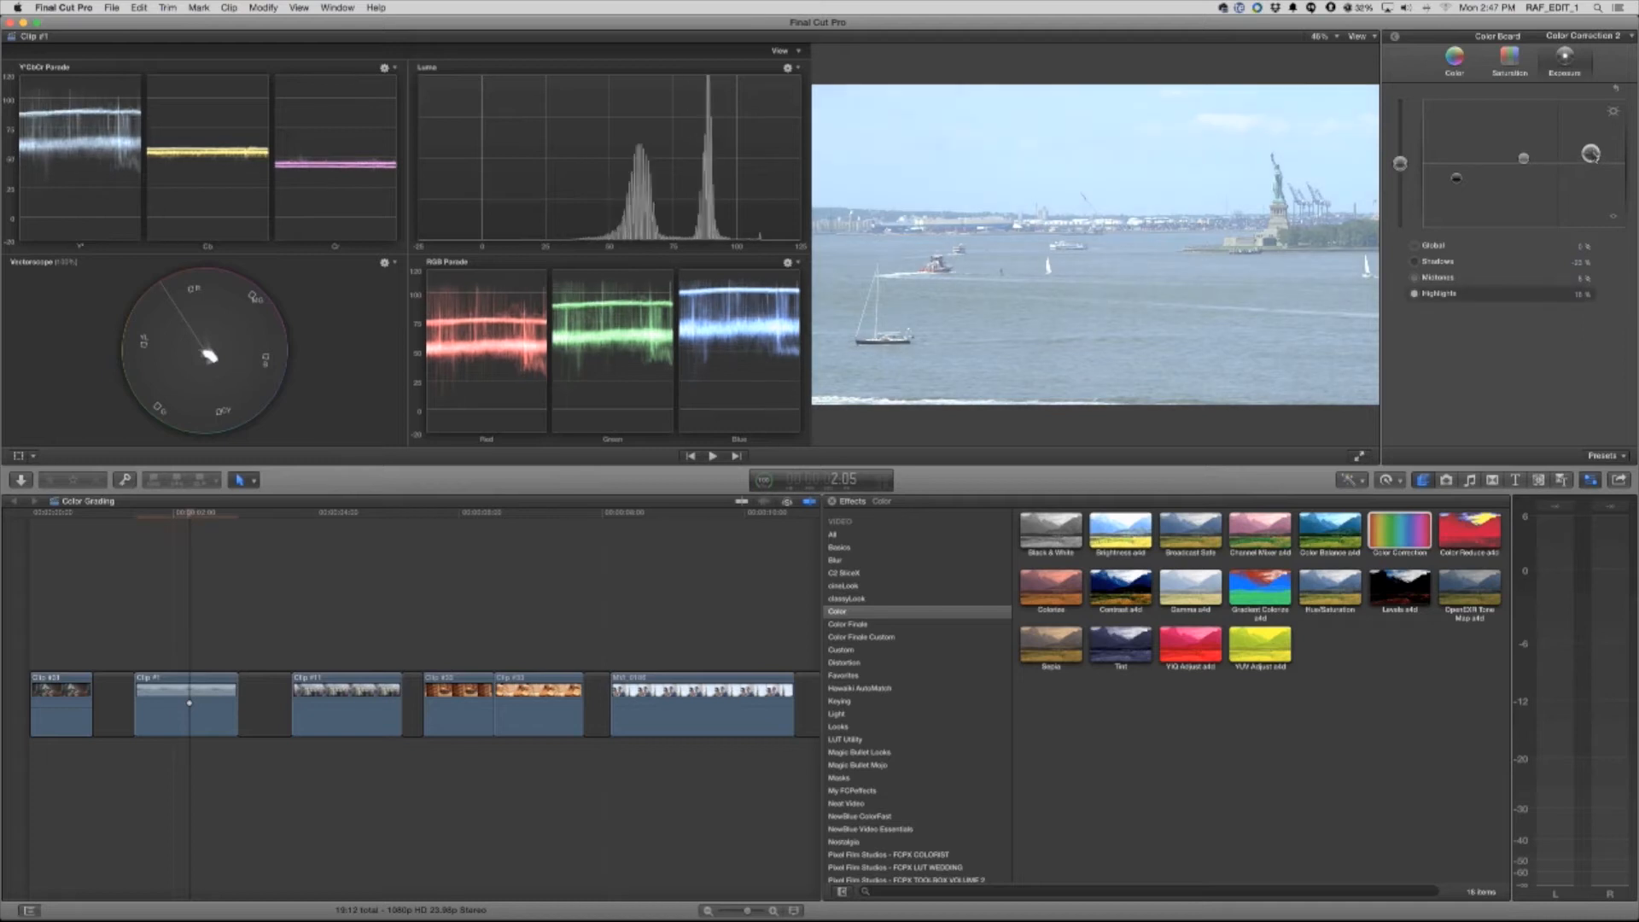
mouse_move(1456, 181)
left_mouse_down()
mouse_move(1449, 226)
mouse_move(1455, 214)
left_mouse_up()
left_click_drag(1525, 159, 1524, 136)
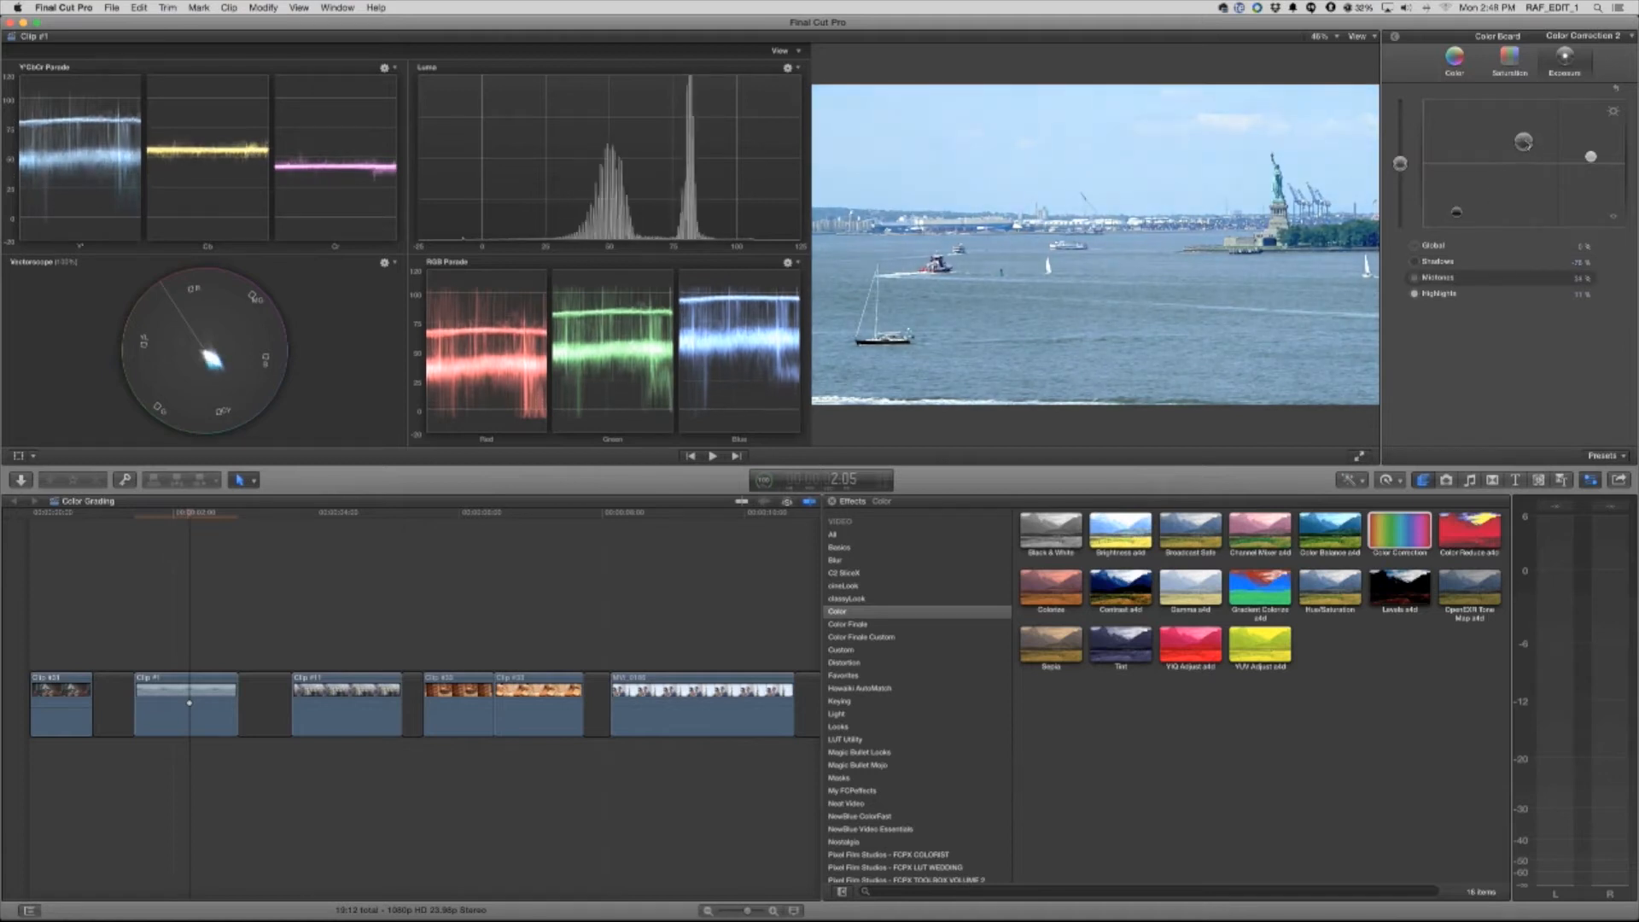
Refine the harbor clip's exposure with shadows at about -68% and midtones at about 20%
left_click_drag(1457, 212, 1456, 227)
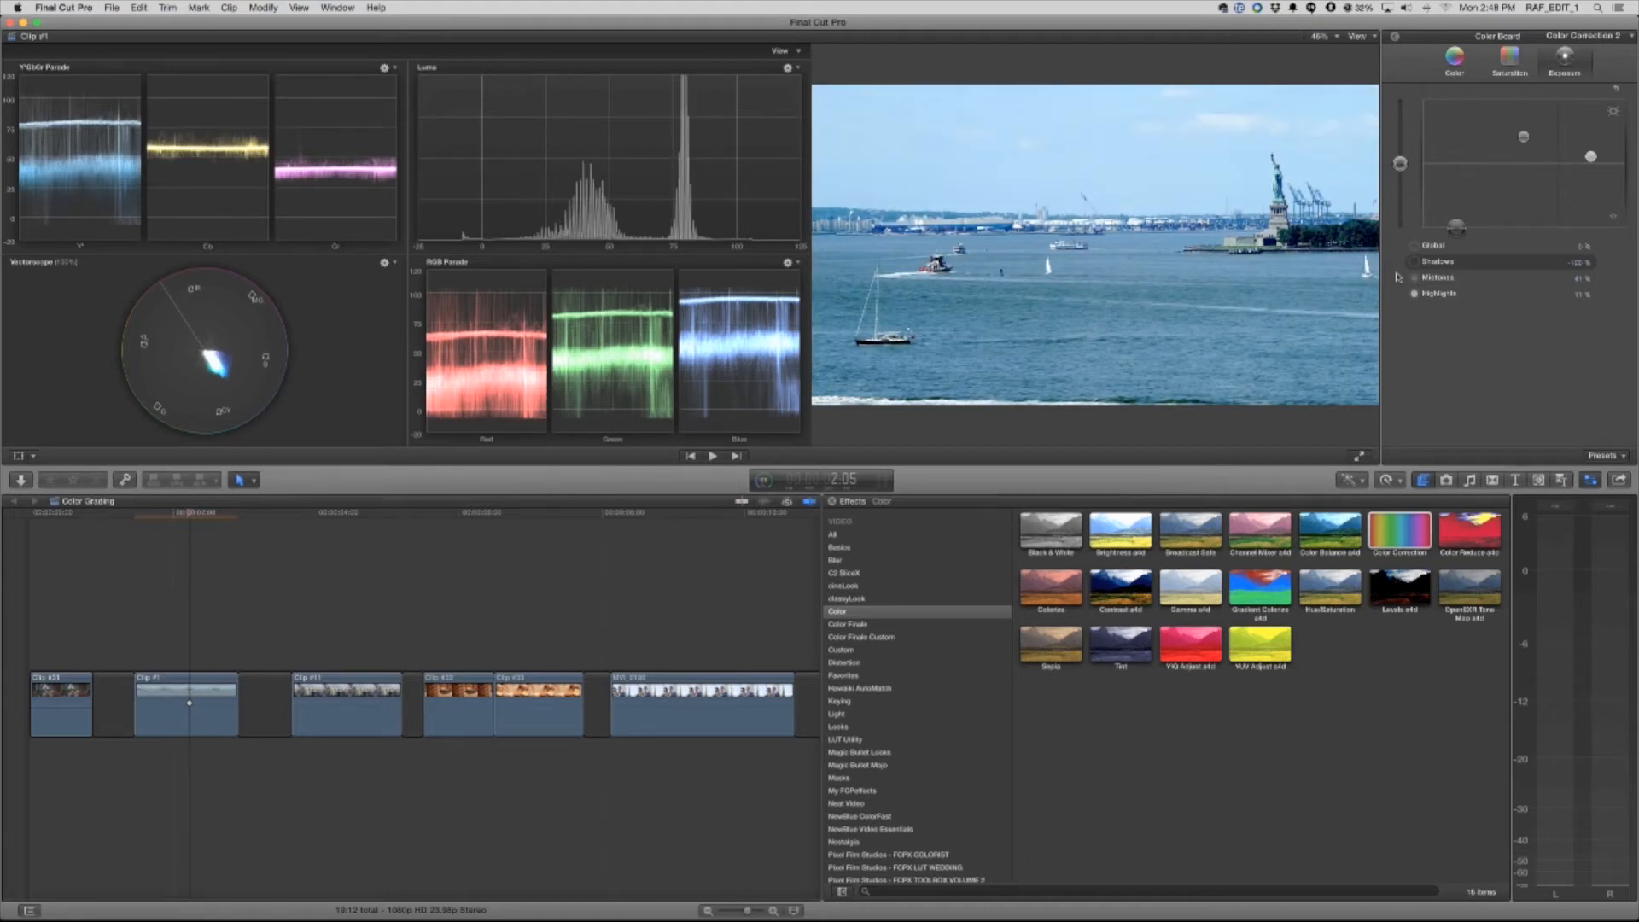
left_click_drag(1459, 229, 1456, 215)
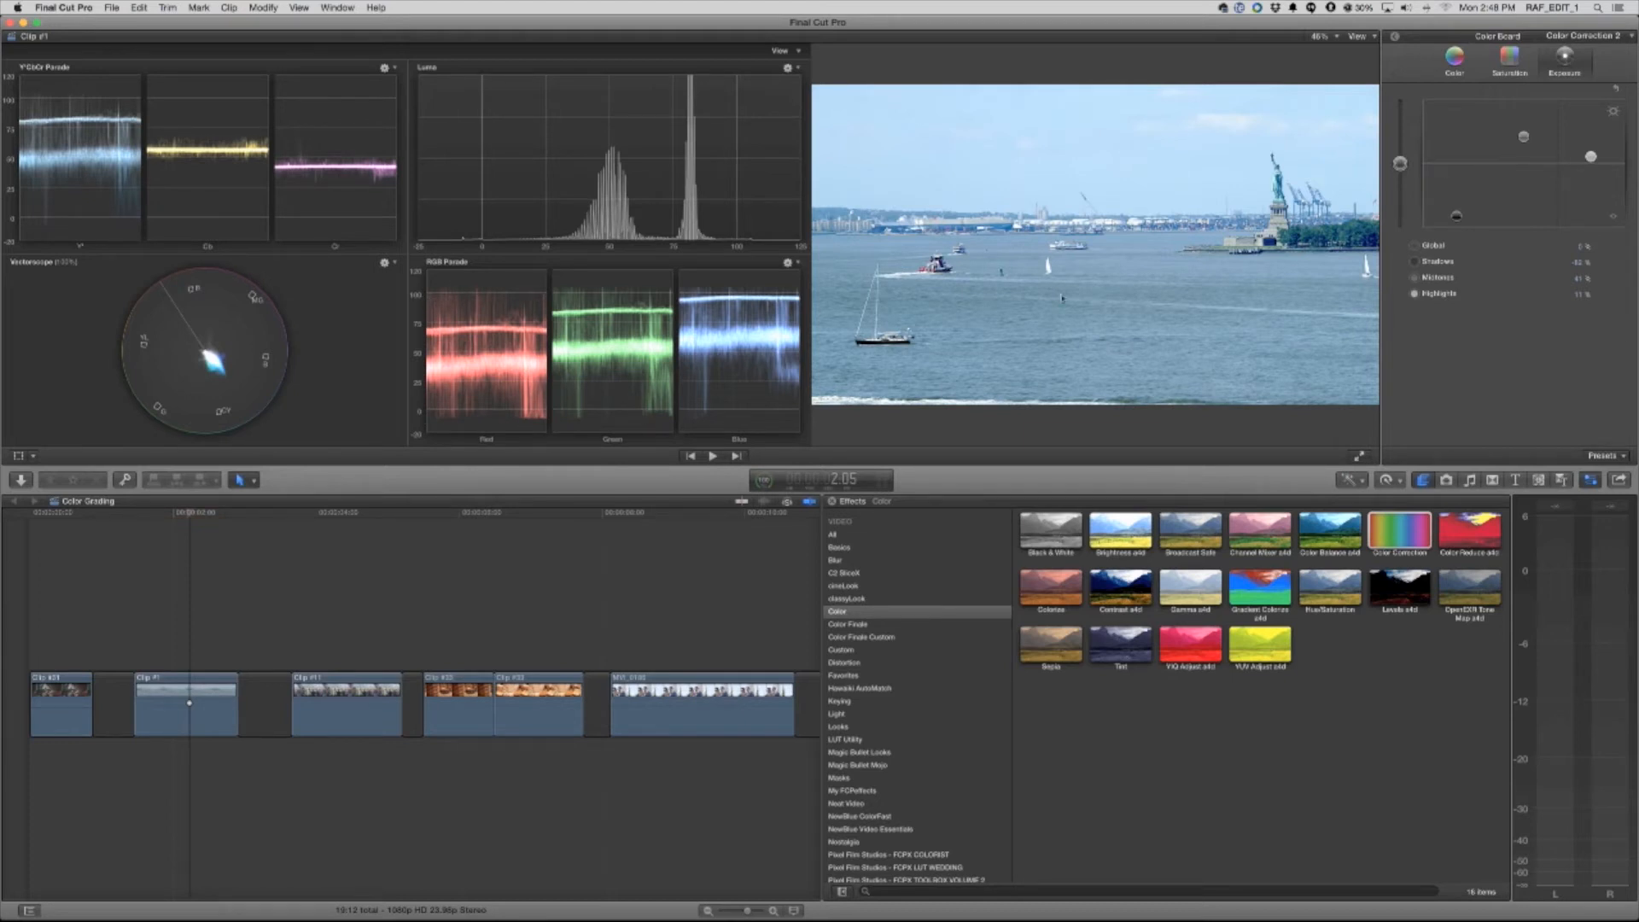
left_click_drag(1456, 216, 1457, 209)
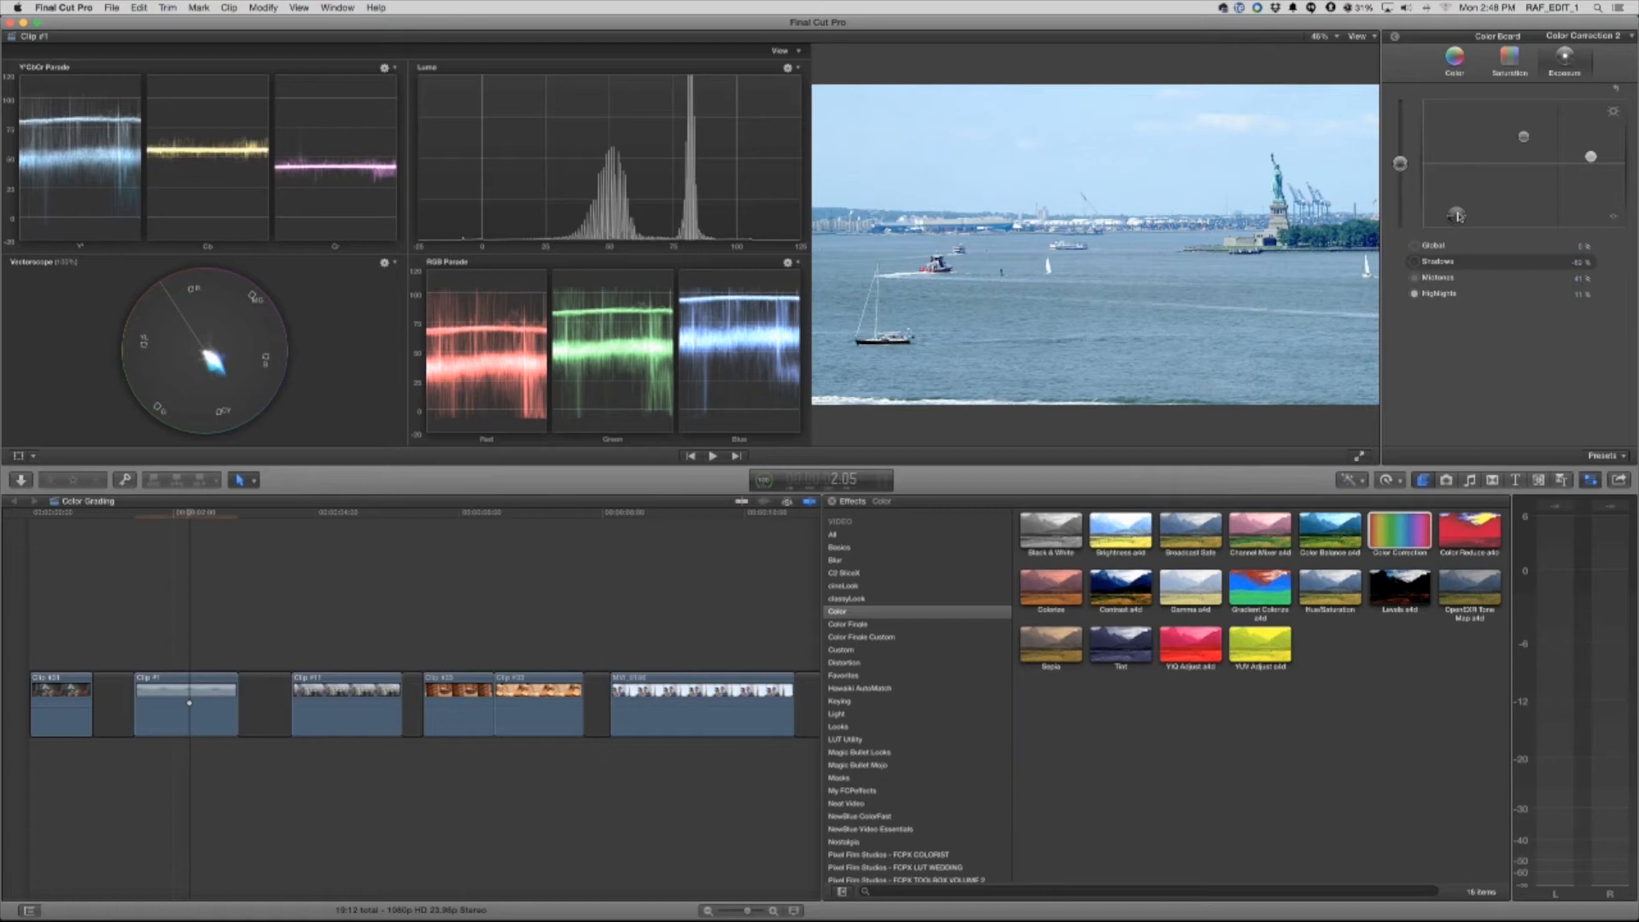
mouse_move(1524, 137)
left_mouse_down()
mouse_move(1591, 157)
mouse_move(1524, 151)
left_mouse_up()
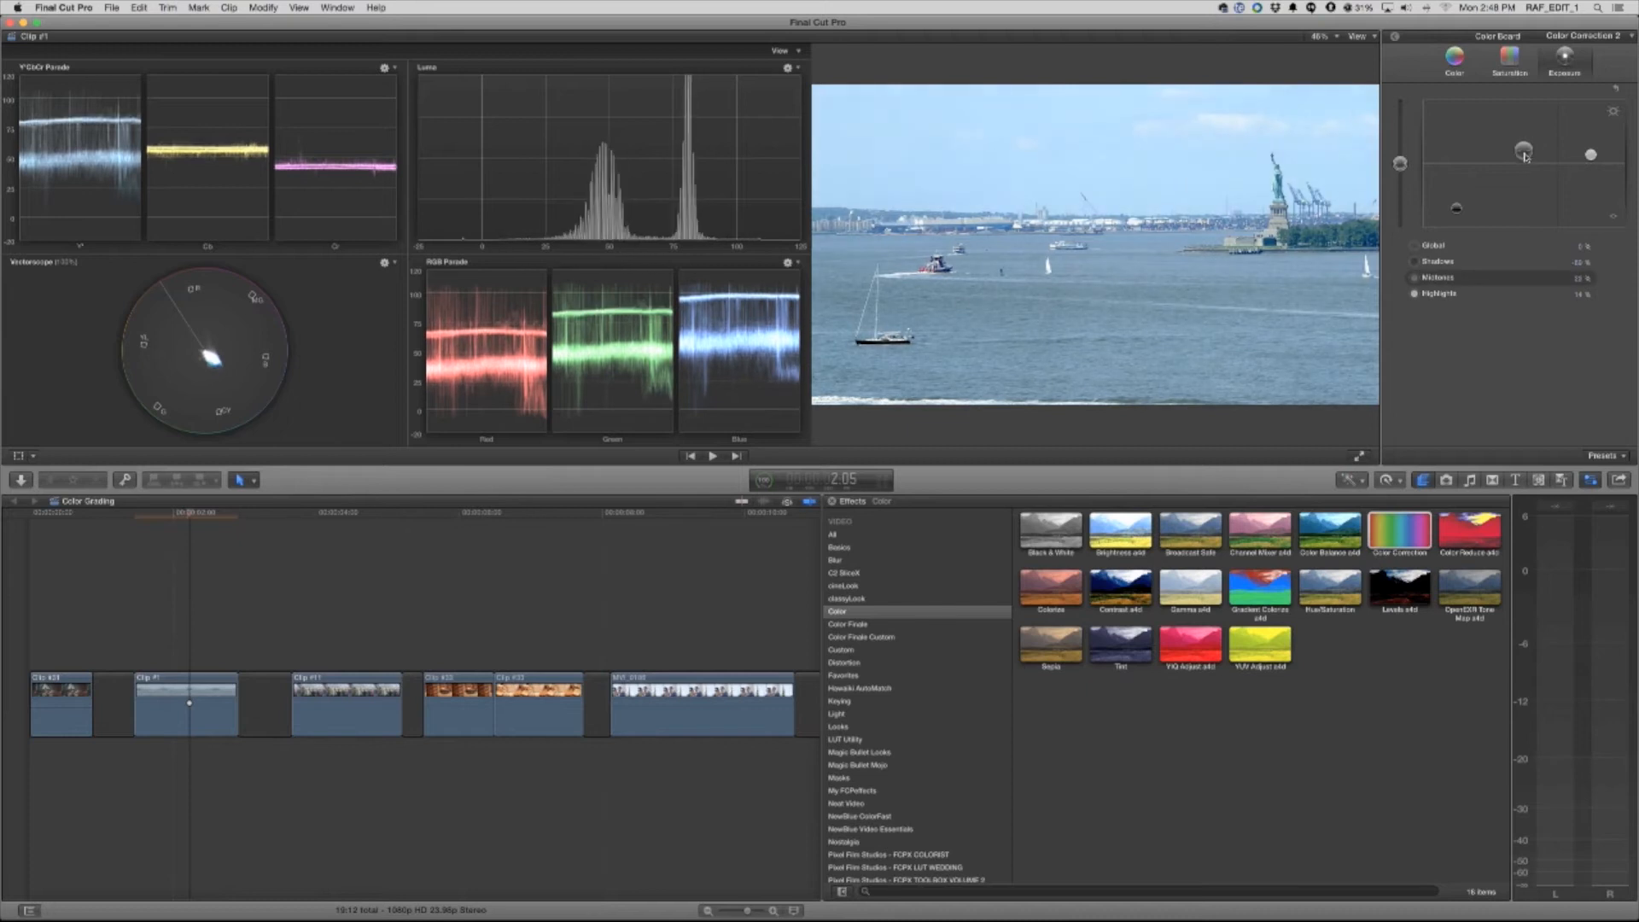
Slightly reduce the harbor clip's global saturation and pull a little blue out of its highlights
left_click(1510, 61)
left_click_drag(1400, 163, 1401, 175)
left_click(1441, 68)
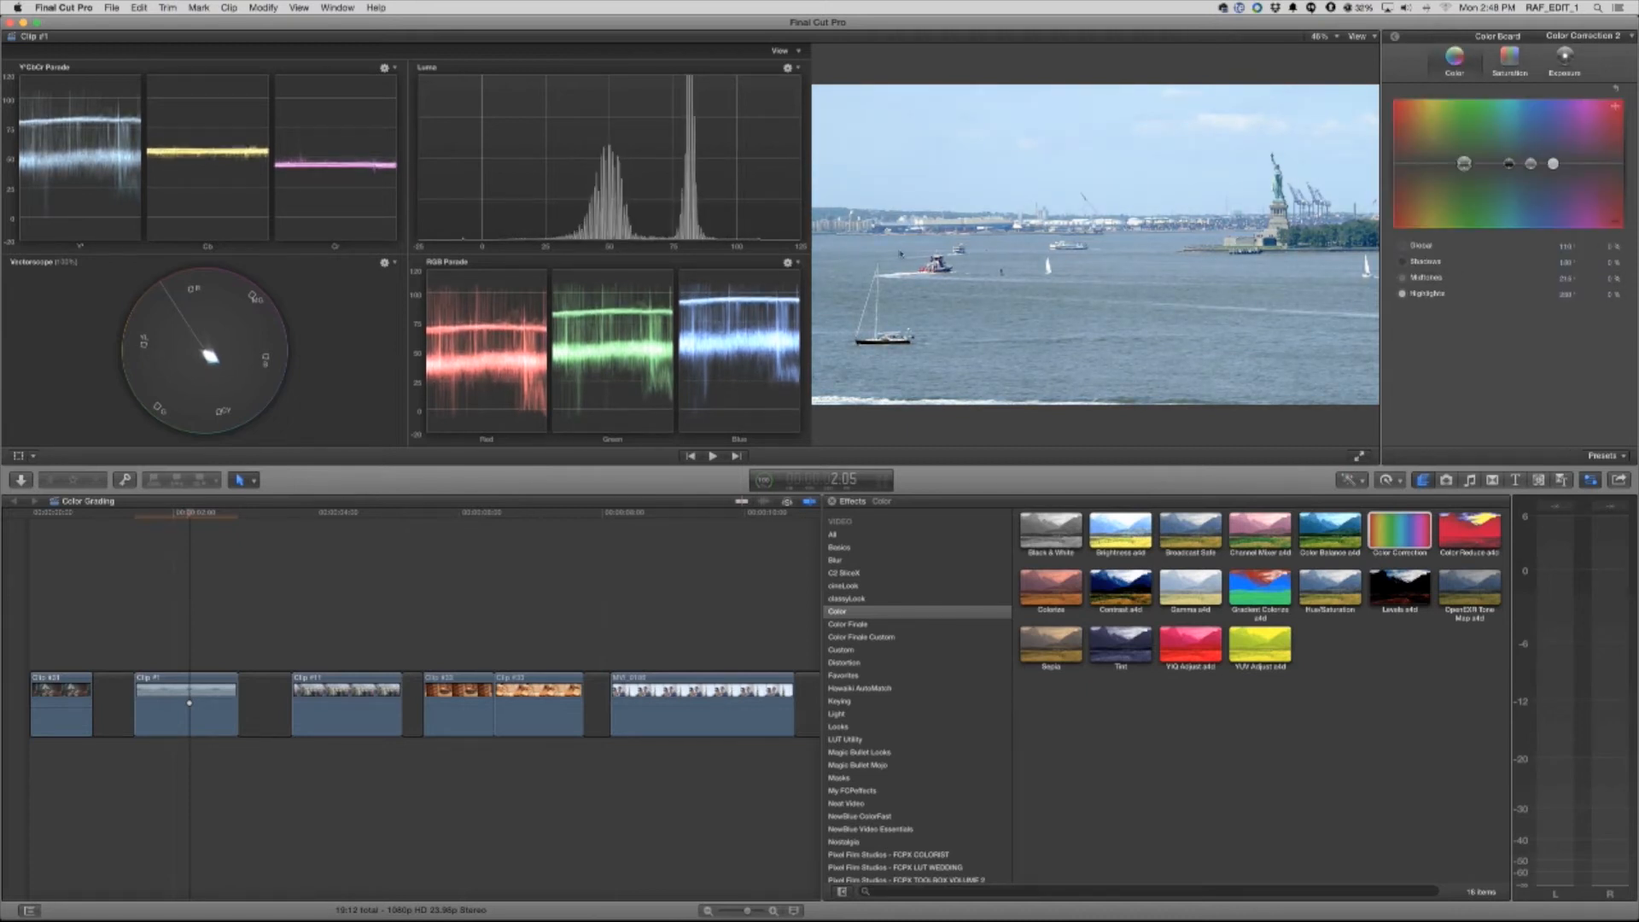
left_click(1553, 163)
left_click_drag(1553, 163, 1542, 164)
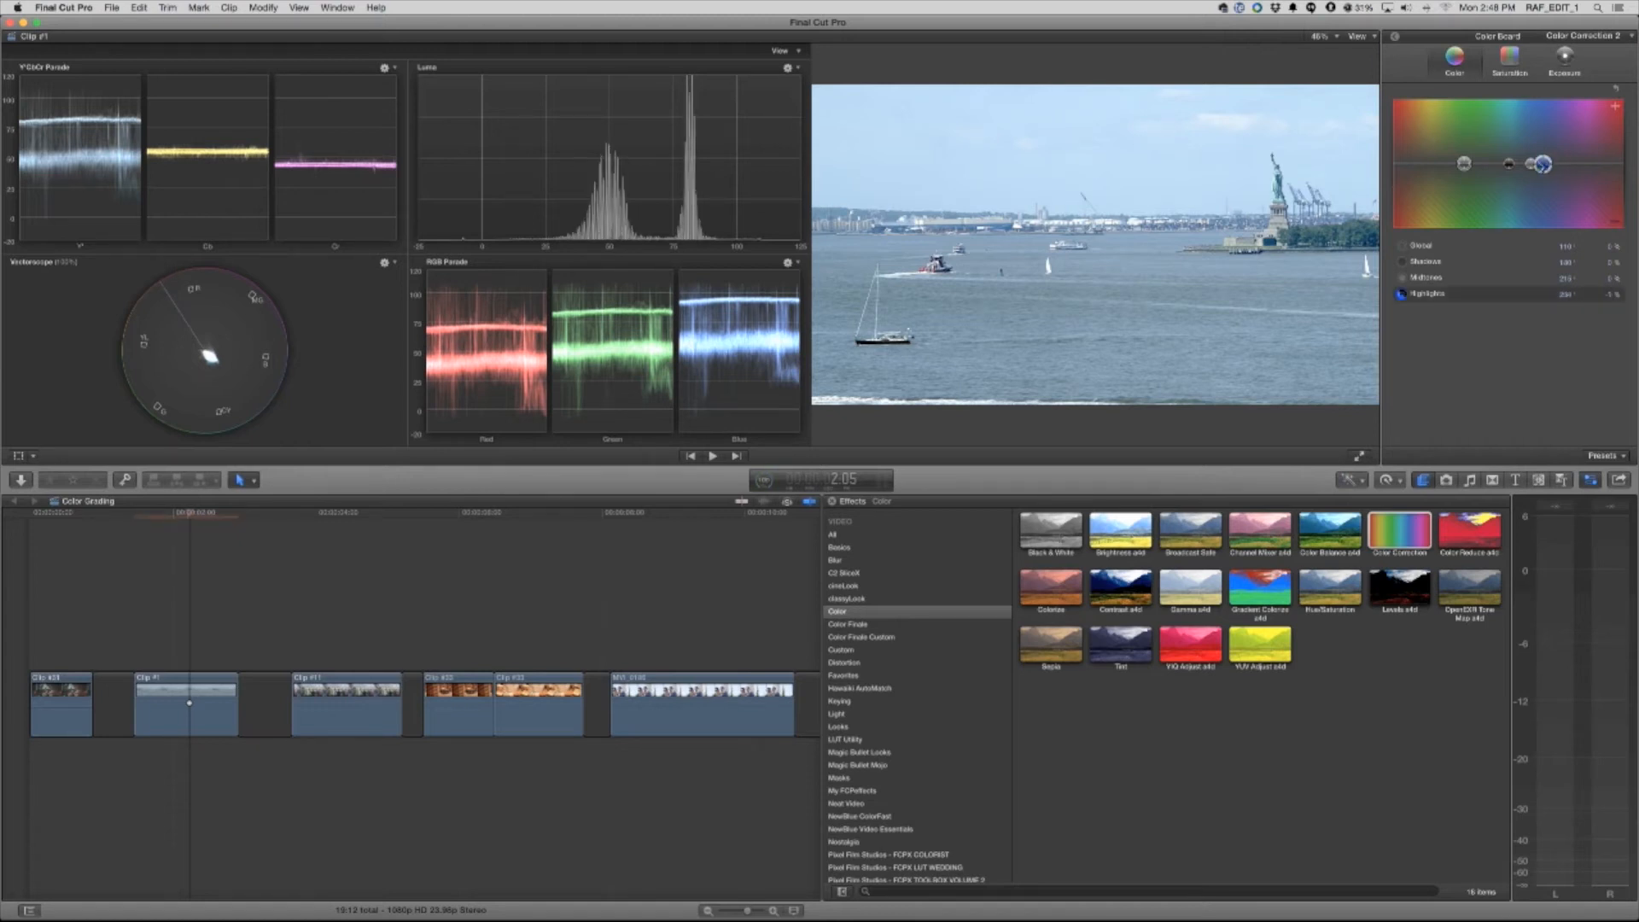
left_click(1506, 166)
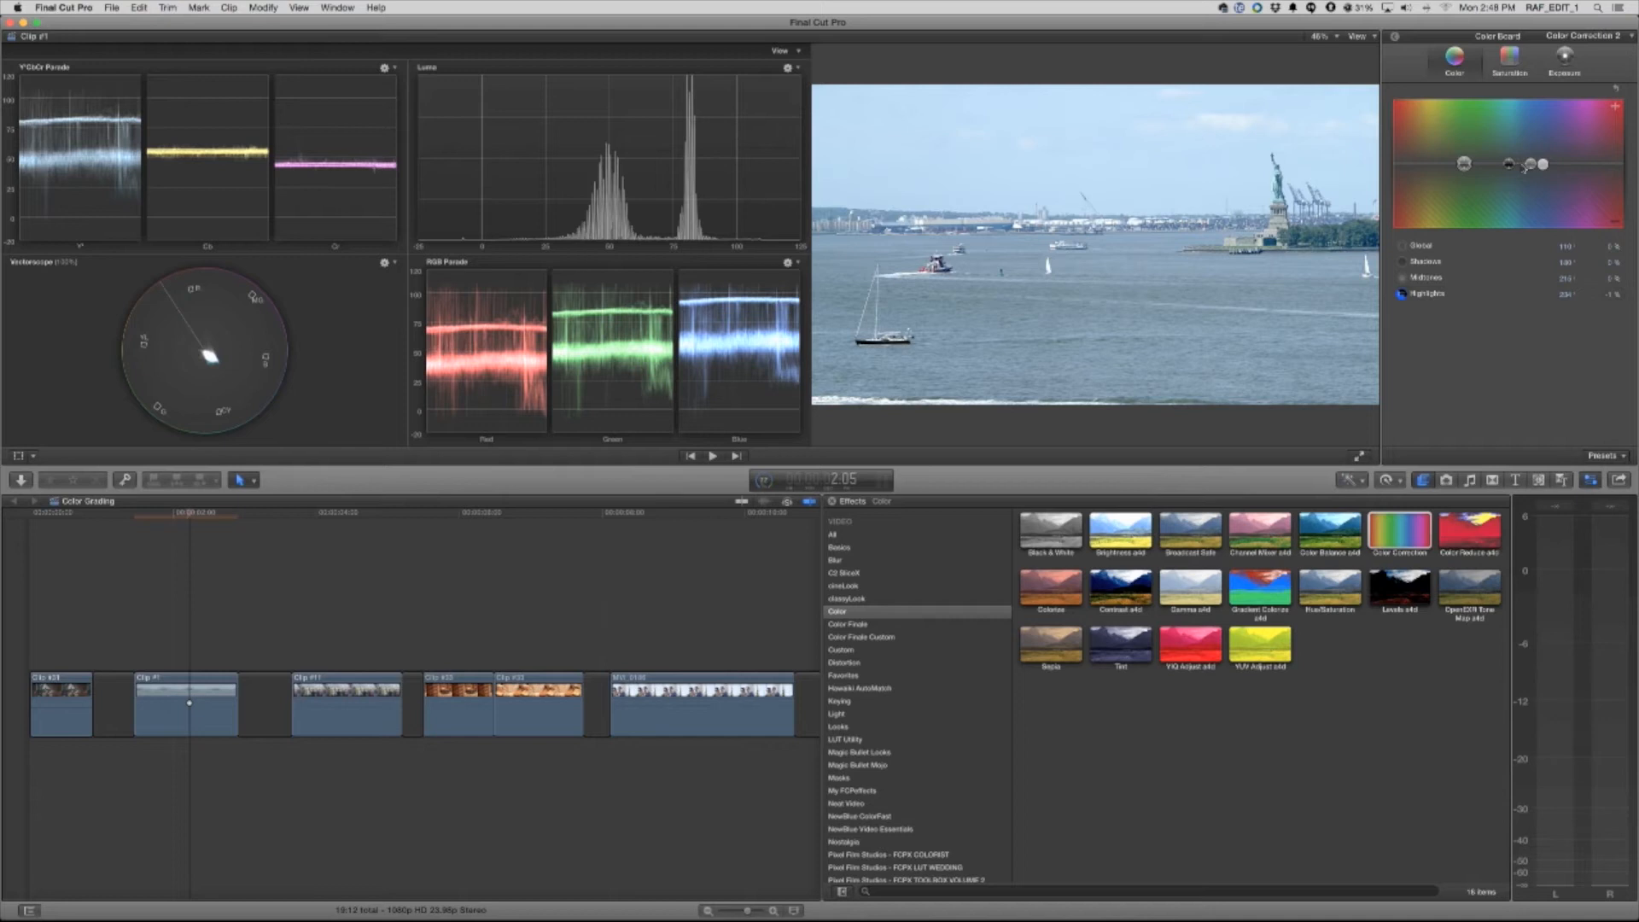
left_click_drag(1547, 168, 1549, 173)
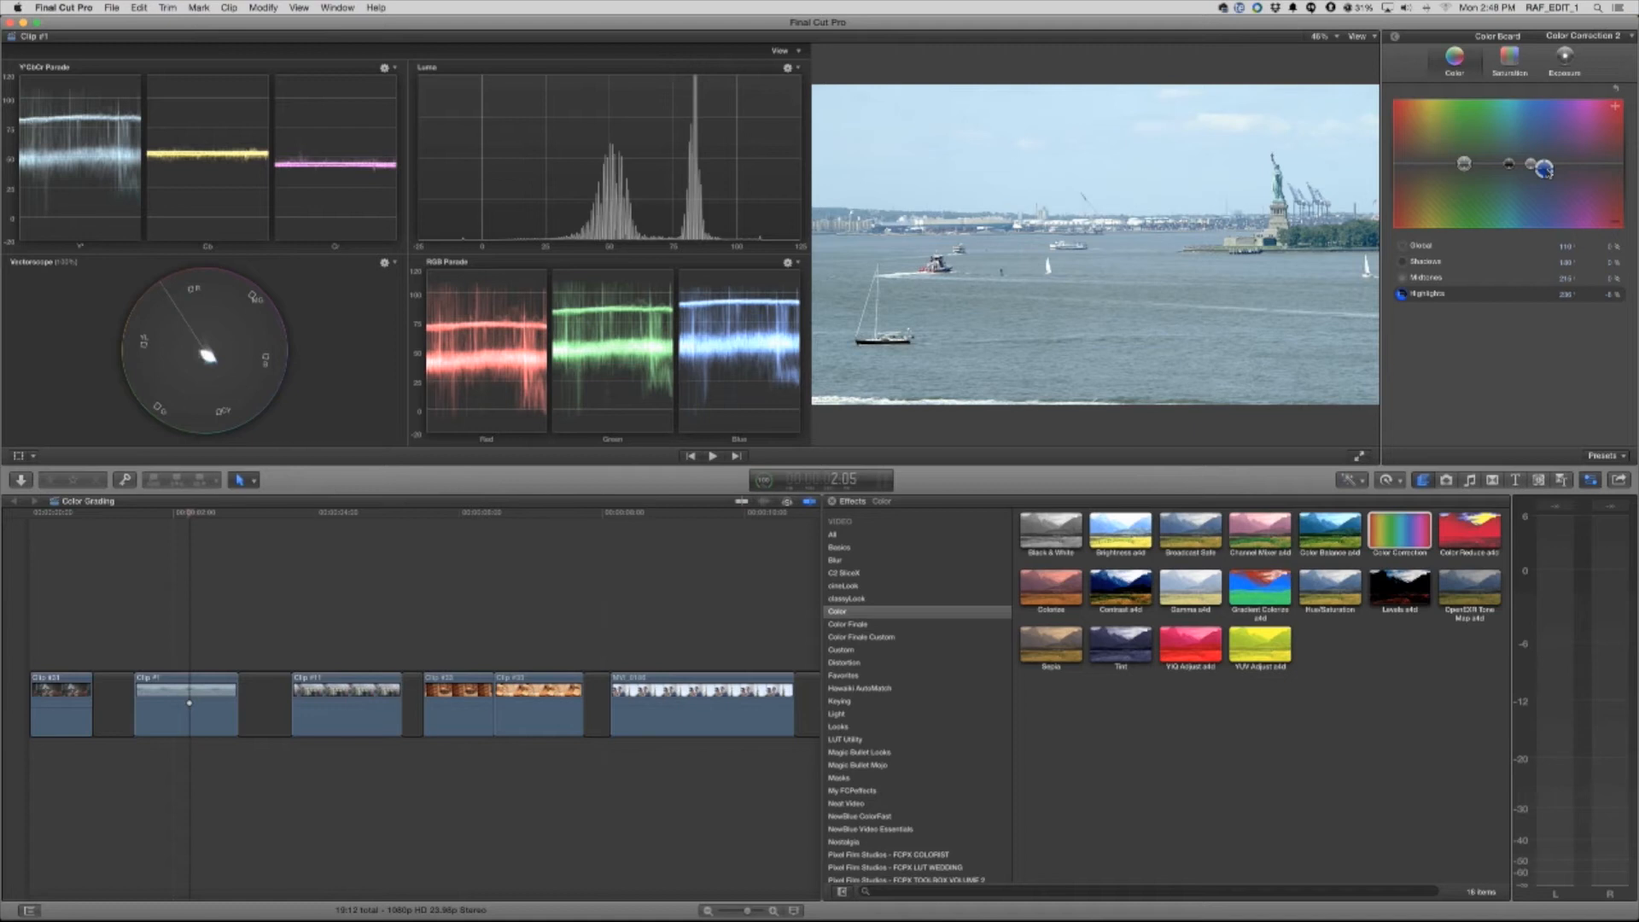
Add the FCPX Colorist Curves effect to the third clip, the people overlooking the valley, and show its video settings
left_click_drag(185, 514, 367, 517)
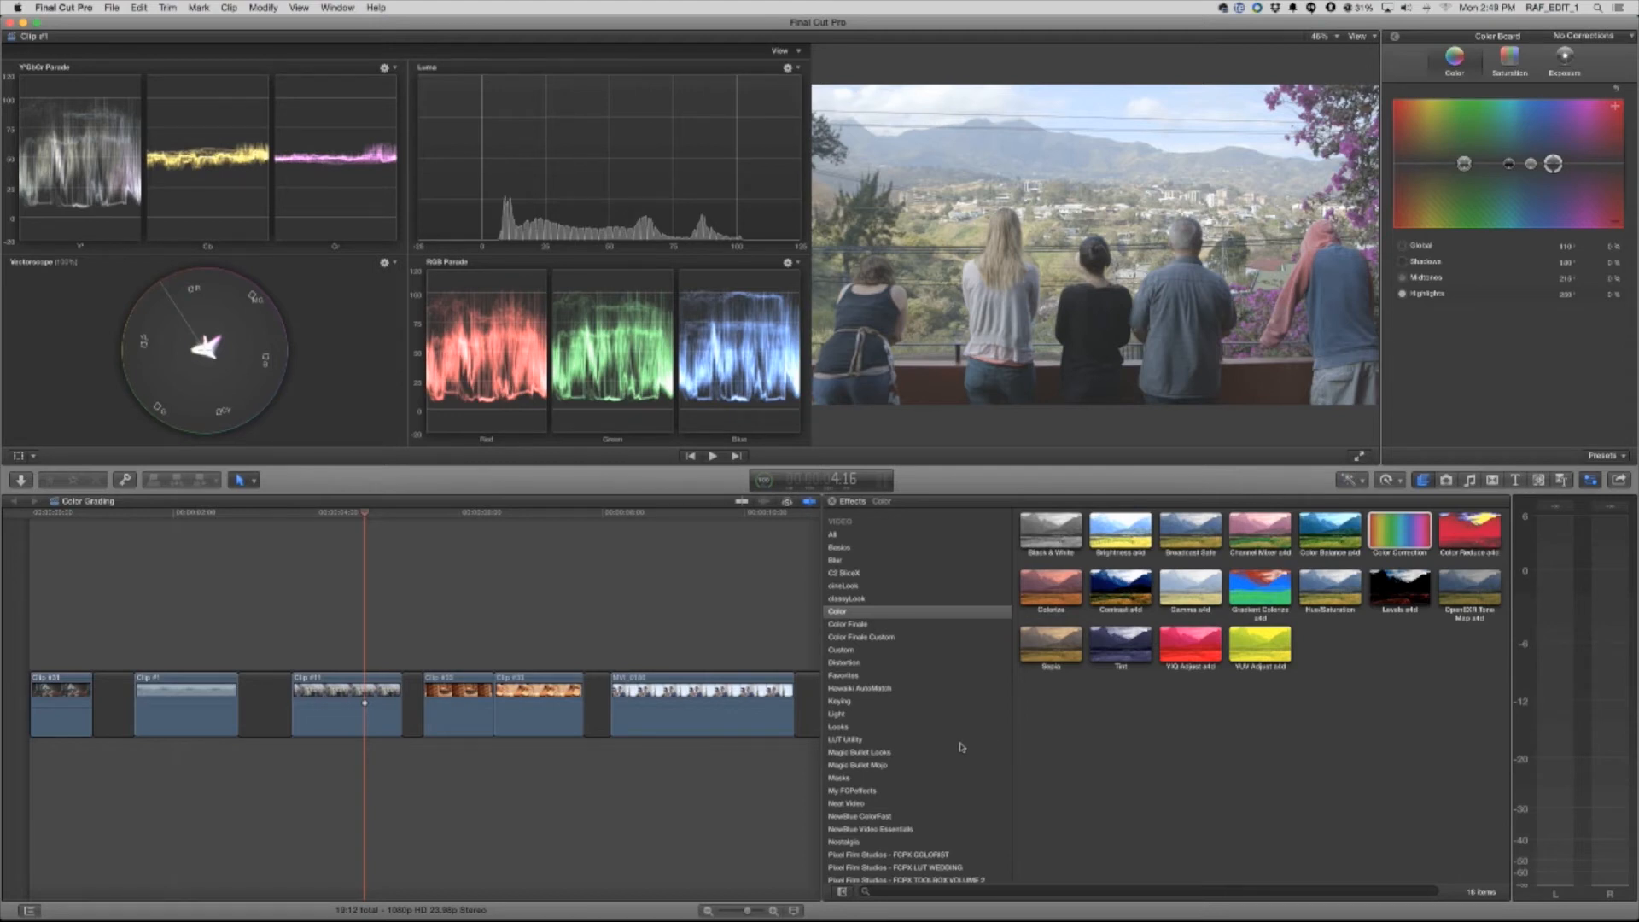
left_click(902, 856)
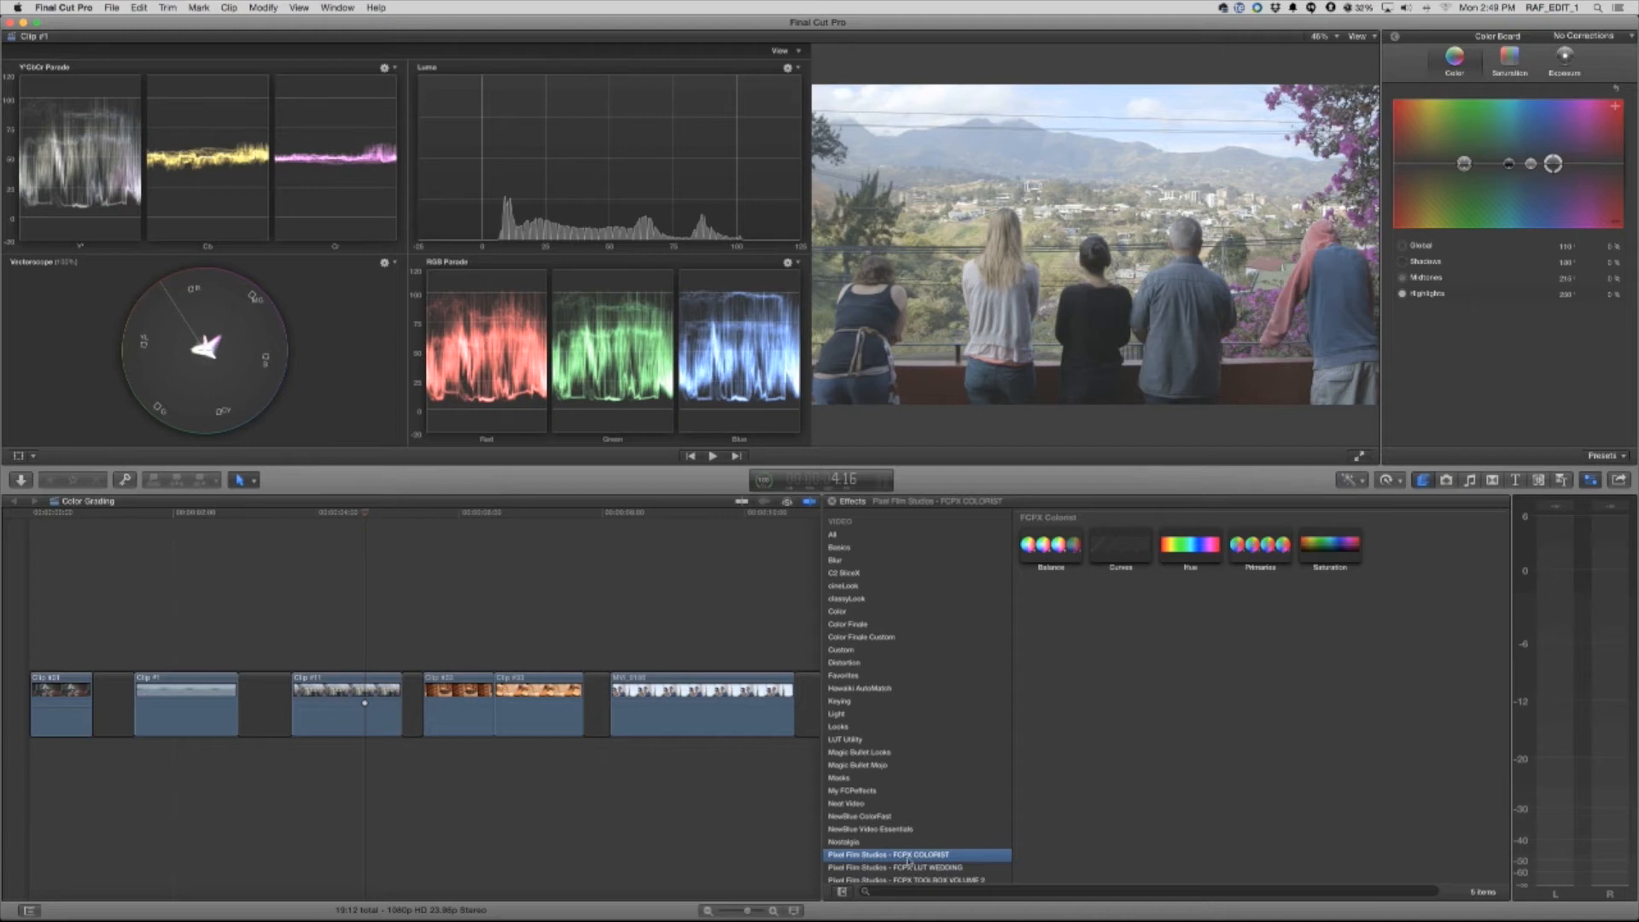
left_click(1128, 563)
left_click_drag(1121, 546, 351, 716)
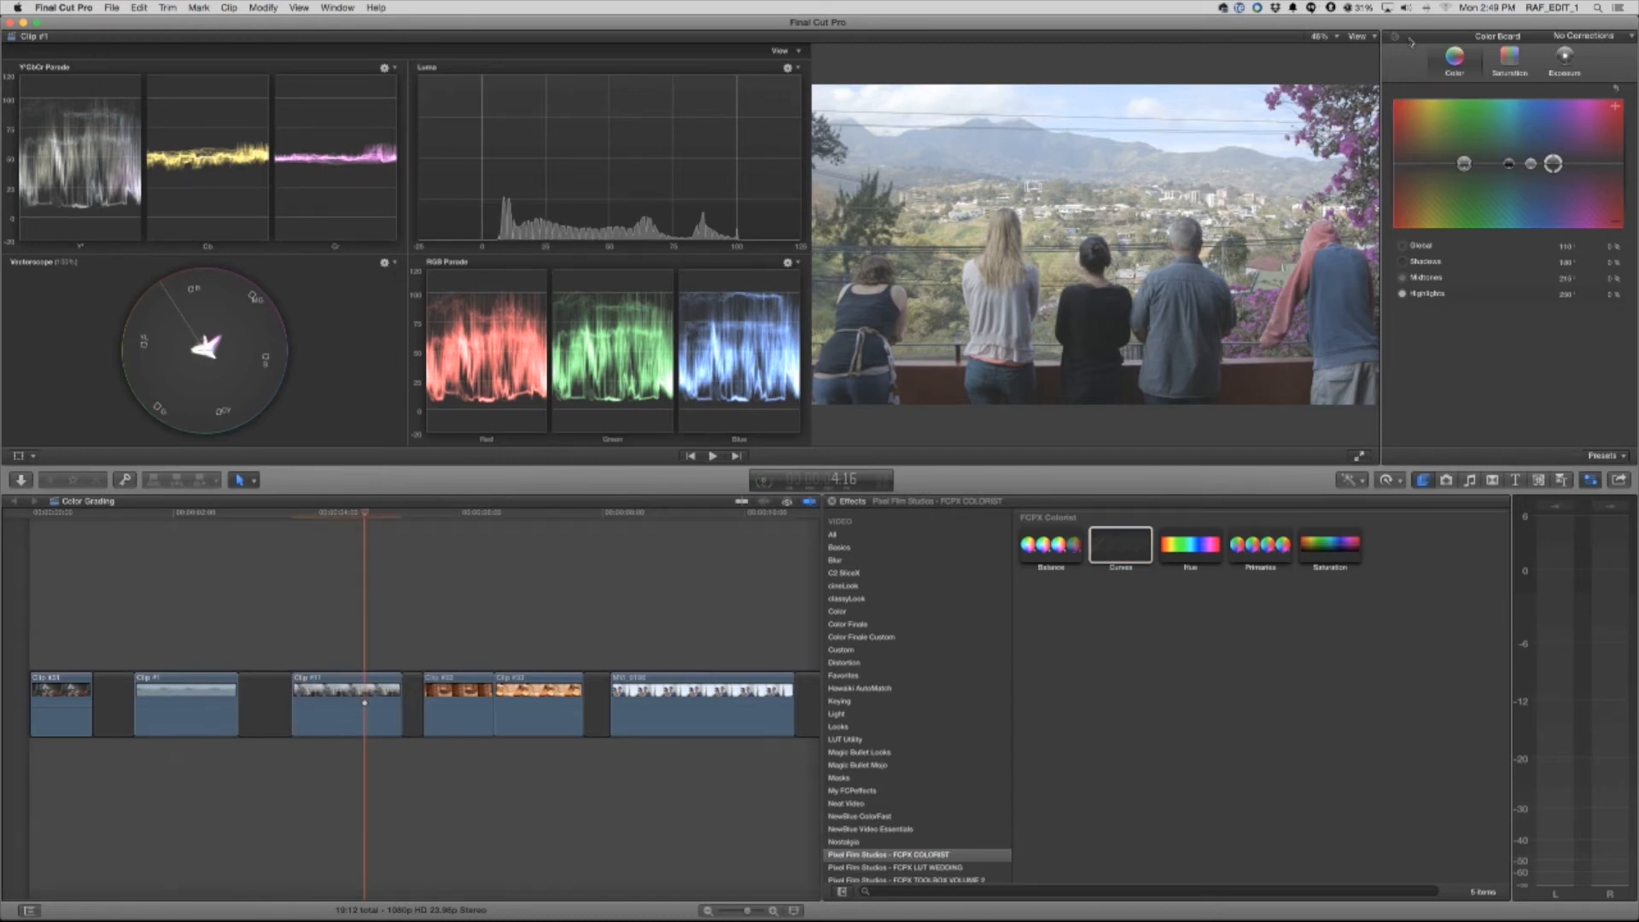
left_click(1529, 54)
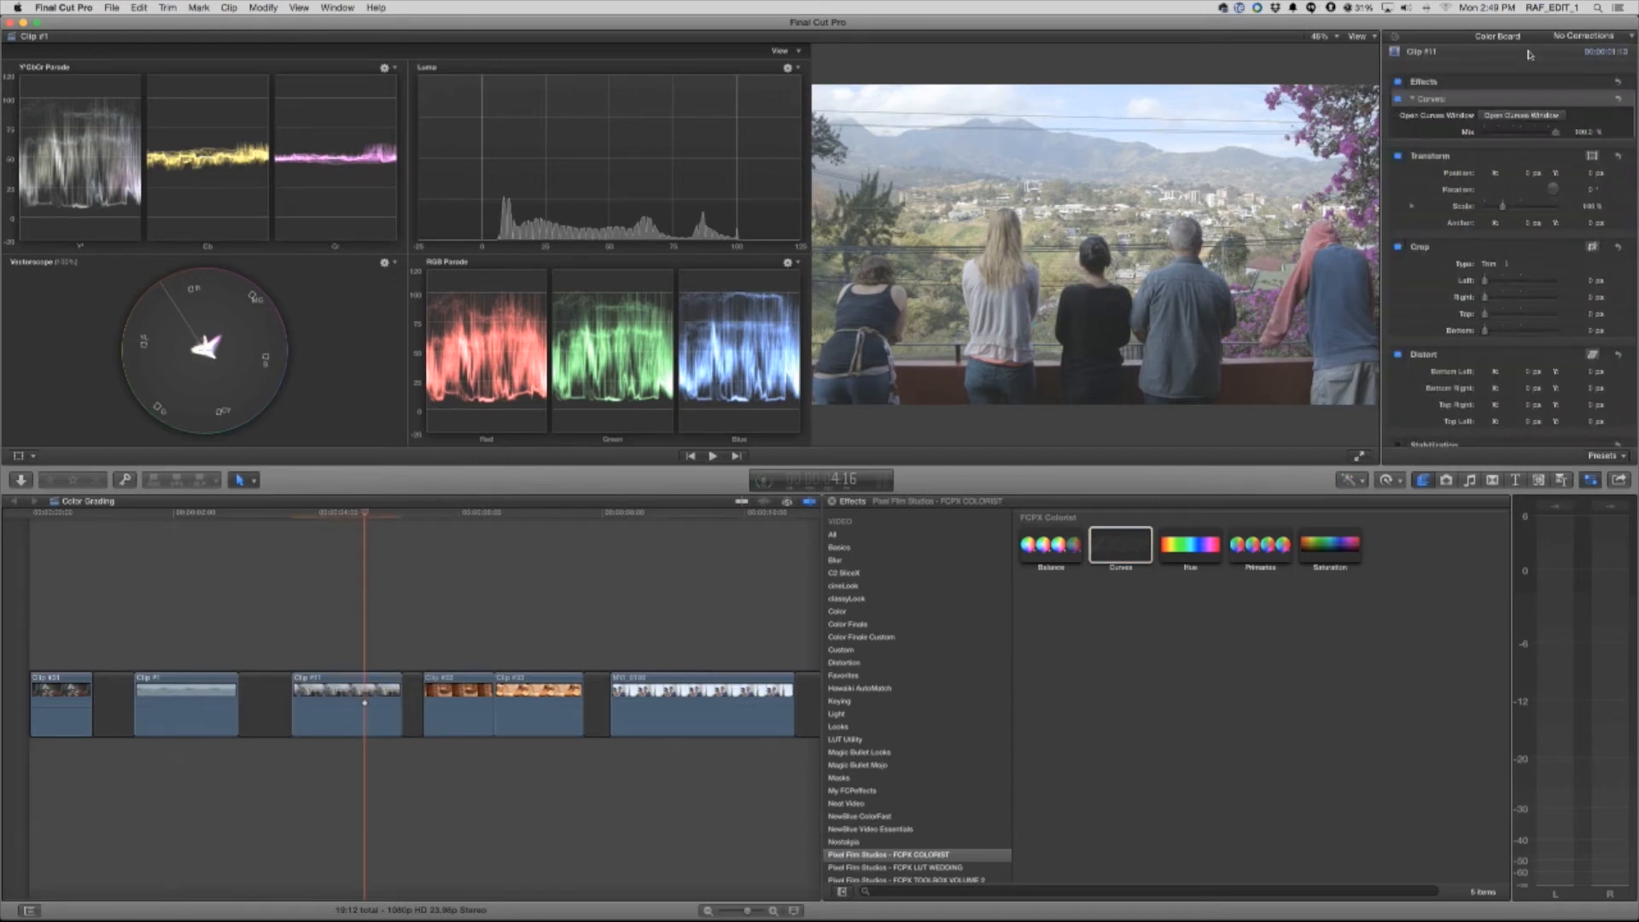
Shape the third clip's luminance curve with lowered shadows and raised midtones in the Curves window, and close it
left_click(1511, 114)
left_click_drag(1045, 465, 1293, 465)
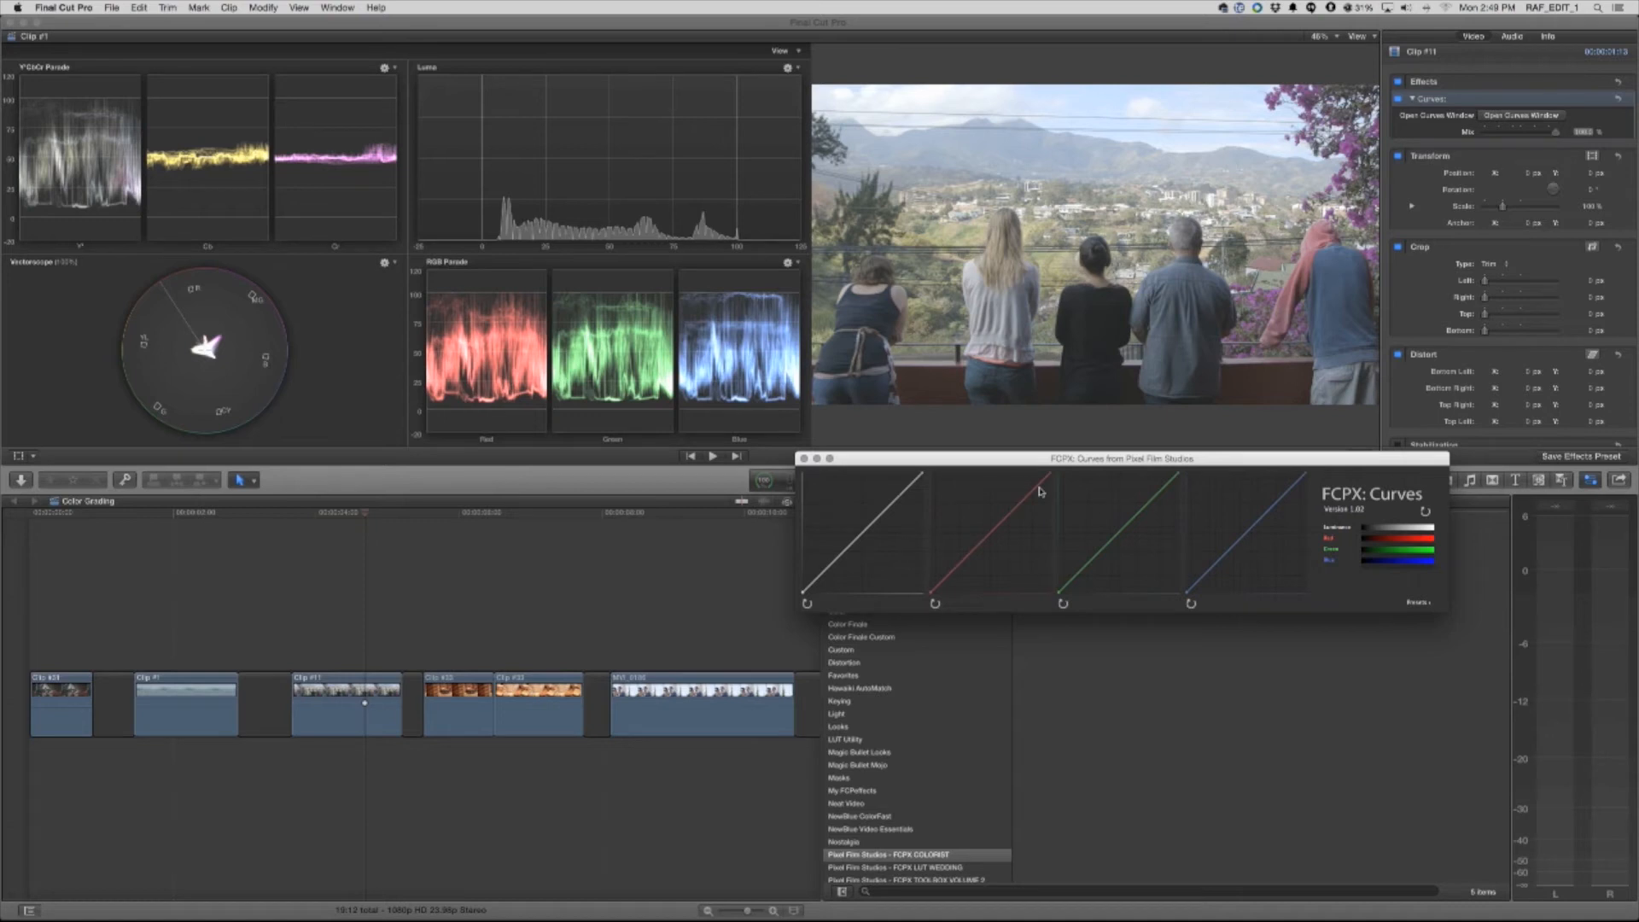
left_click_drag(834, 567, 912, 488)
left_click_drag(834, 570, 834, 570)
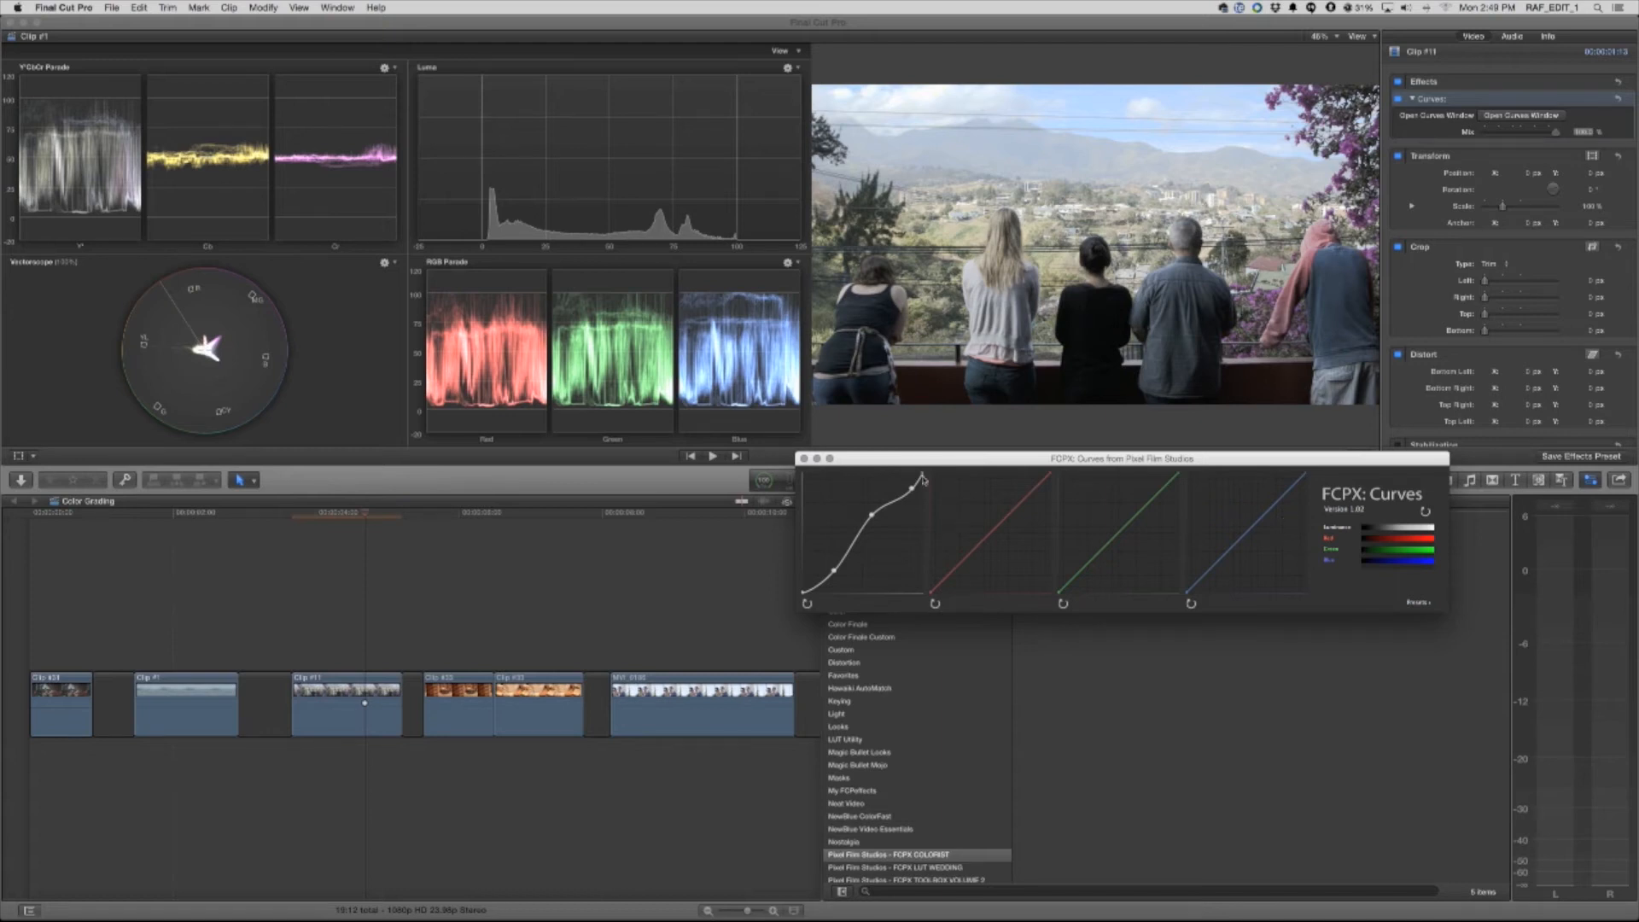
left_click_drag(913, 488, 834, 572)
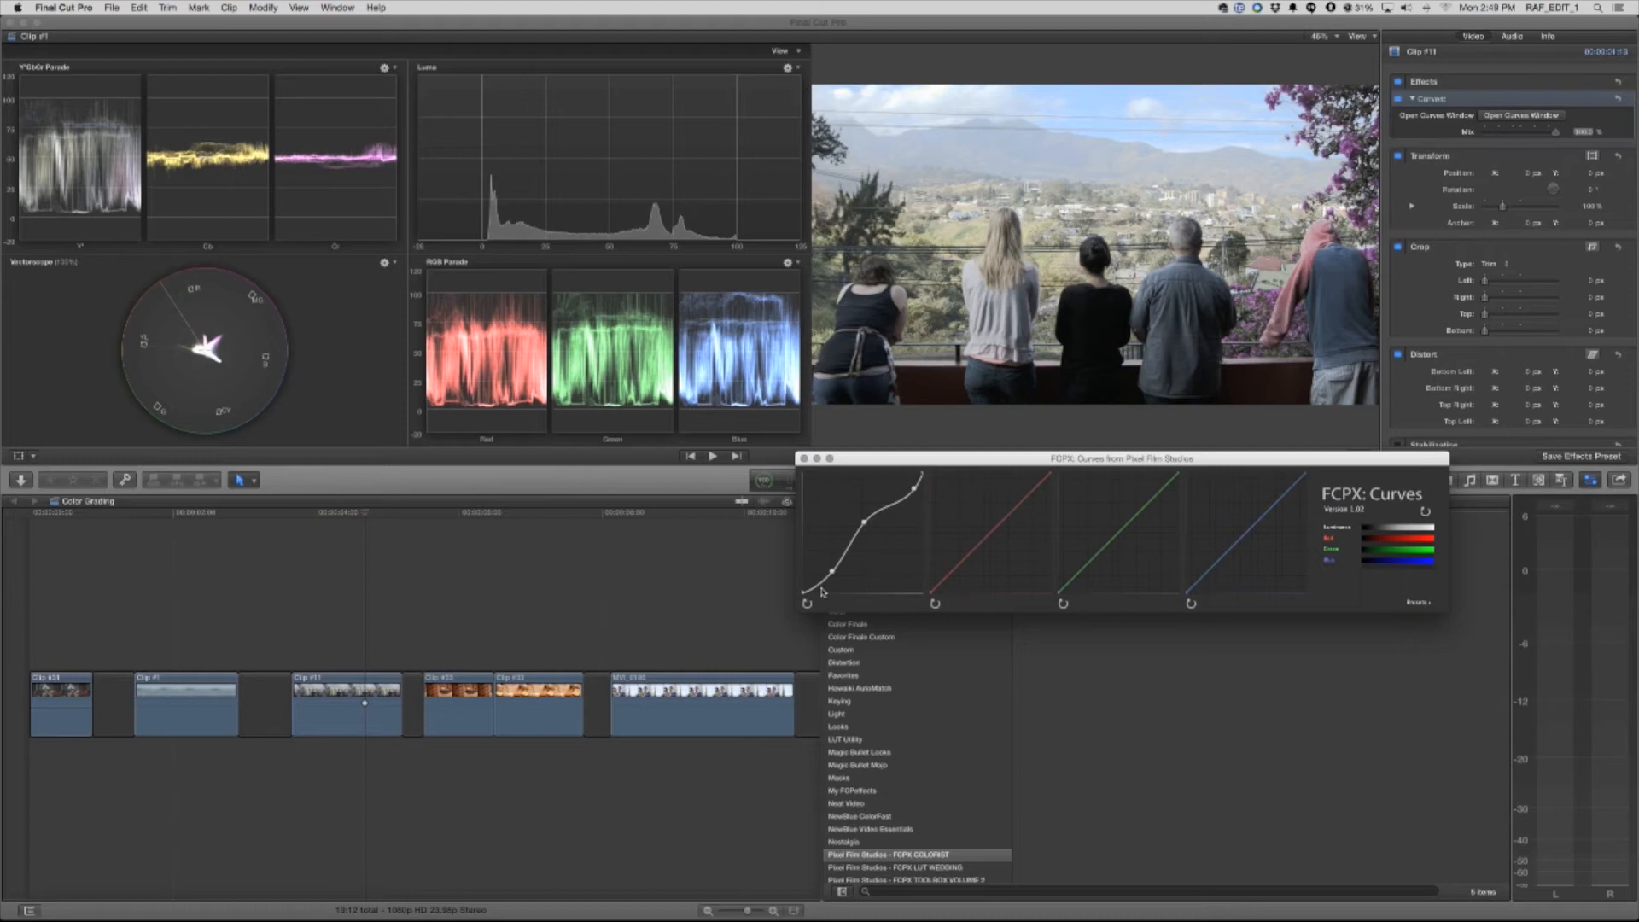
left_click(804, 458)
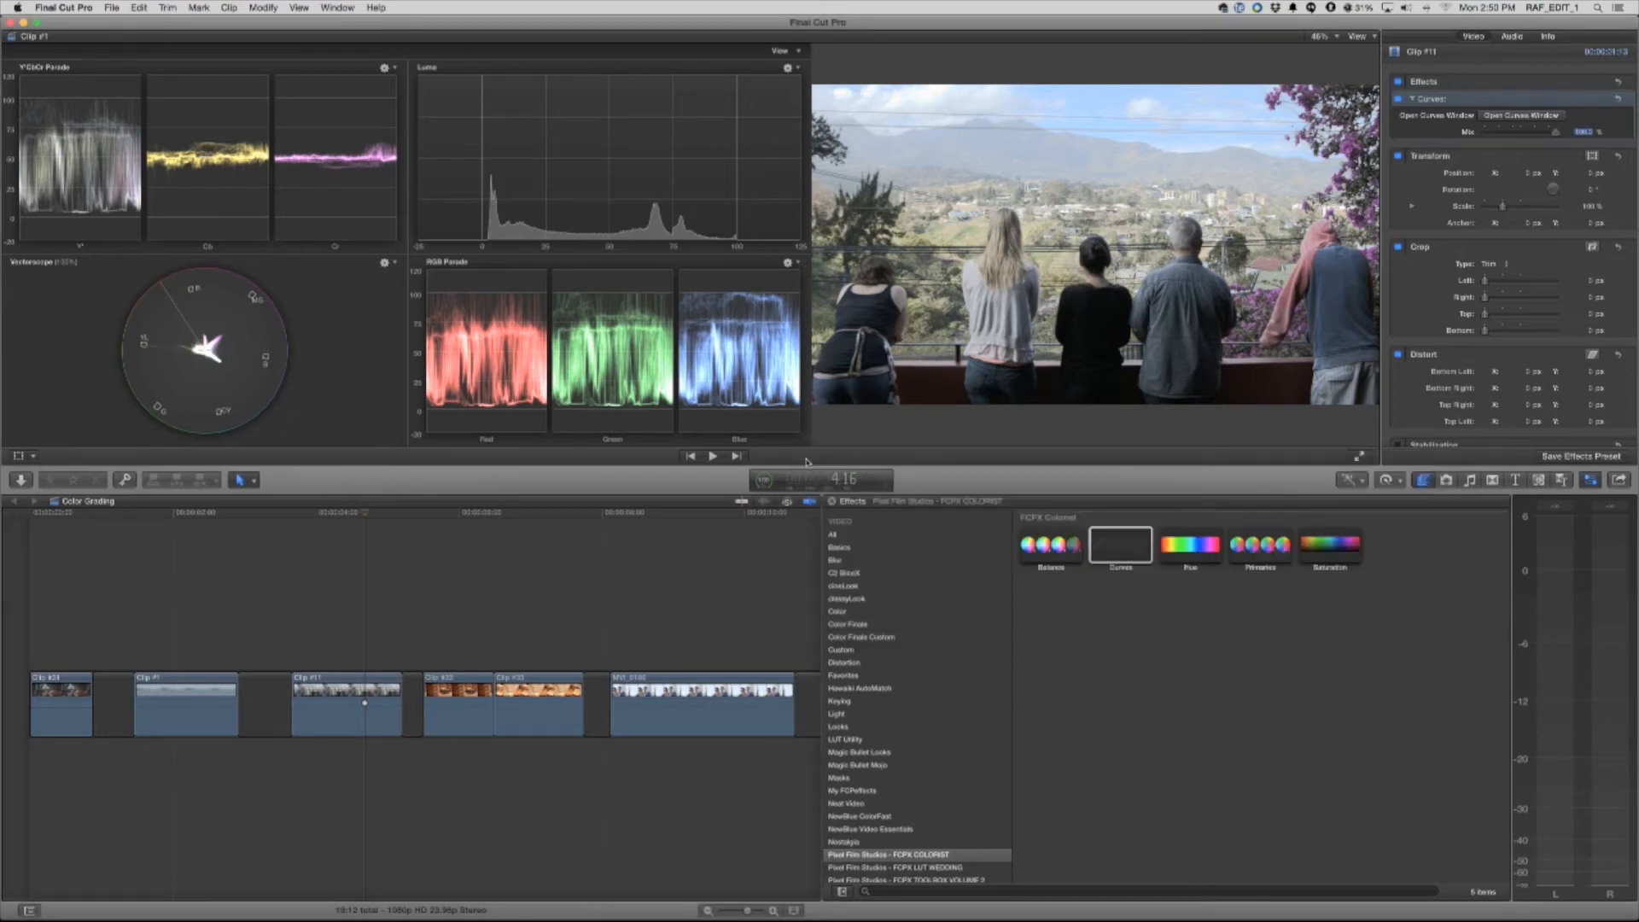
Search the effects for "white", apply White Balance Plugin to the clip of the man in the library, and expand its settings
left_click(460, 516)
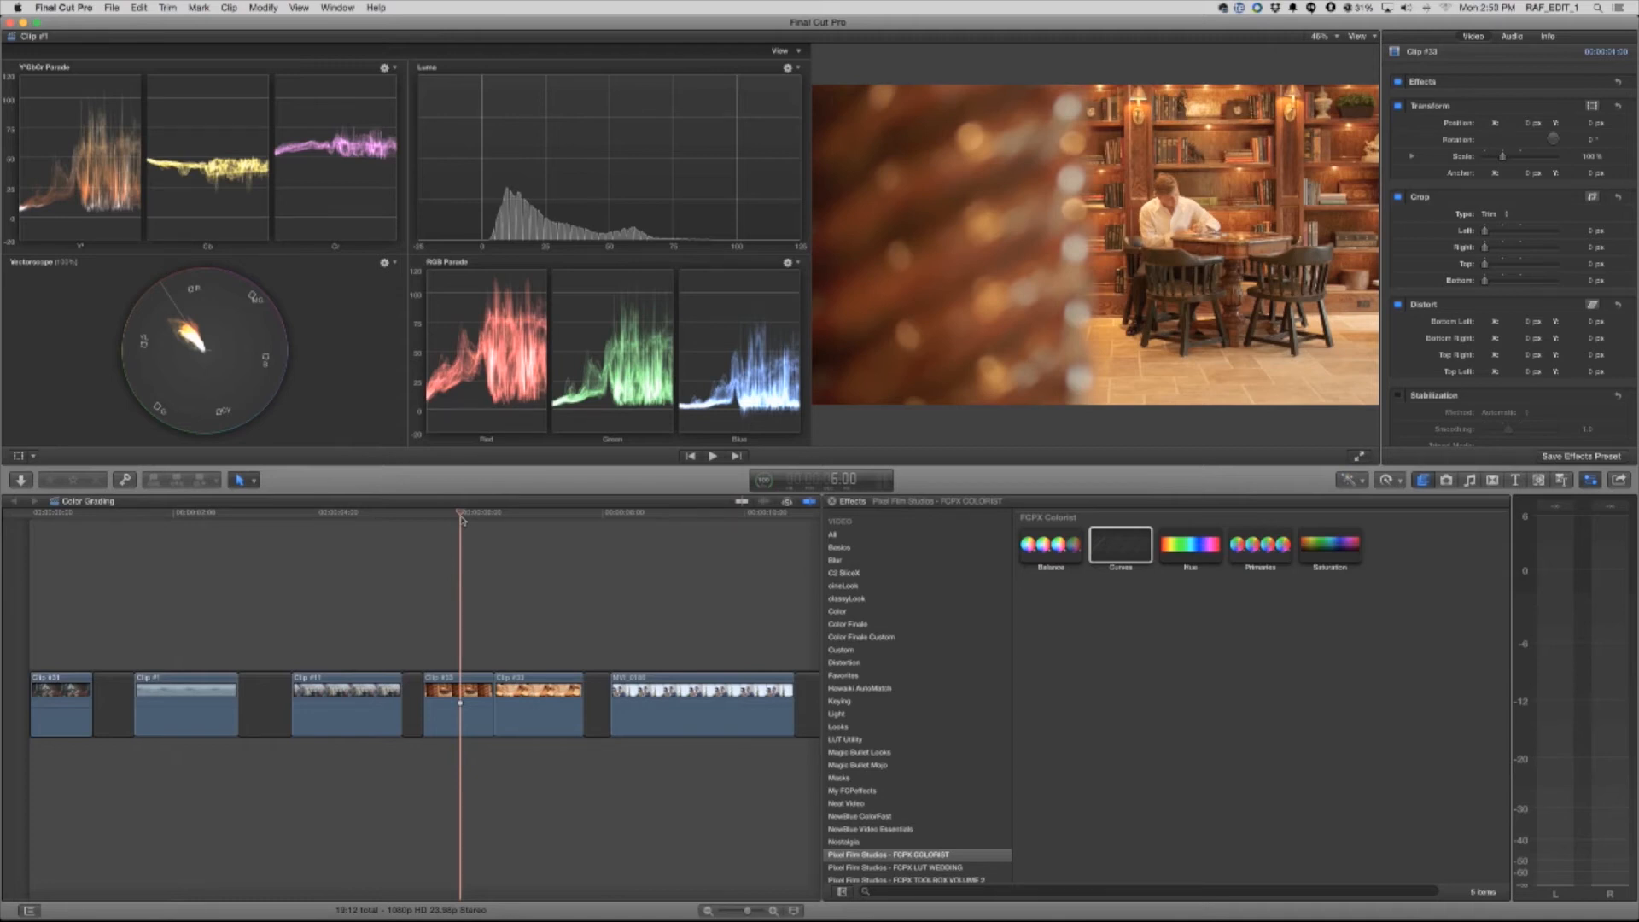
scroll(940, 710, "down", 2)
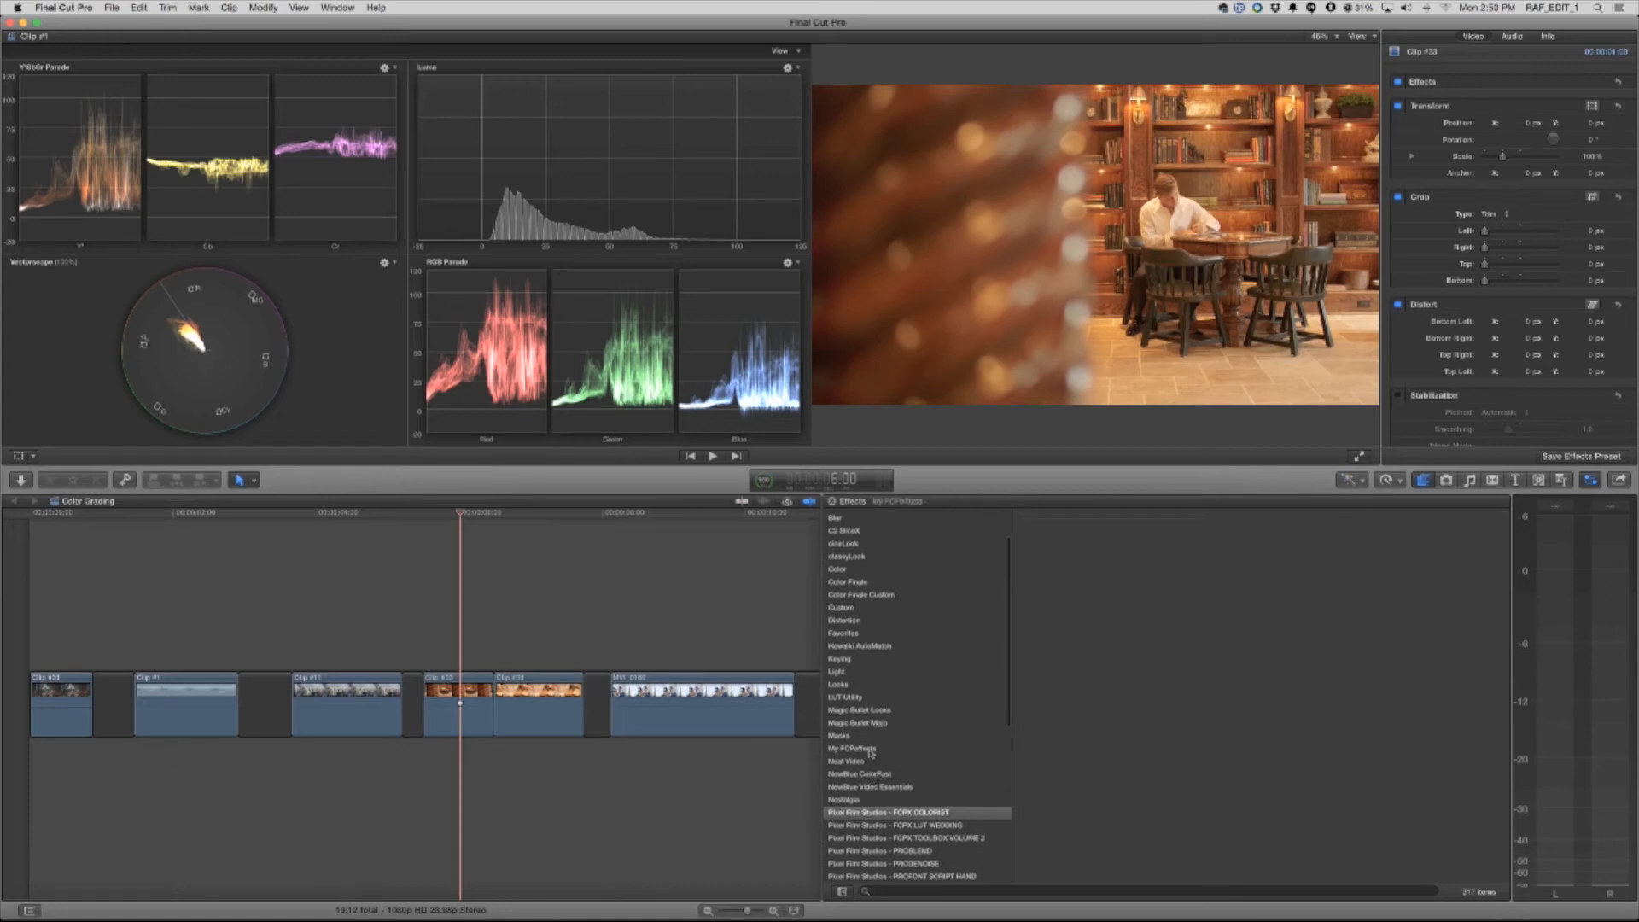
left_click(879, 891)
type("white")
left_click_drag(1121, 536, 468, 690)
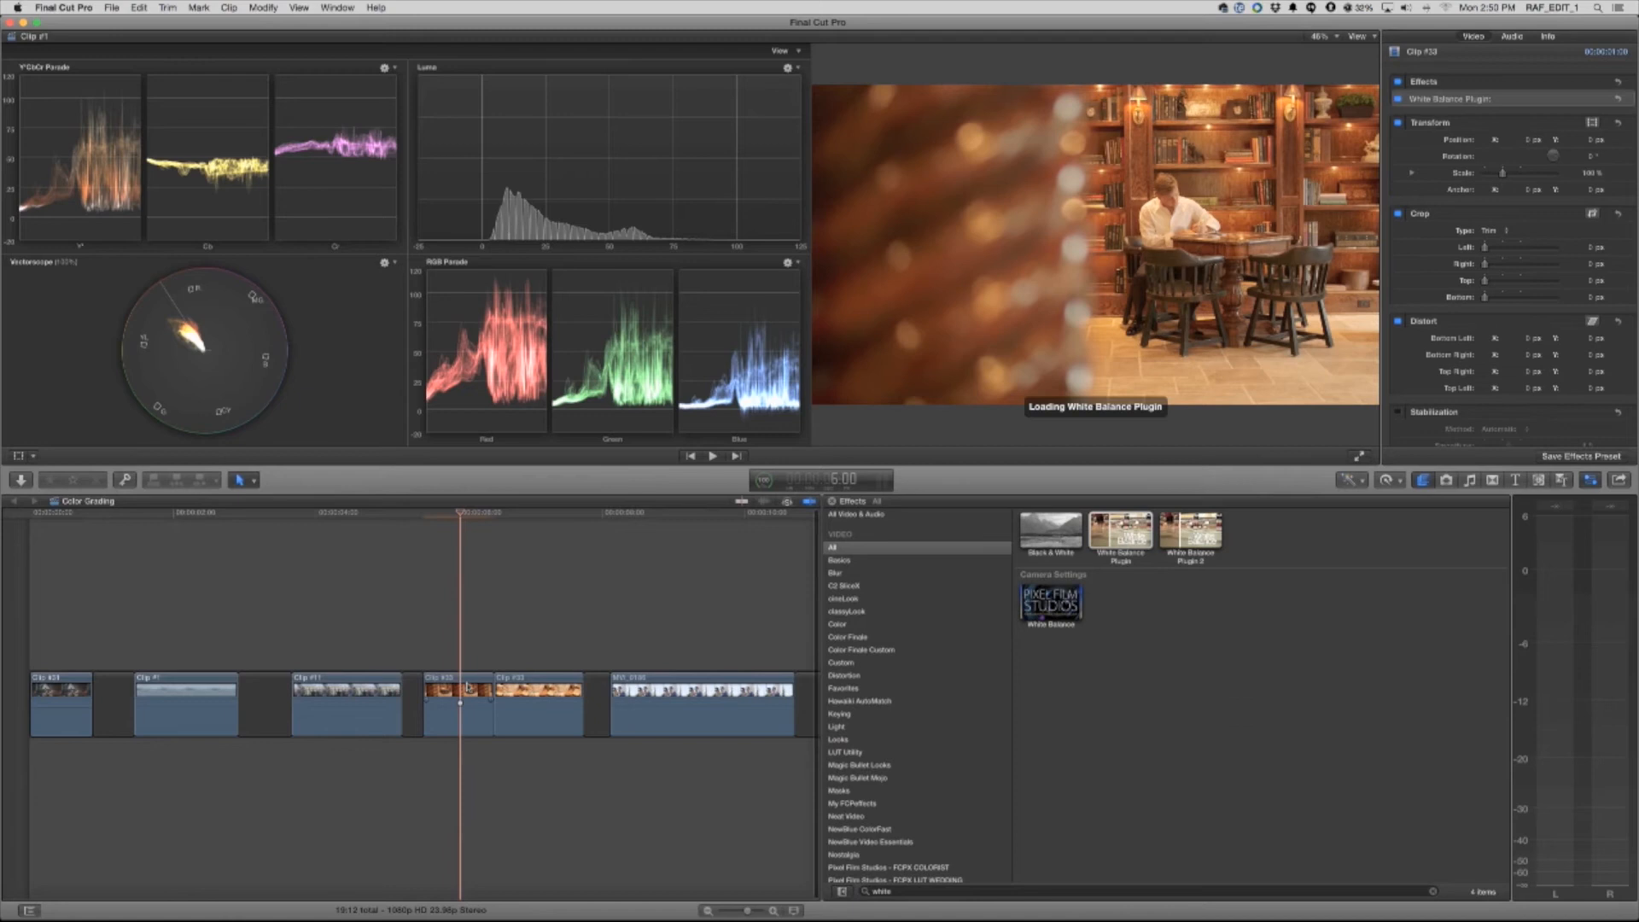
left_click(1413, 99)
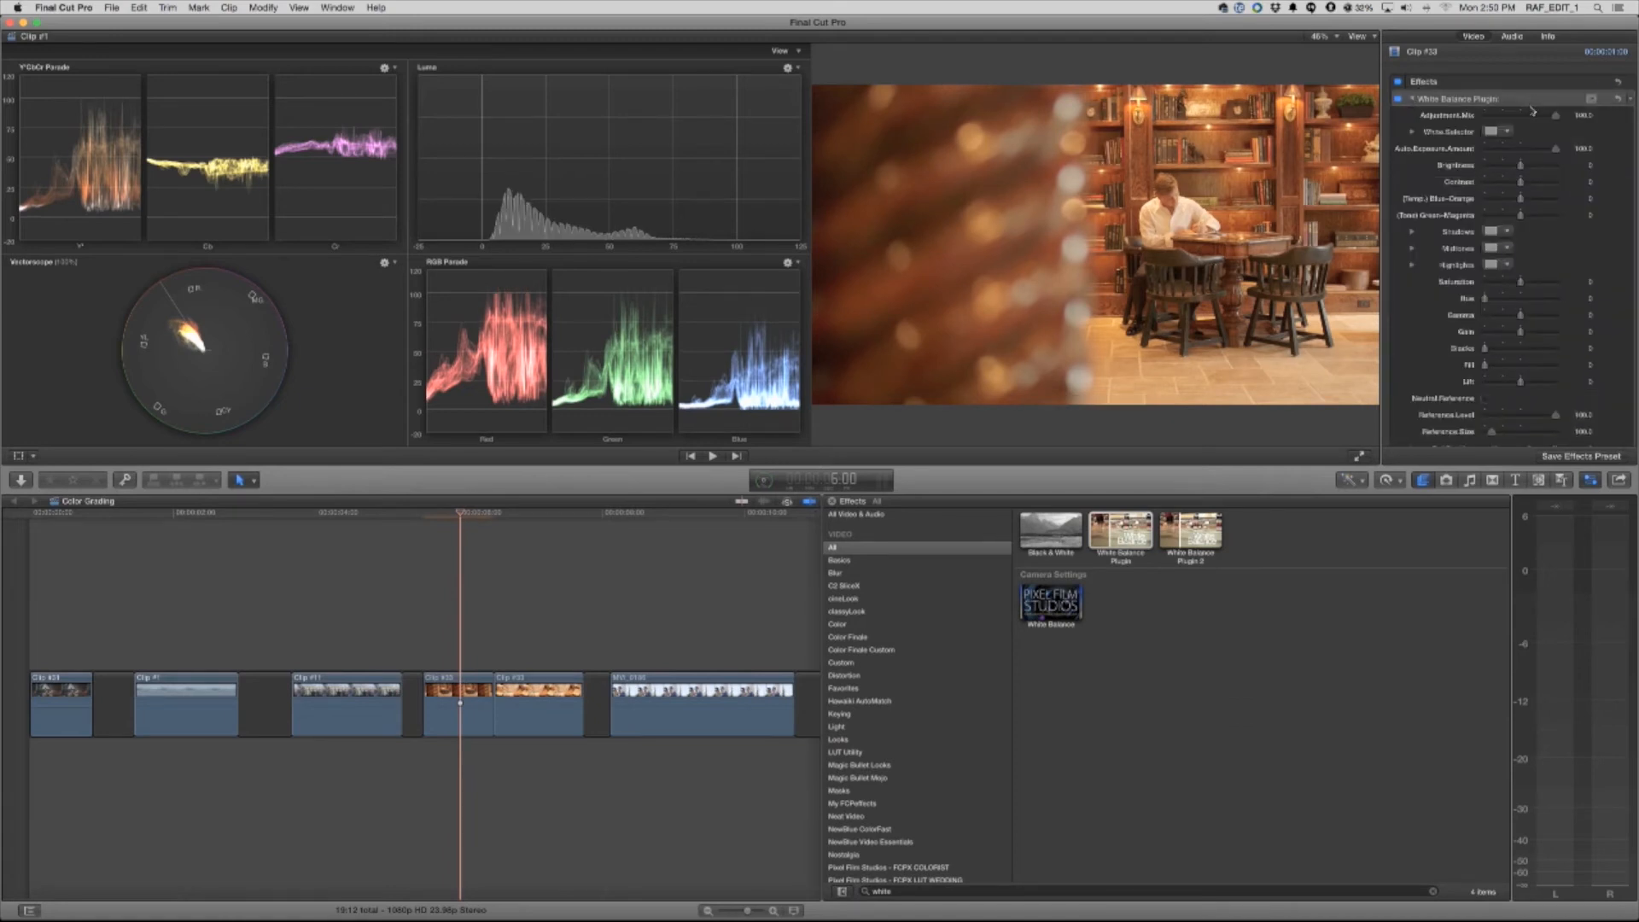
Sample the man's white shirt as the library clip's white reference and shift its temperature slightly toward blue
left_click(1492, 132)
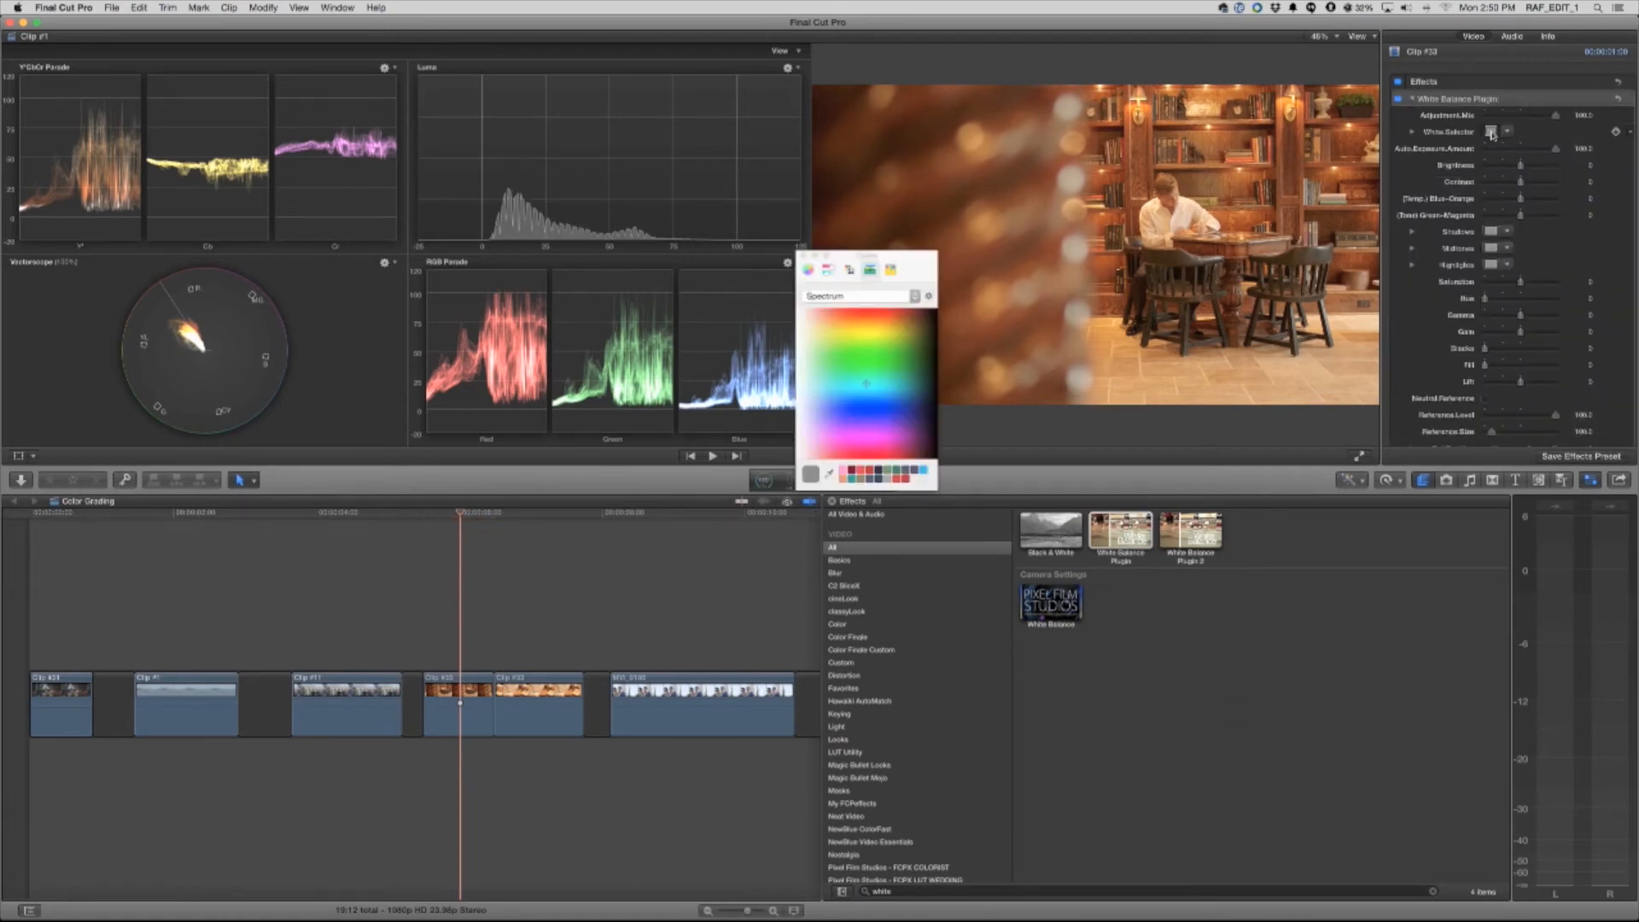
left_click(830, 474)
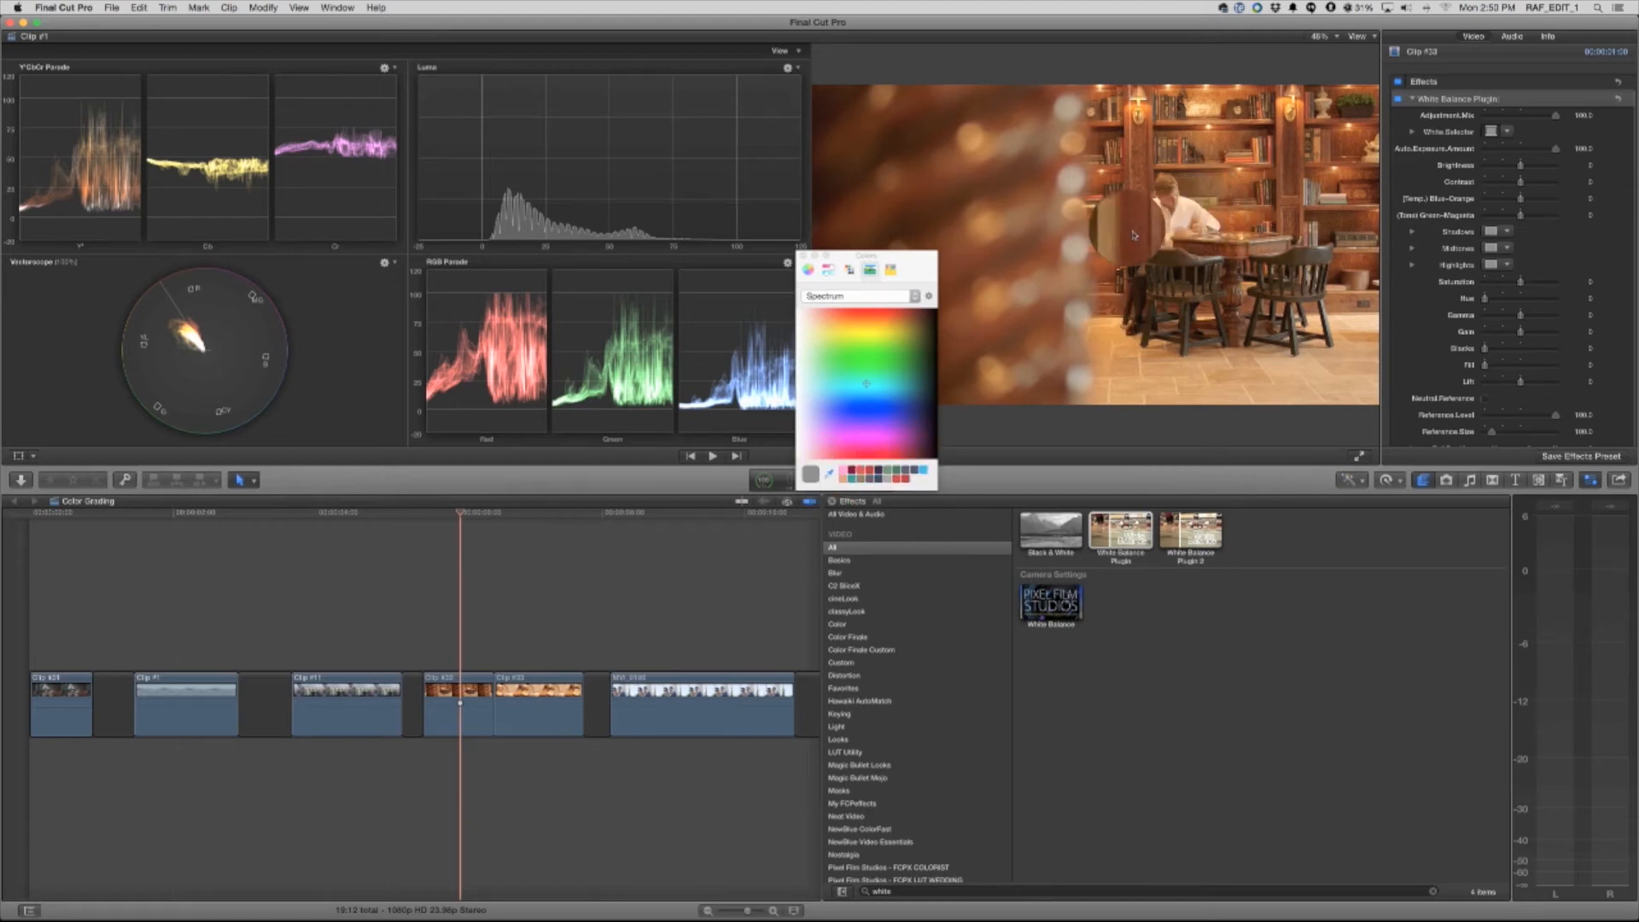
left_click(1186, 216)
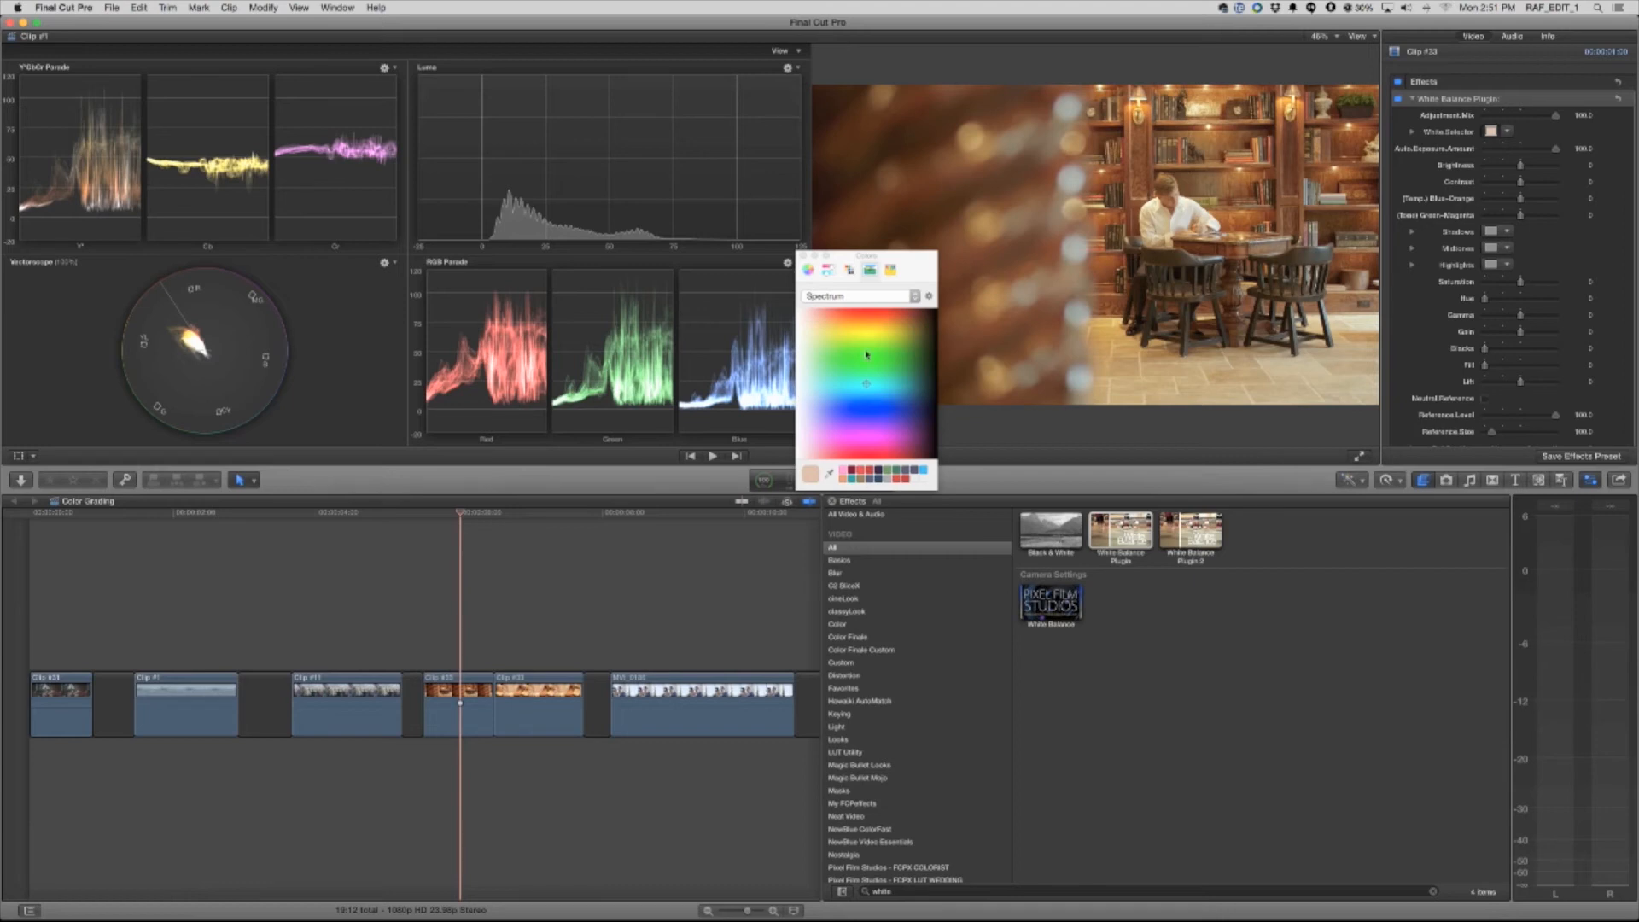
left_click(804, 255)
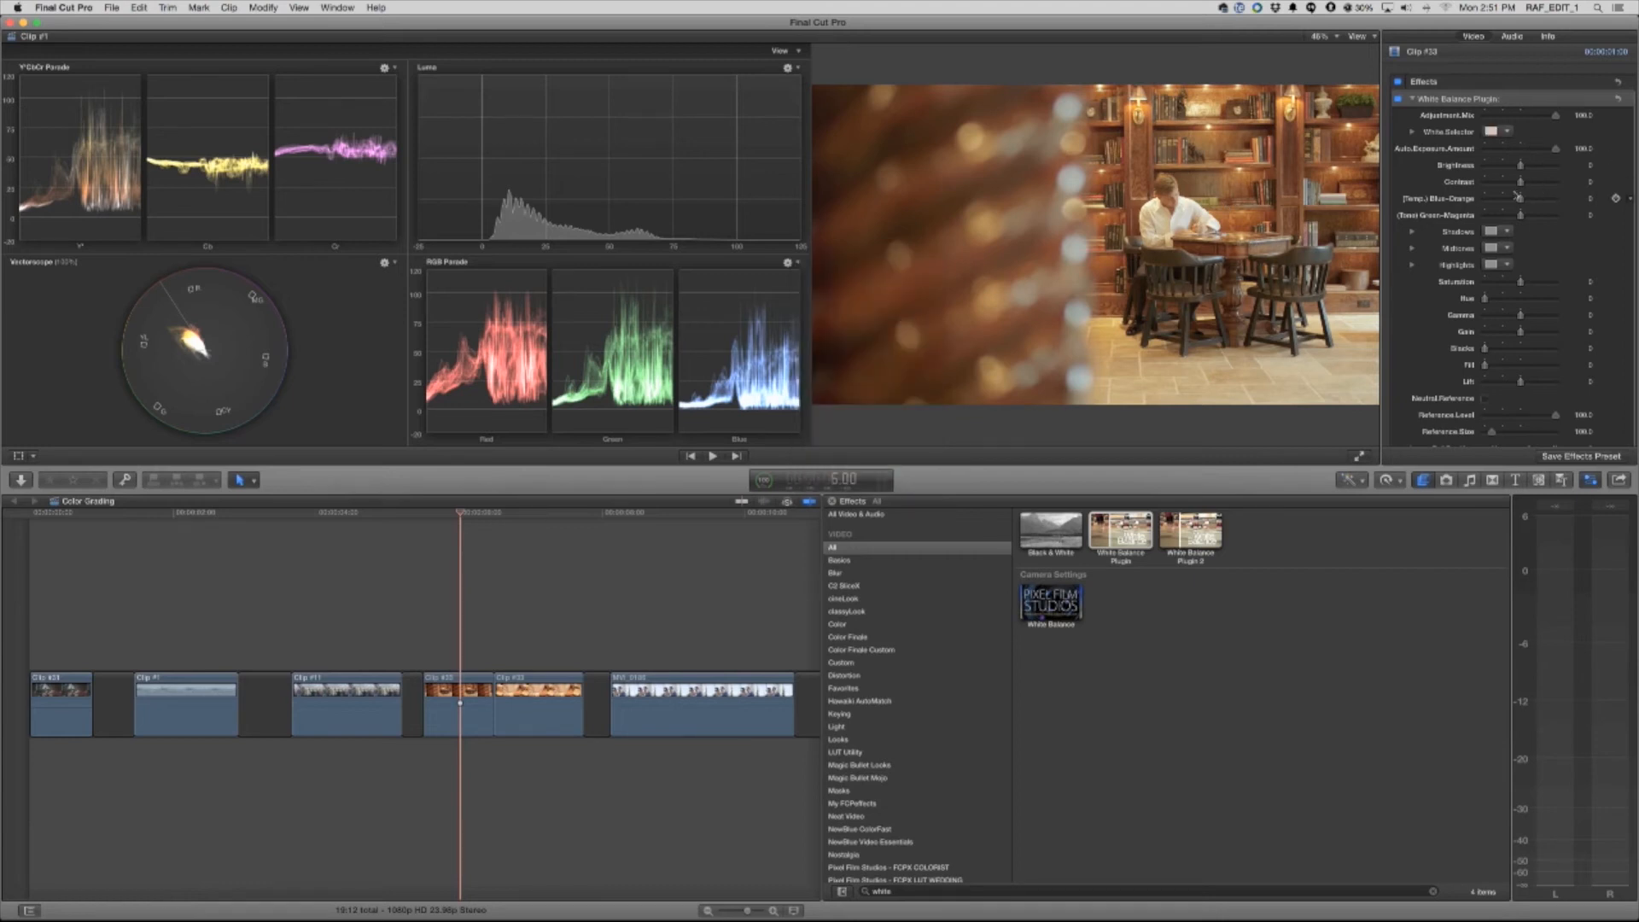
left_click_drag(1521, 200, 1514, 203)
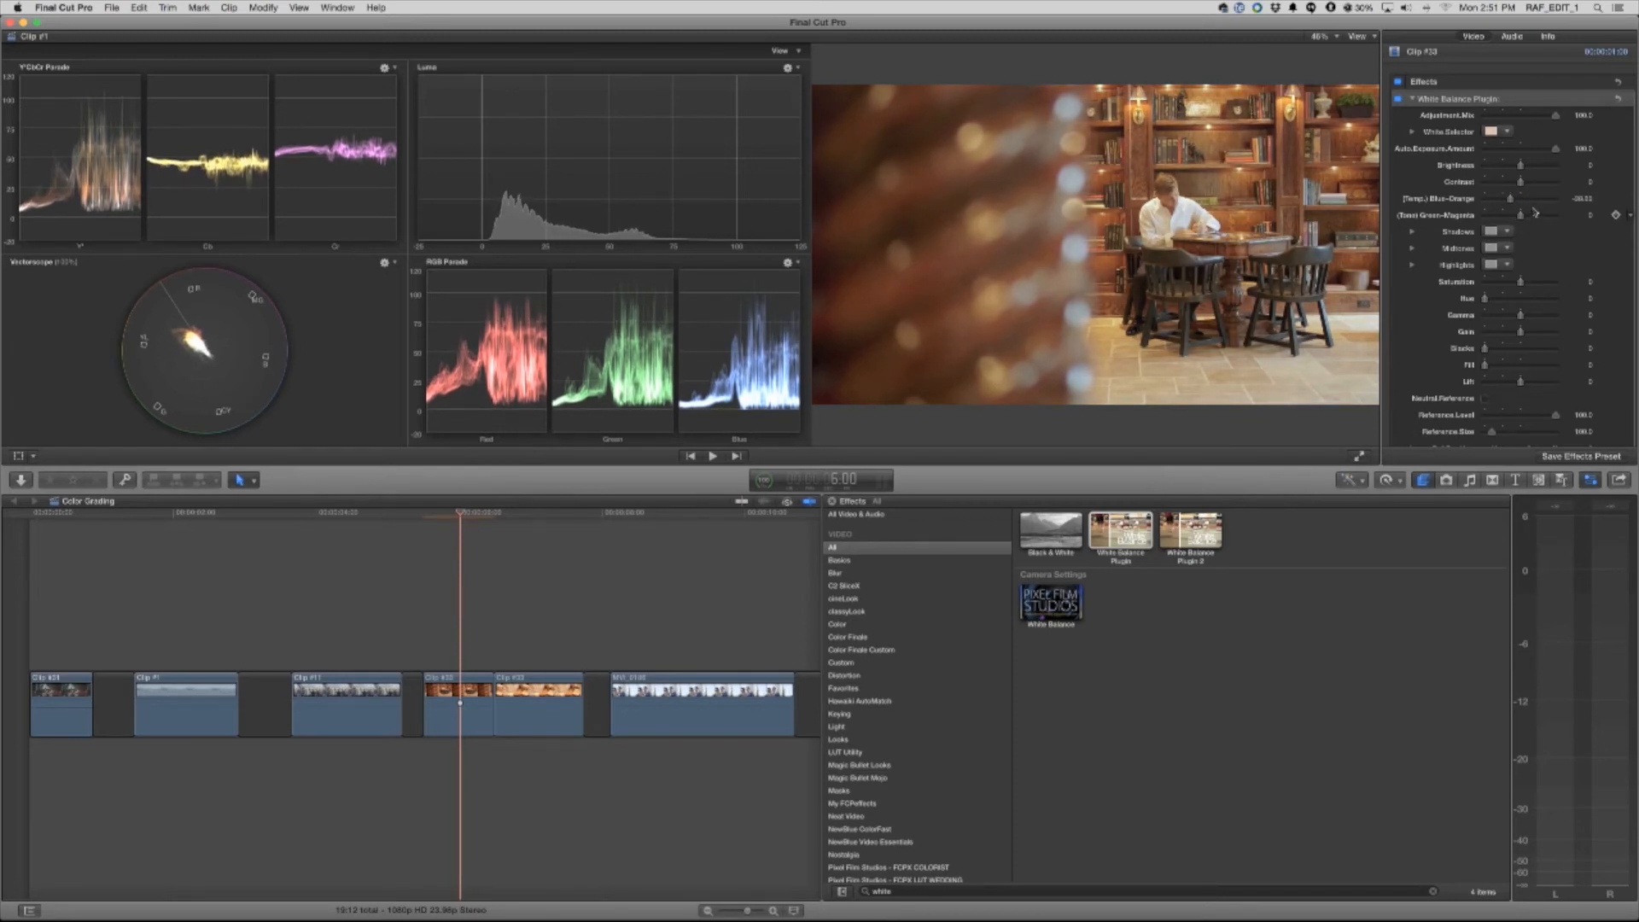
Apply White Balance Plugin to the adjacent close-up clip of the writing hands, using the white shirt as its sampled white reference
left_click_drag(449, 515, 538, 525)
left_click(540, 713)
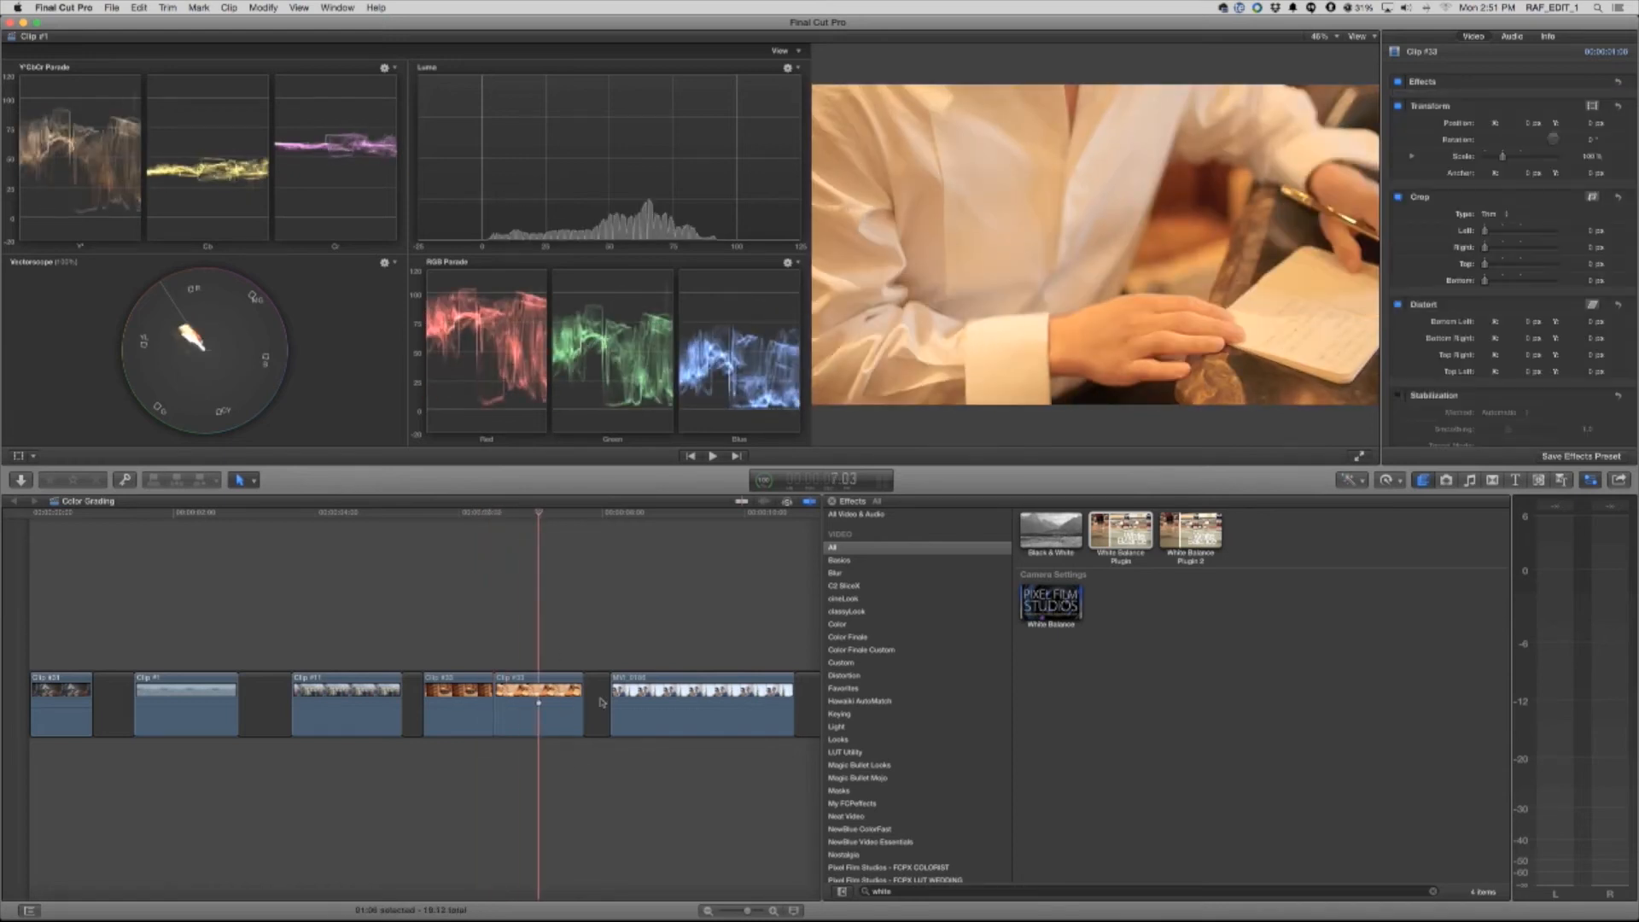
left_click_drag(1126, 557, 540, 701)
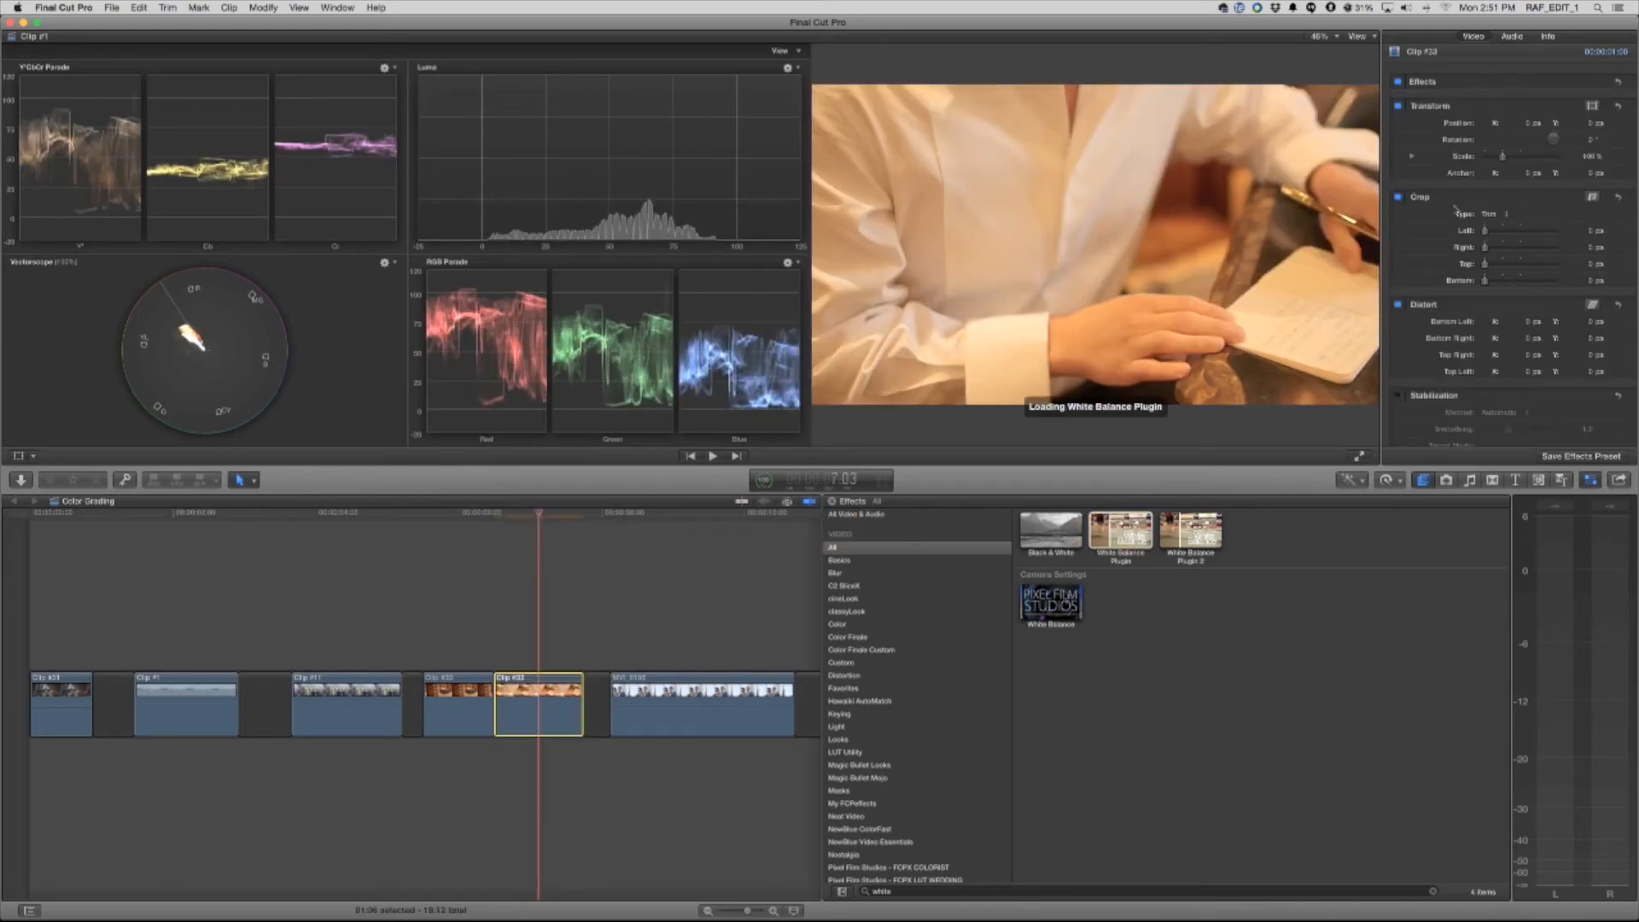
left_click(1492, 131)
left_click(832, 478)
left_click(1020, 347)
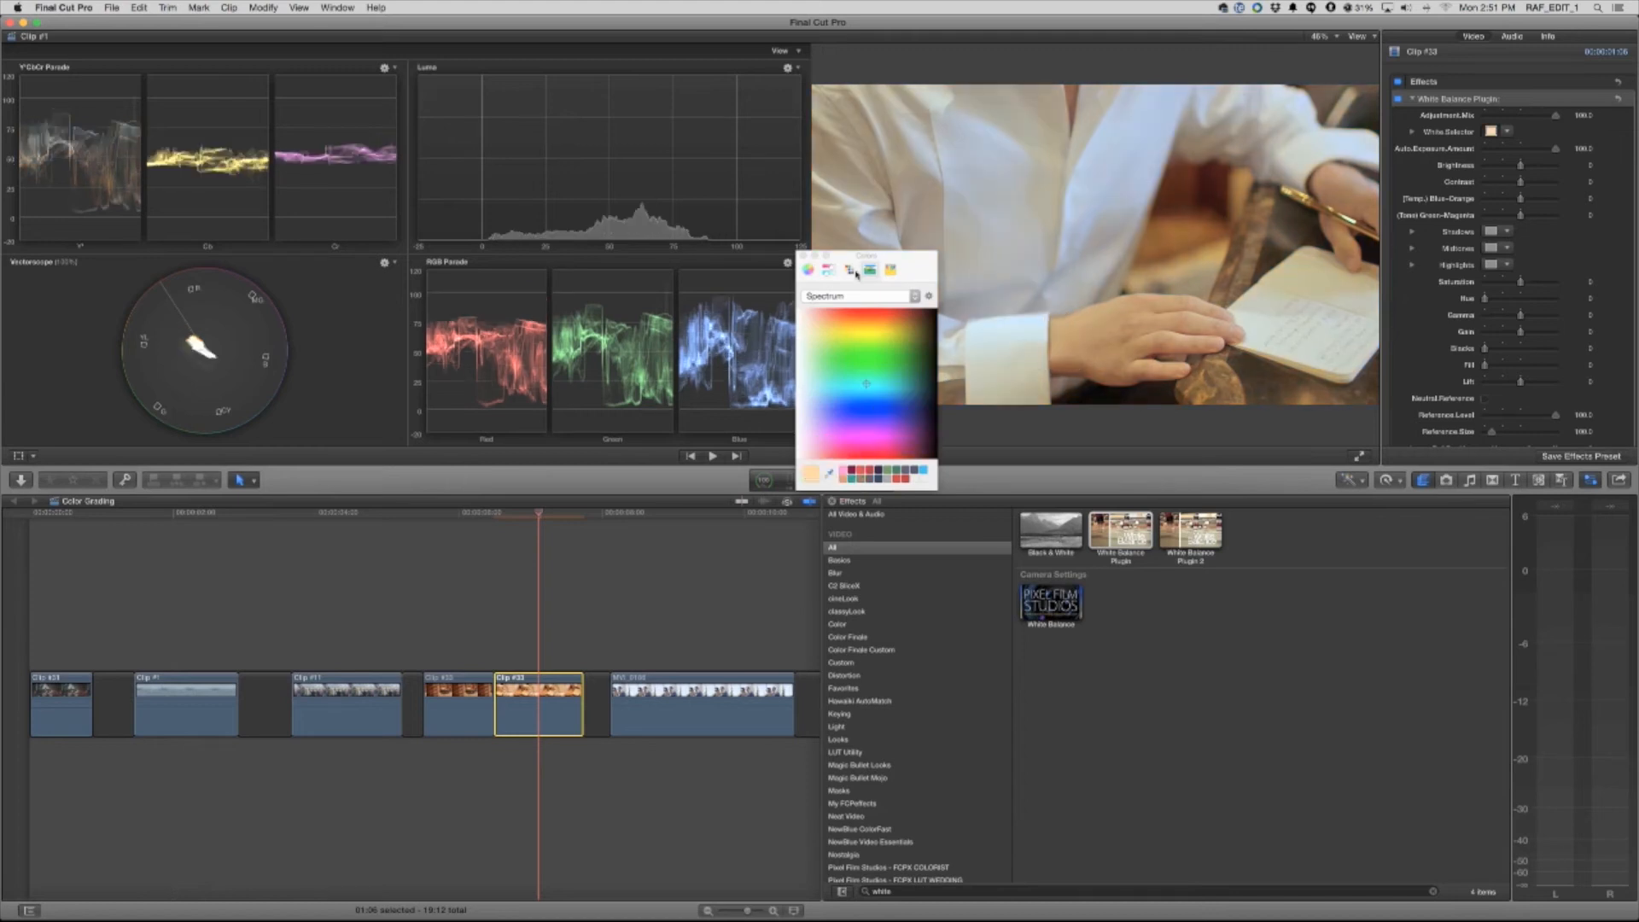
left_click(802, 257)
mouse_move(541, 515)
left_mouse_down()
mouse_move(450, 515)
mouse_move(538, 516)
mouse_move(516, 516)
left_mouse_up()
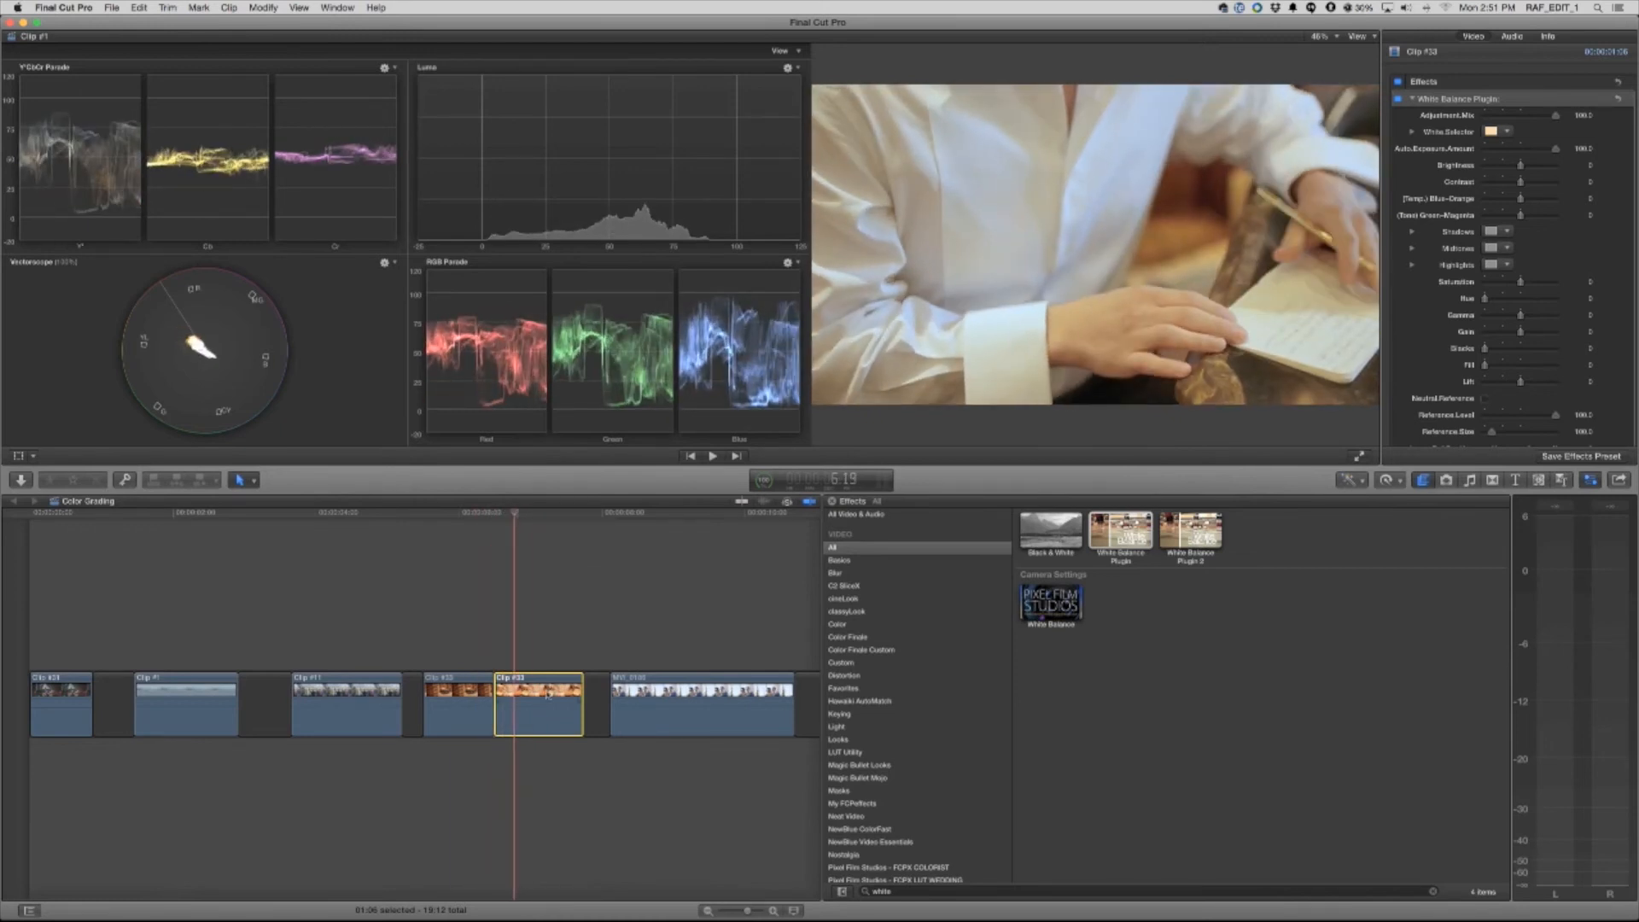
left_click(1412, 99)
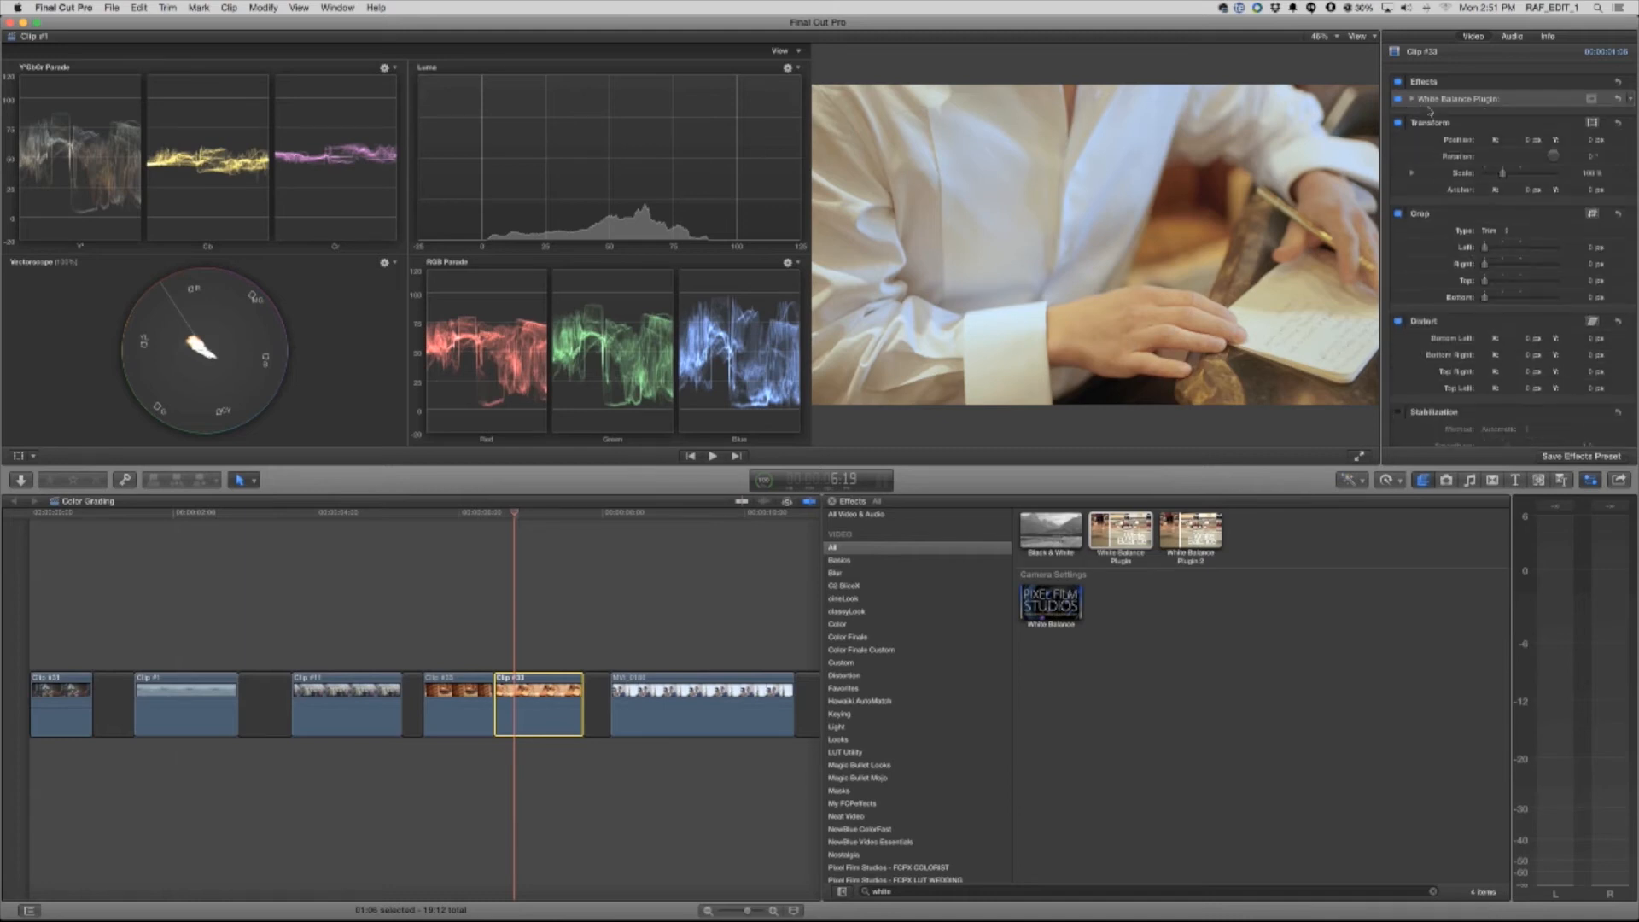
Add the Color Correction effect to the close-up clip of the hands and show its Color Board exposure controls
left_click(840, 625)
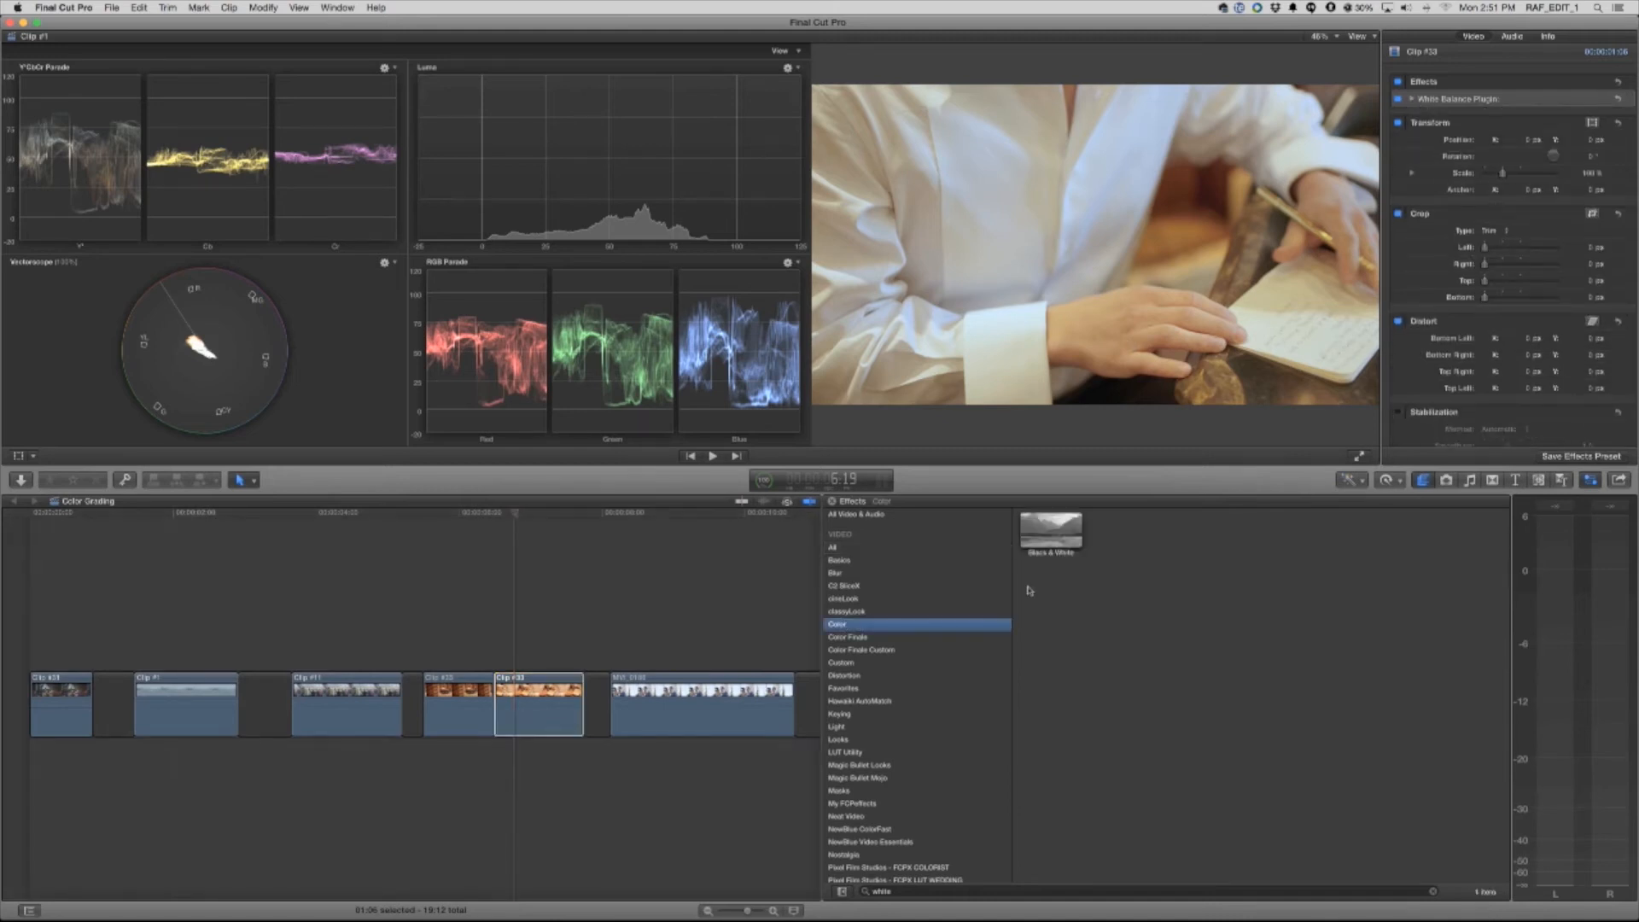
left_click(1432, 891)
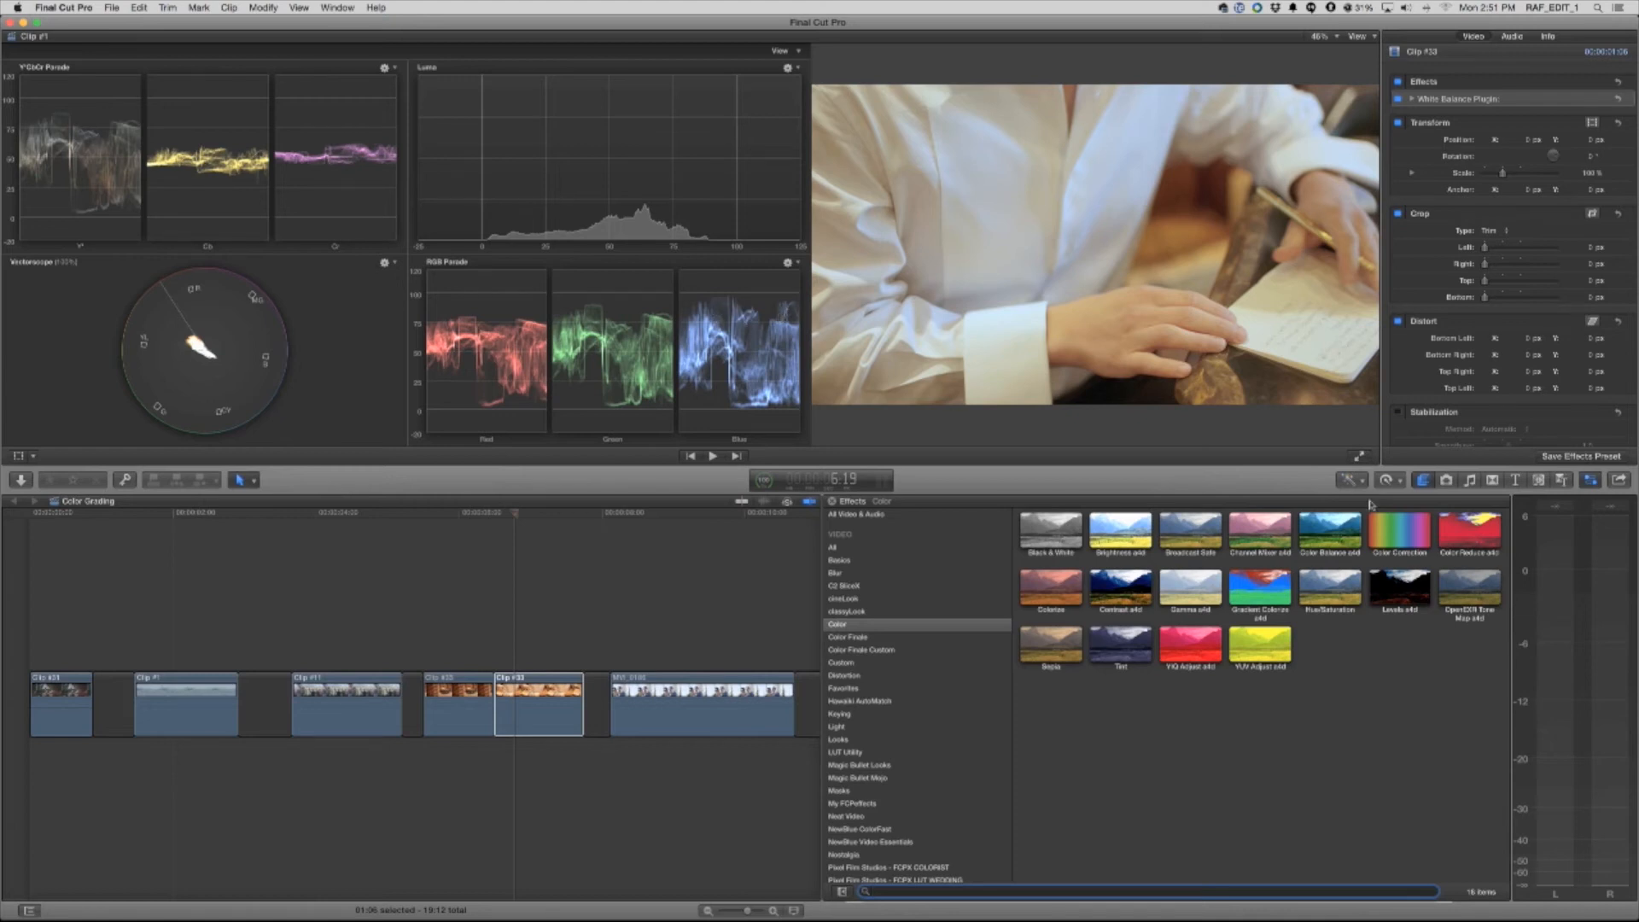
left_click_drag(1408, 527, 537, 701)
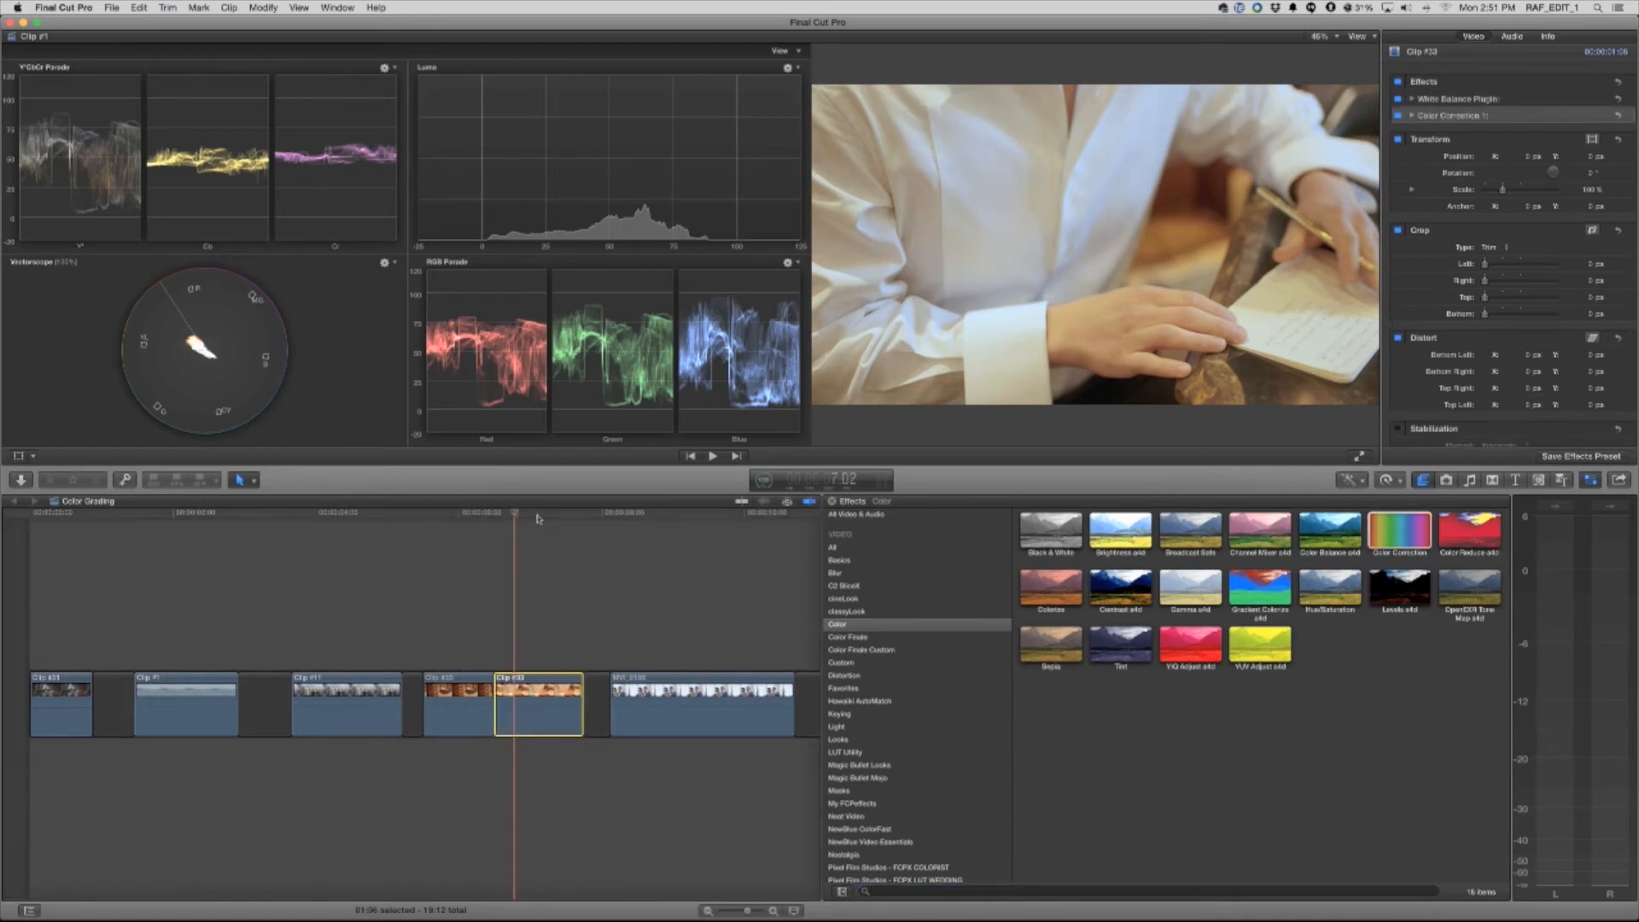
left_click(1592, 116)
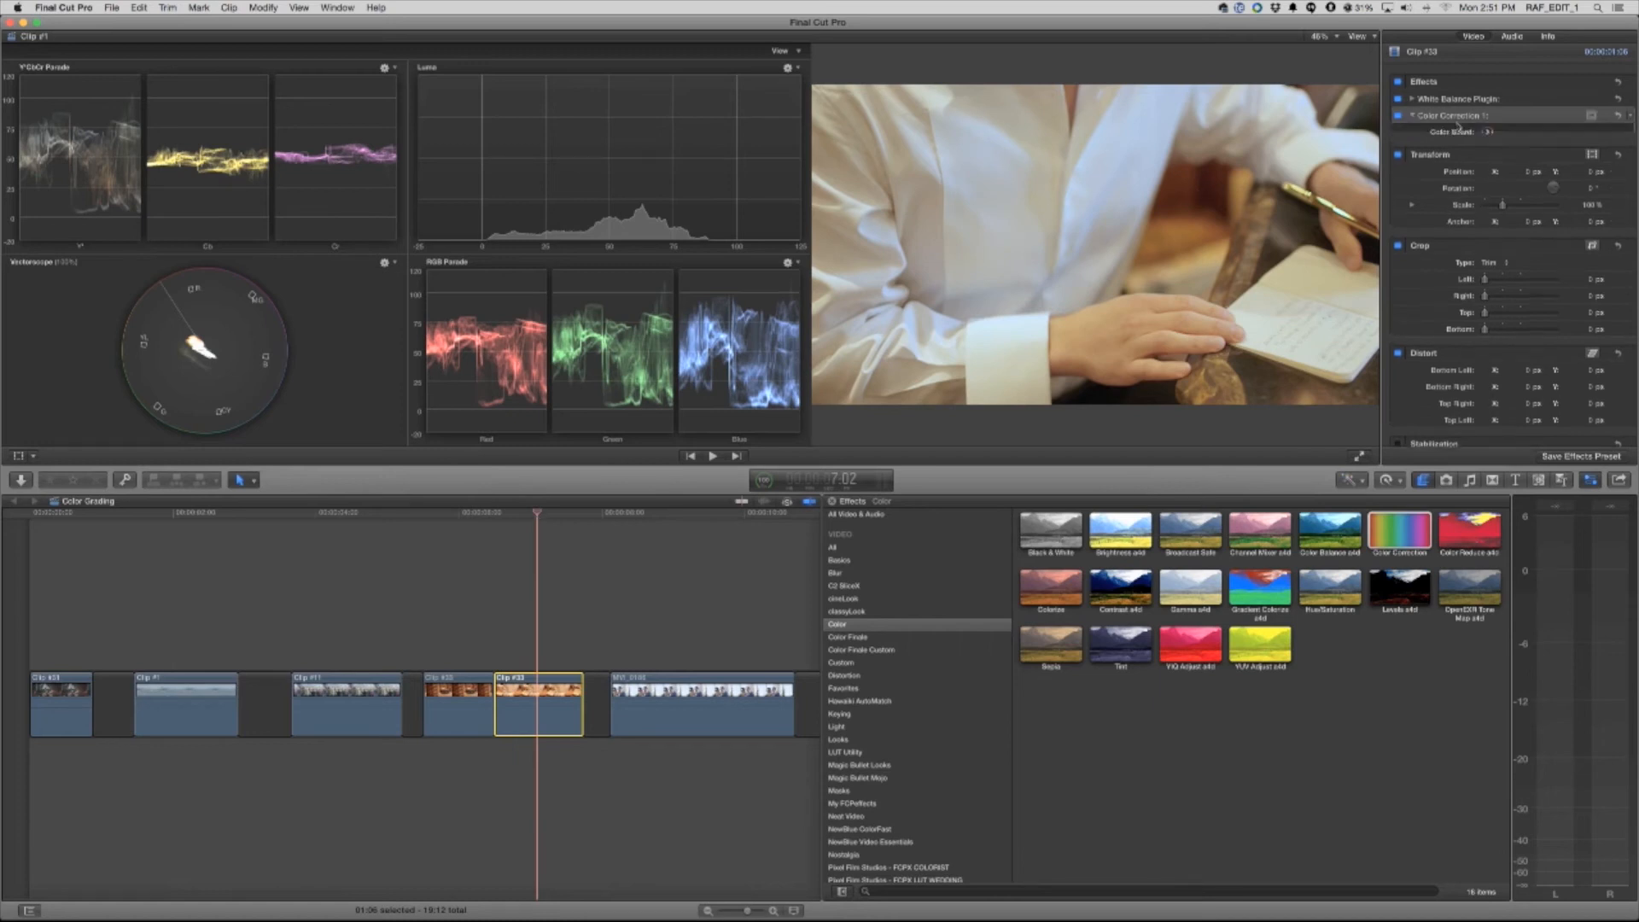
left_click(1488, 133)
left_click(1565, 58)
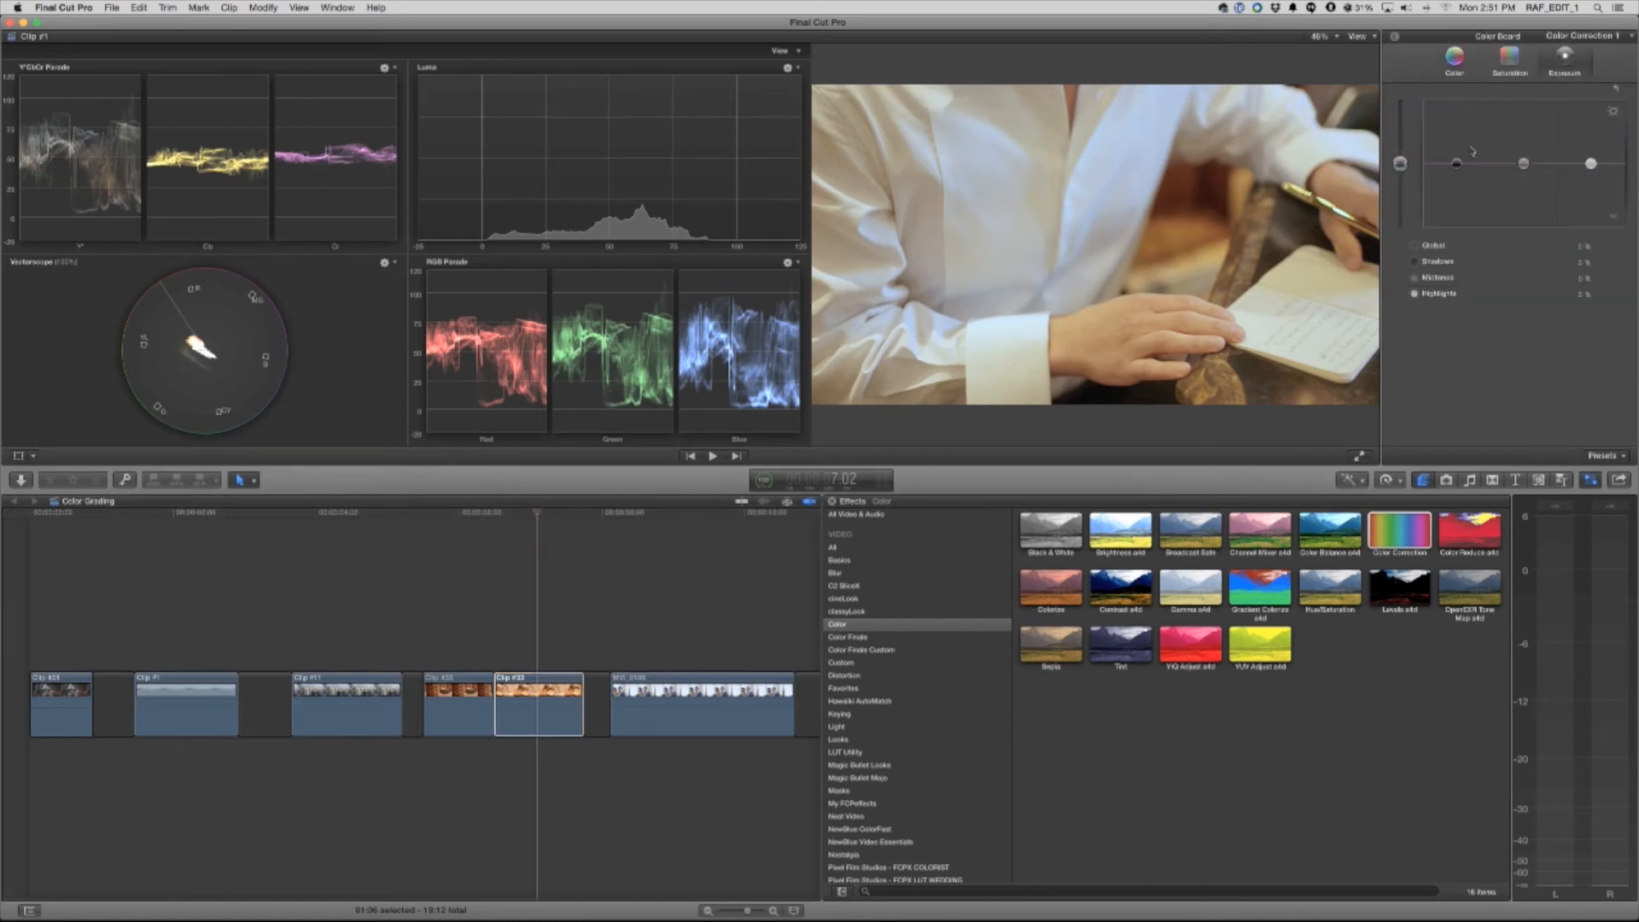
Adjust the close-up clip's exposure with darker shadows and brighter highlights, and slightly lower its midtone saturation
left_click_drag(1456, 163, 1590, 157)
left_click(1523, 75)
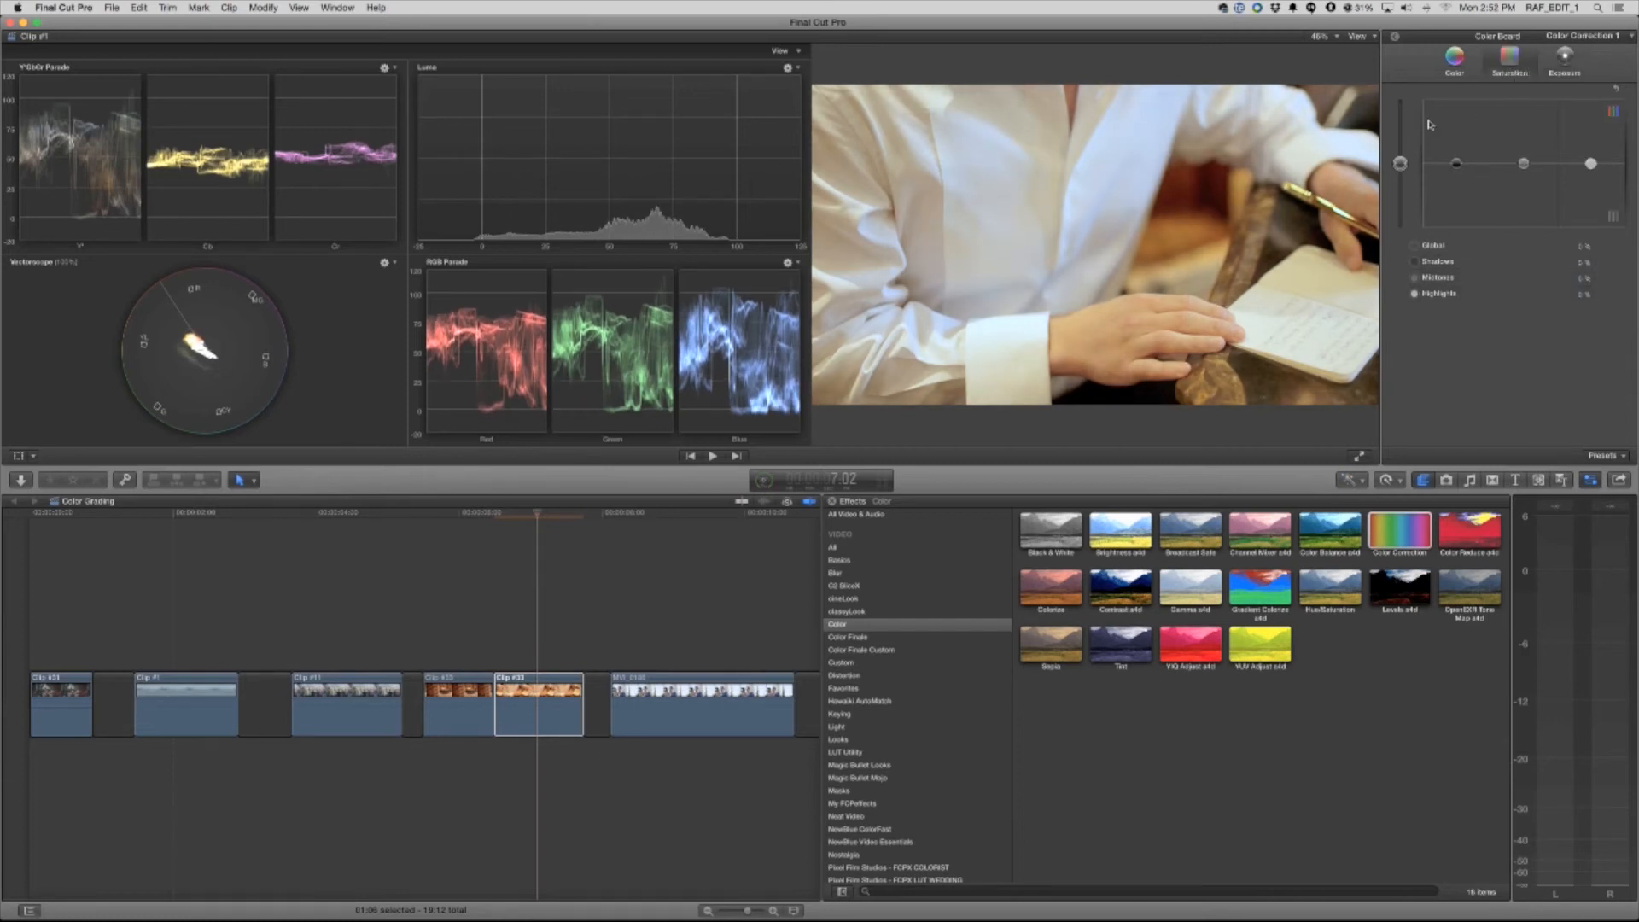
left_click_drag(1524, 163, 1524, 179)
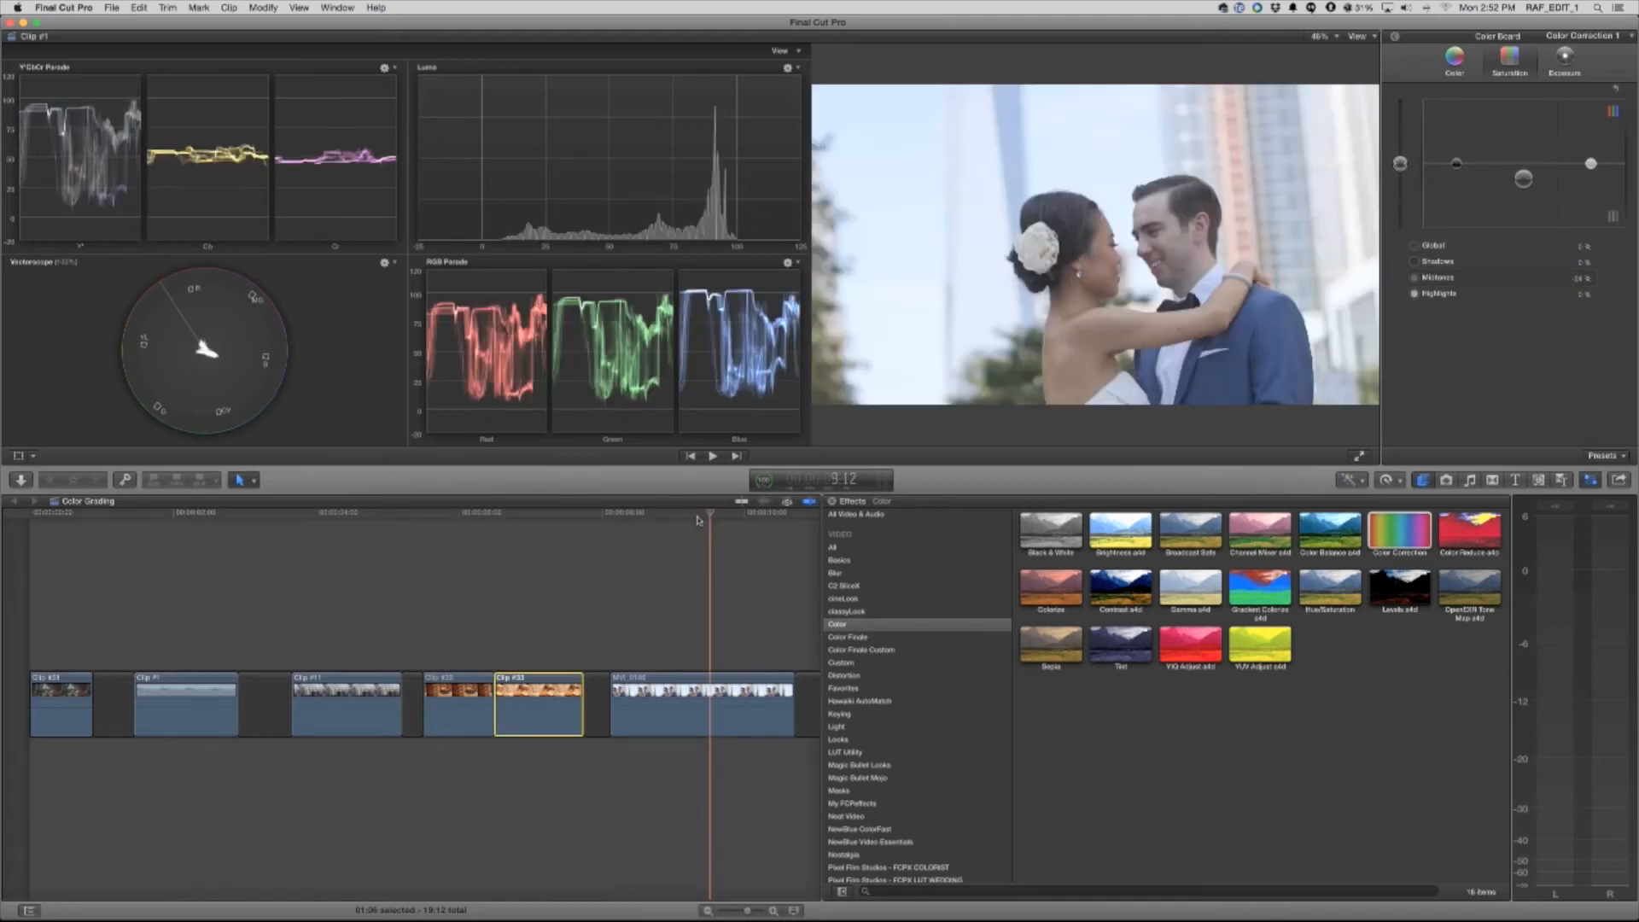
Add the FCPX Colorist Curves effect to the wedding couple clip and open its Curves window
left_click(720, 515)
left_click_drag(723, 518, 715, 520)
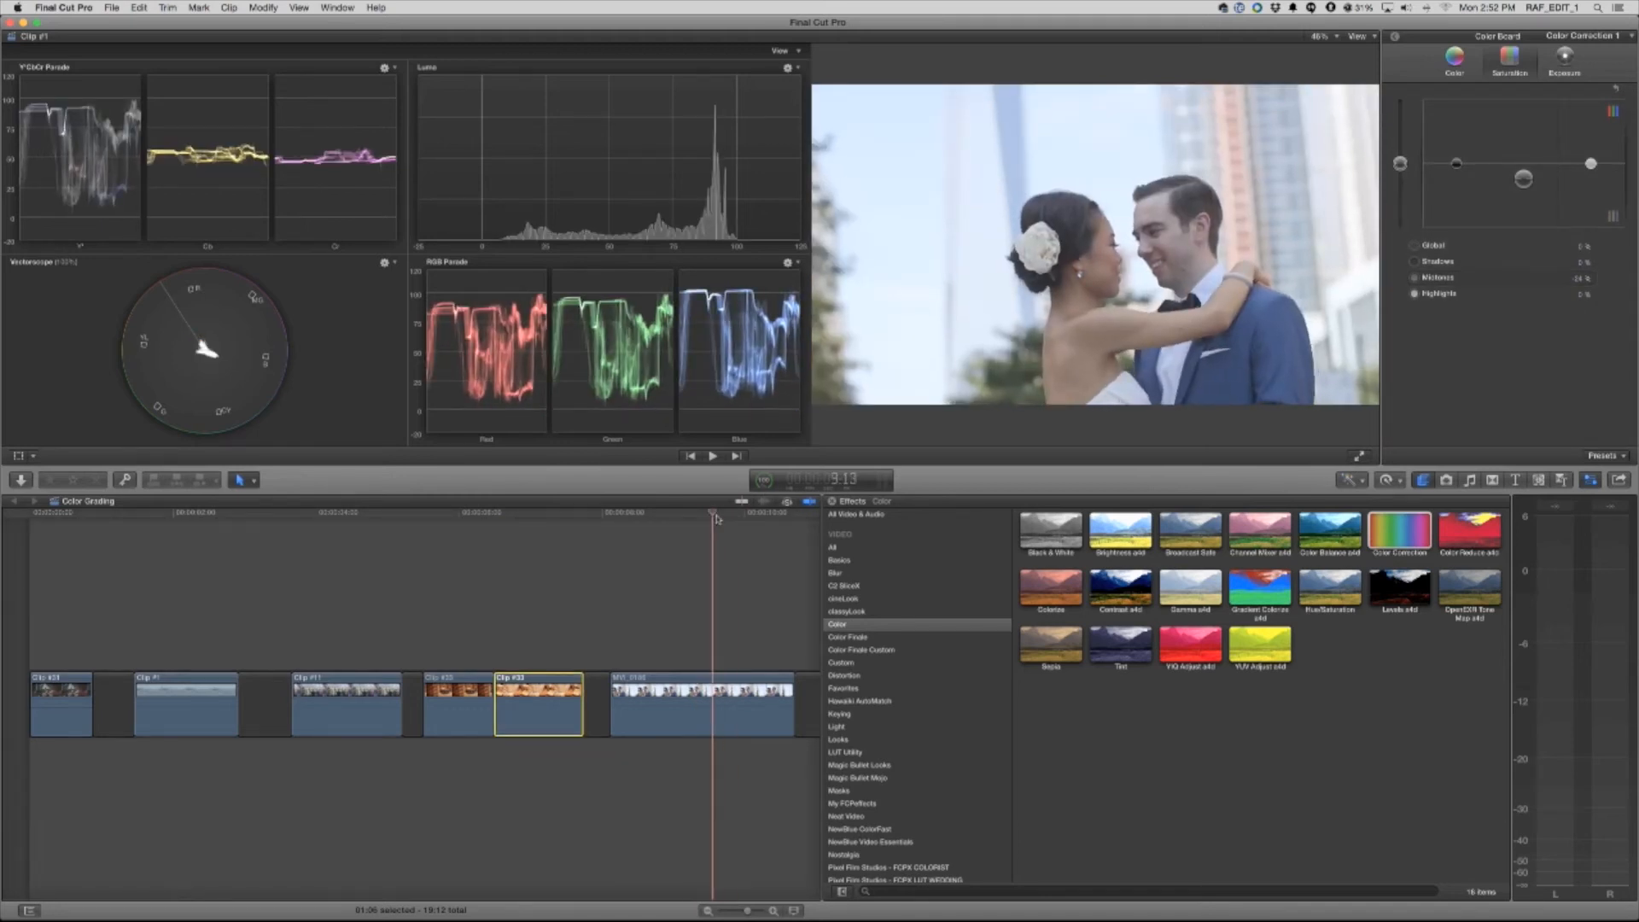
left_click_drag(715, 518, 723, 516)
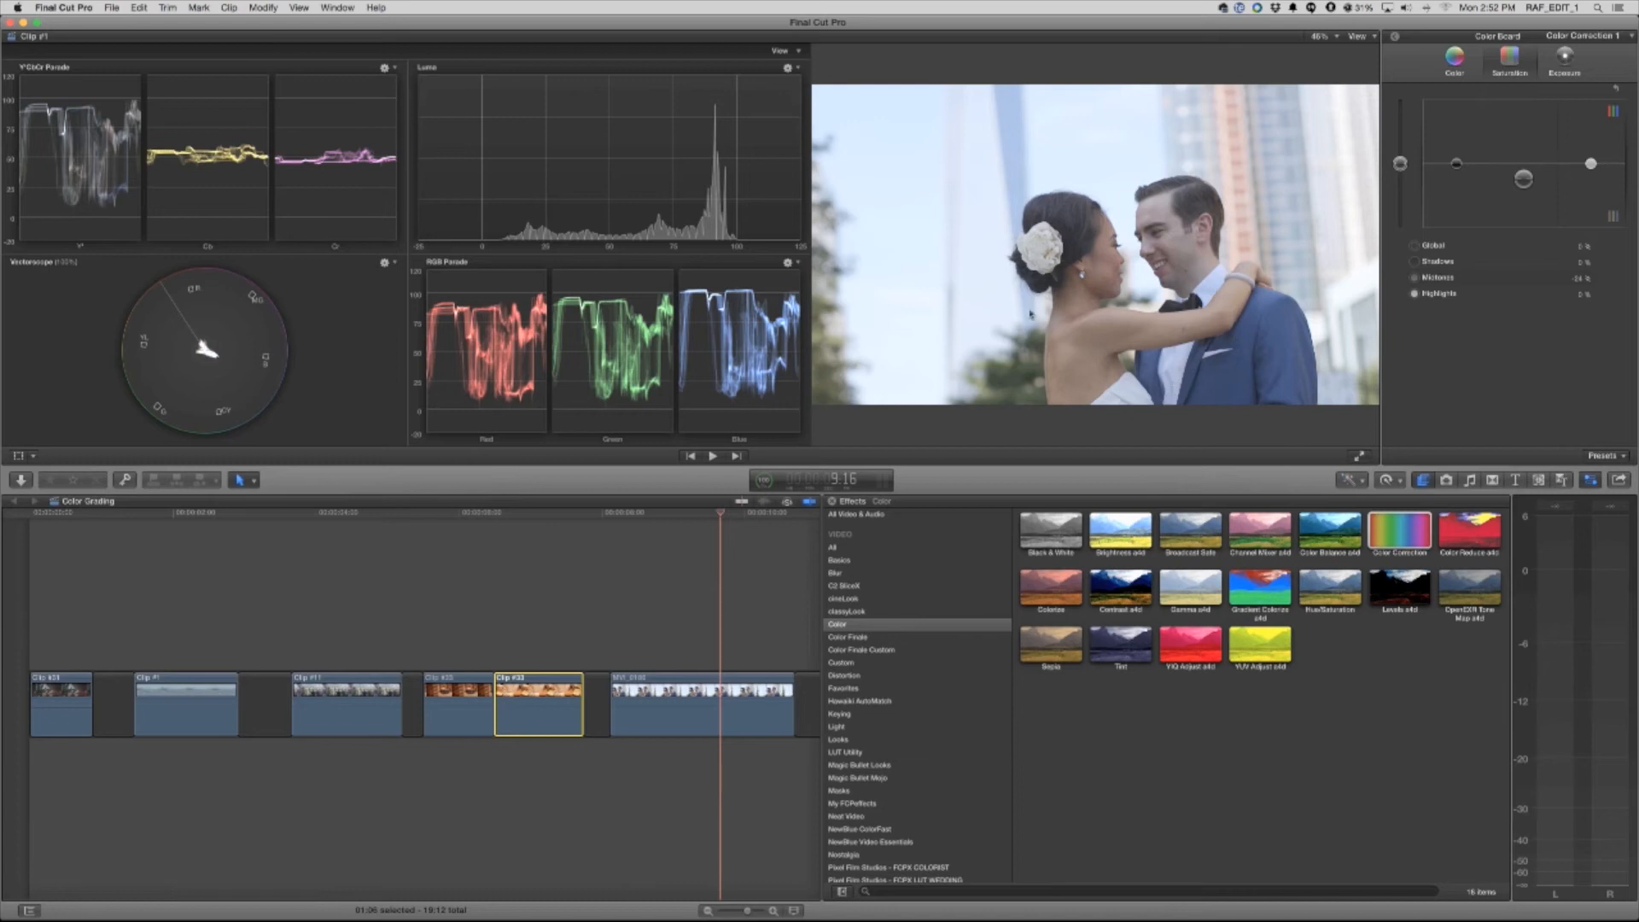
left_click(749, 529)
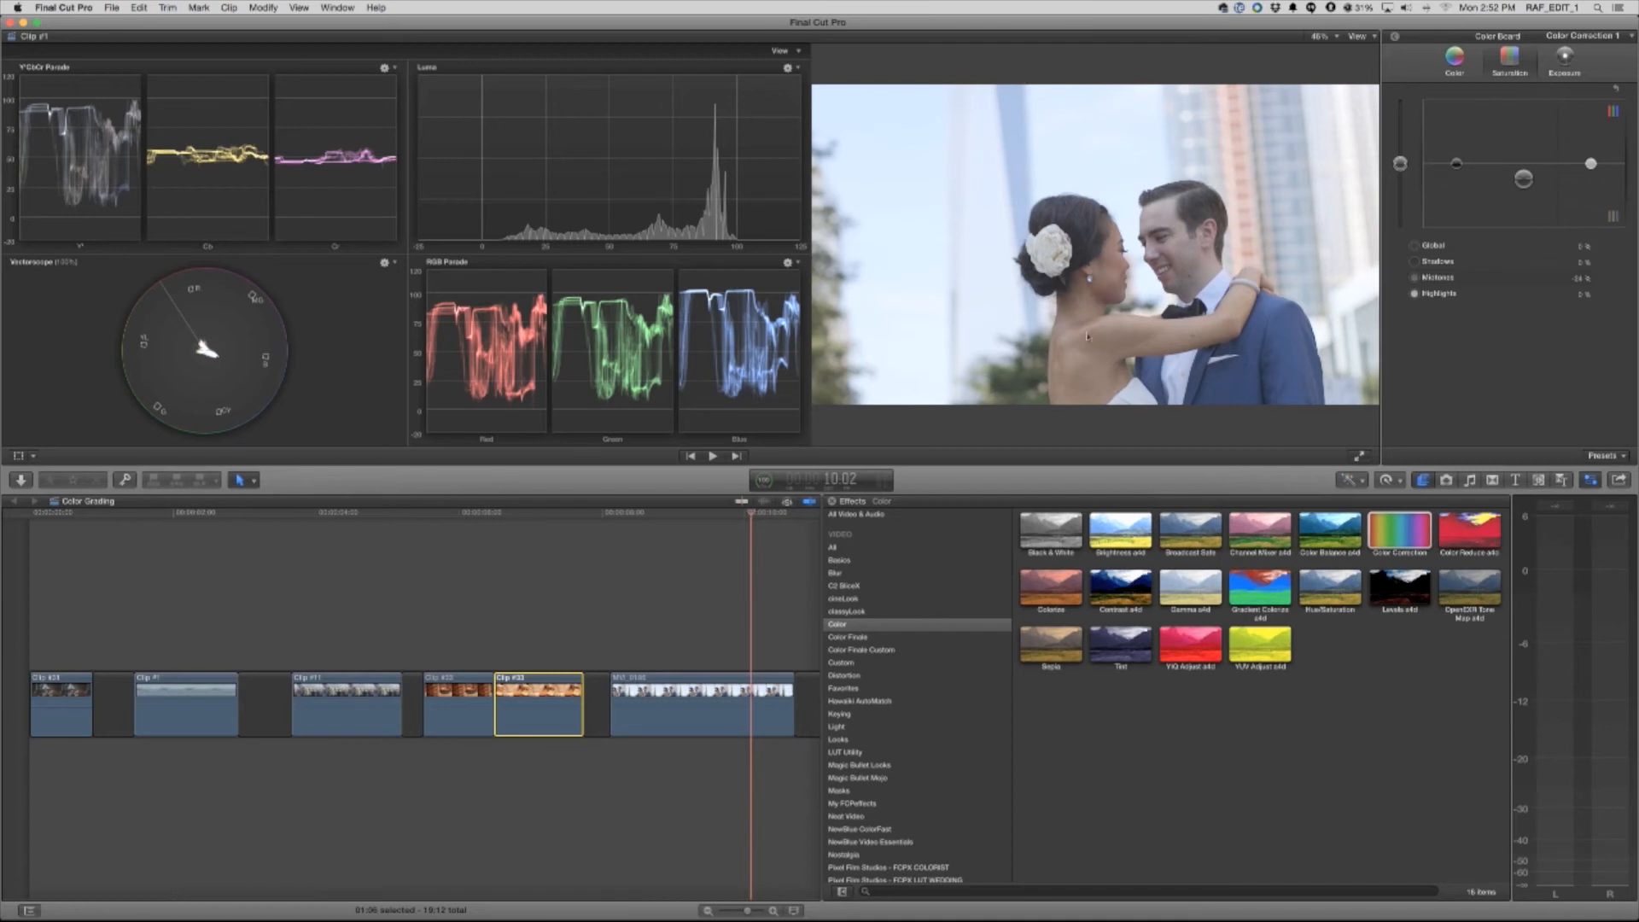
mouse_move(748, 518)
left_mouse_down()
mouse_move(706, 518)
mouse_move(734, 520)
left_mouse_up()
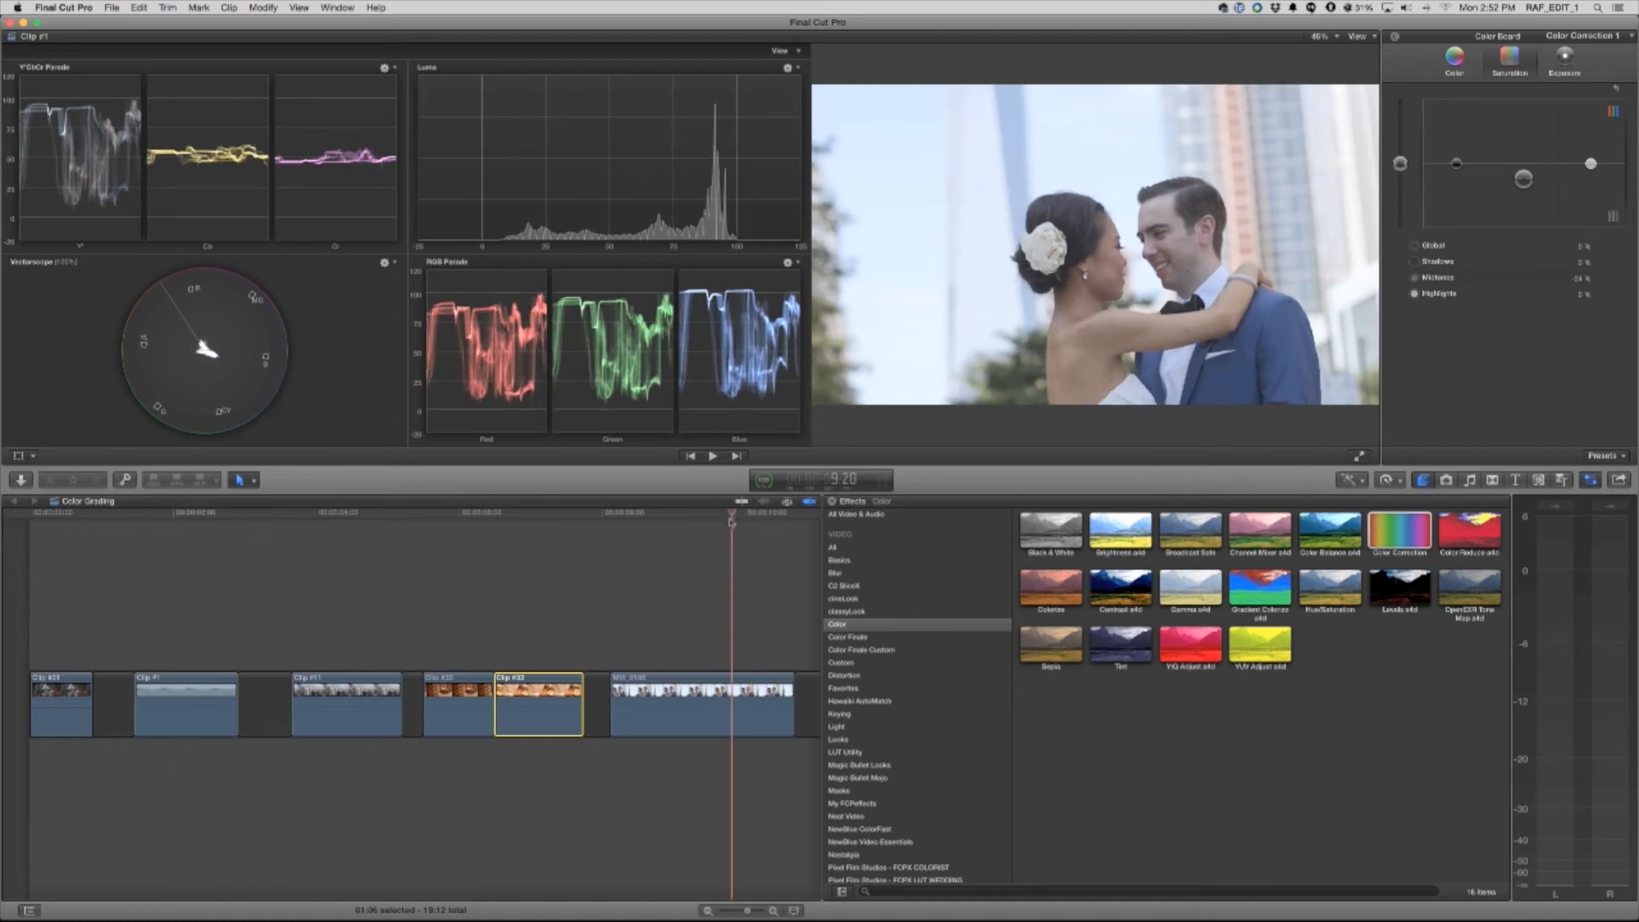
left_click_drag(60, 517, 696, 598)
left_click(712, 717)
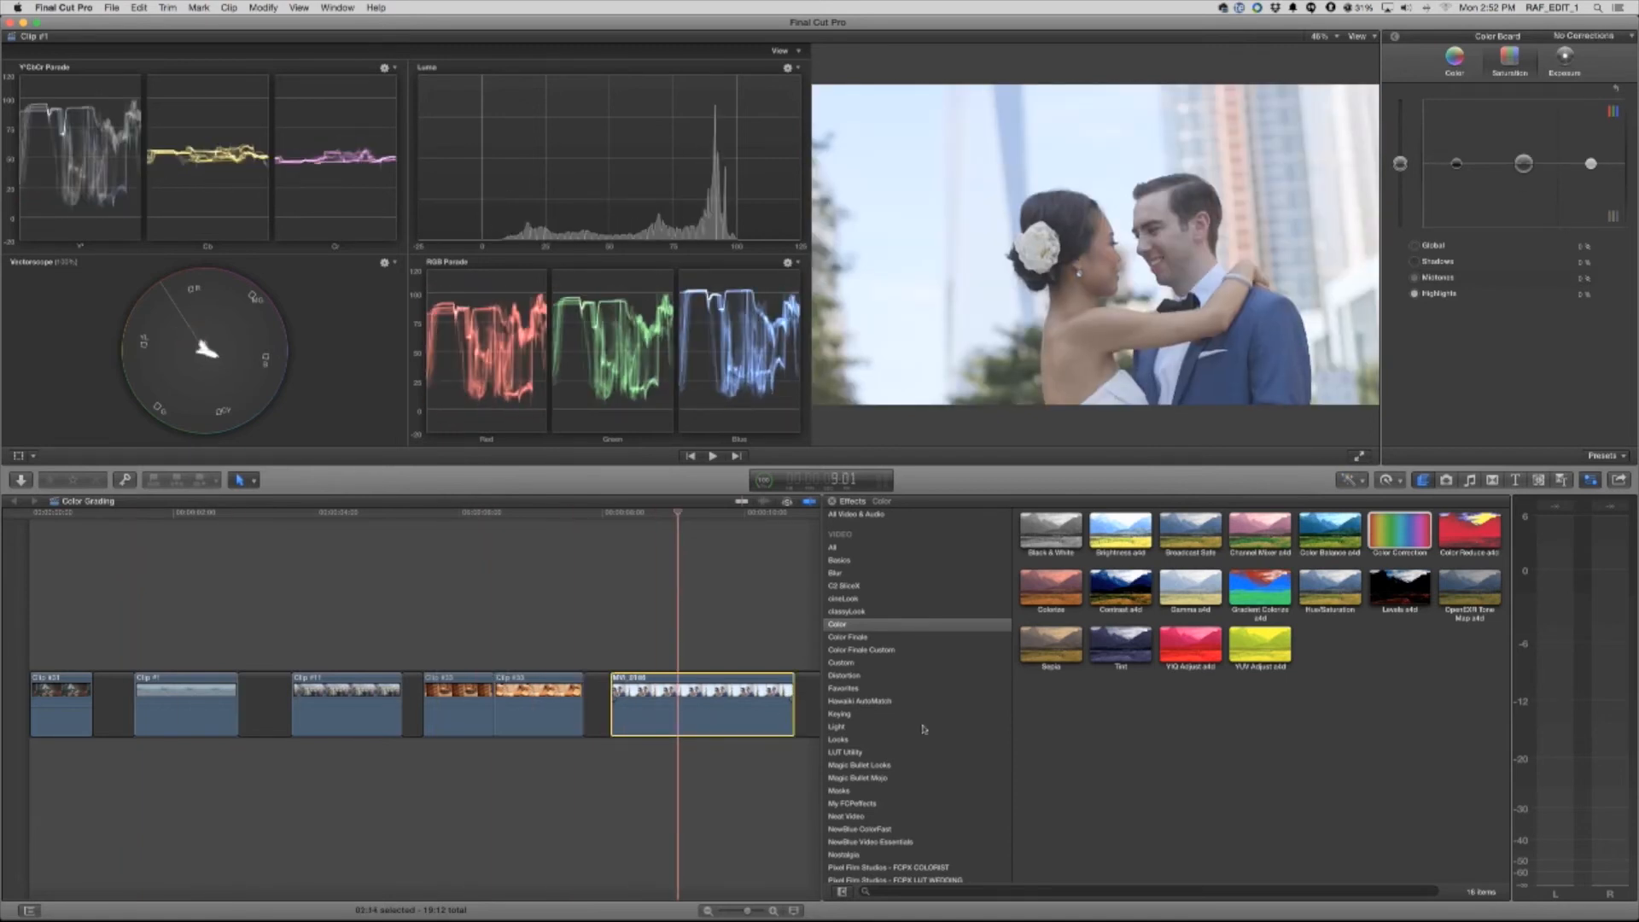
left_click(901, 868)
double_click(1121, 547)
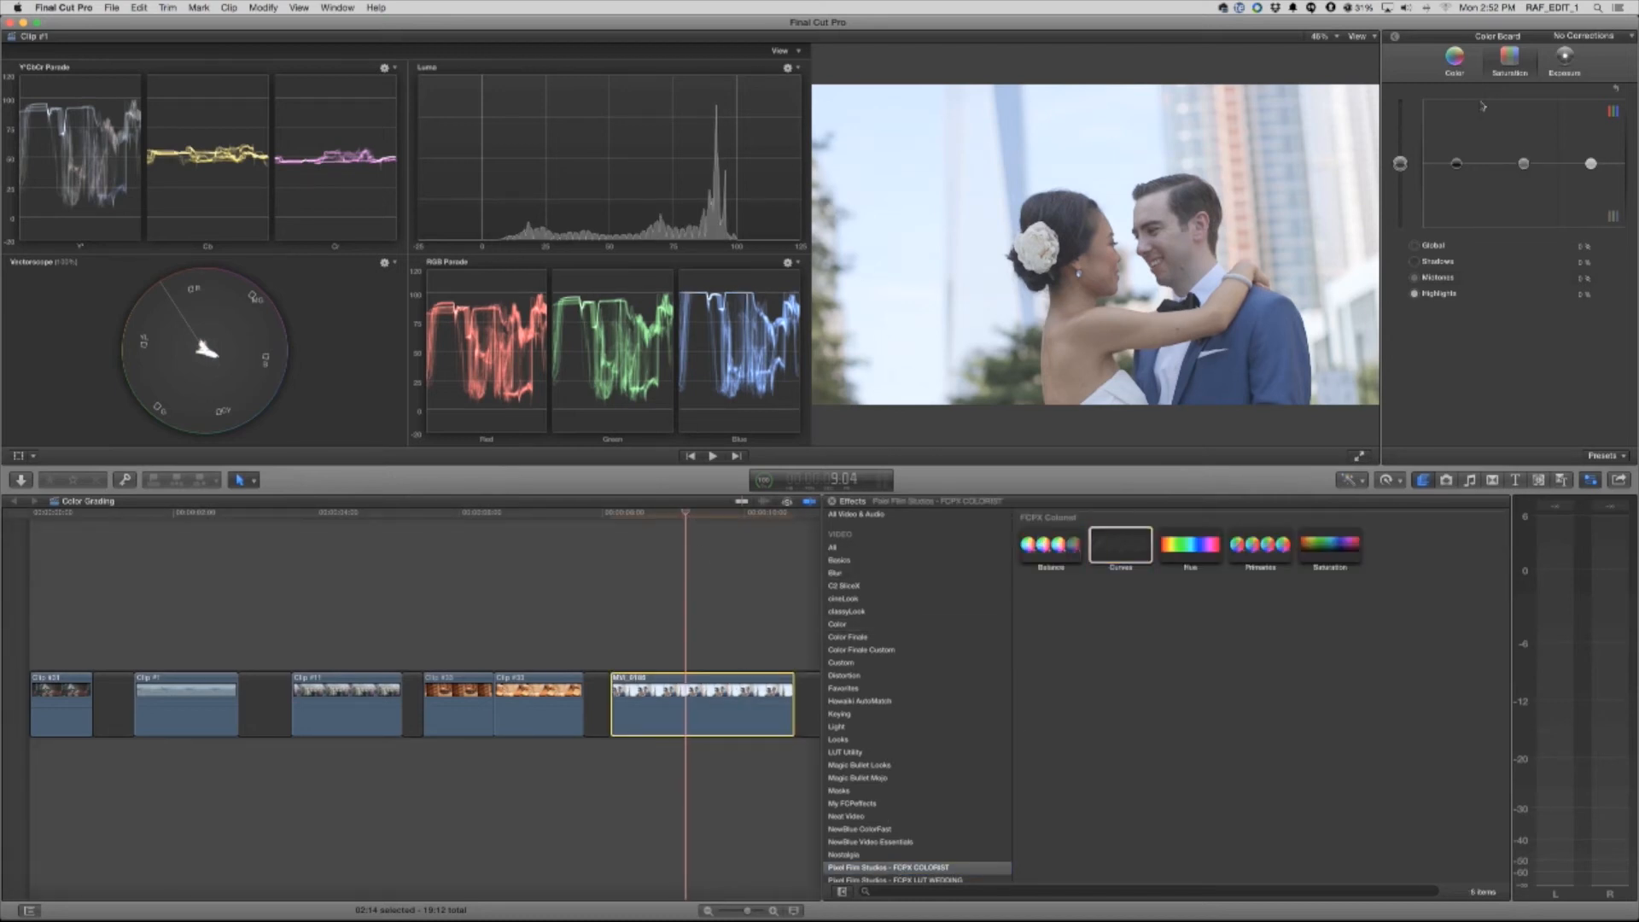
left_click(1395, 37)
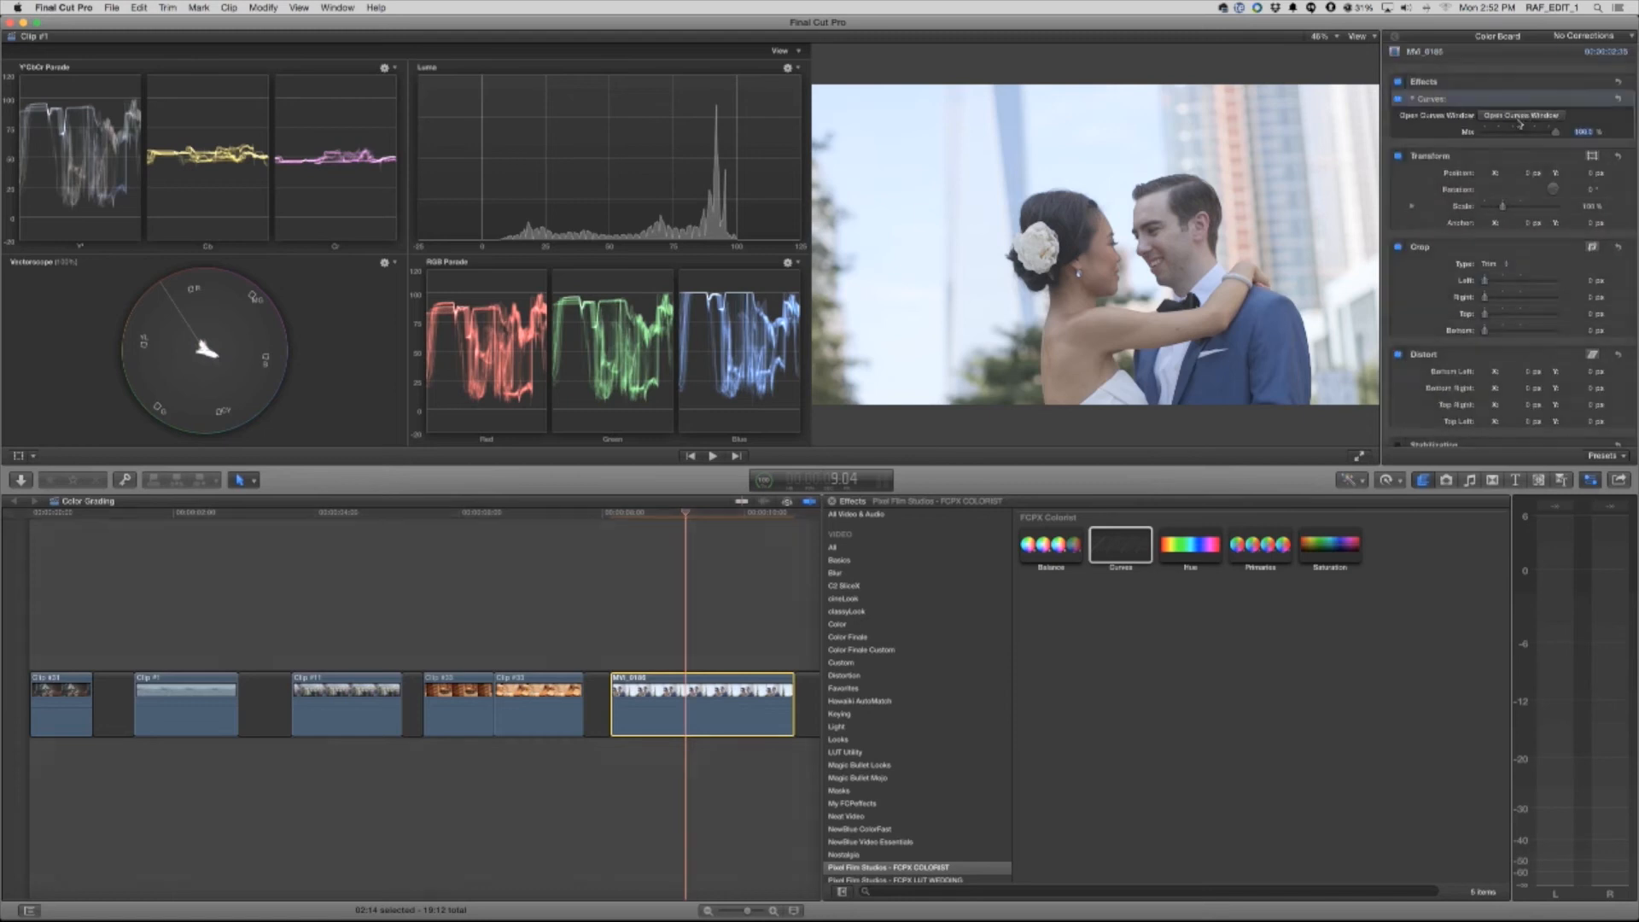
left_click(1518, 118)
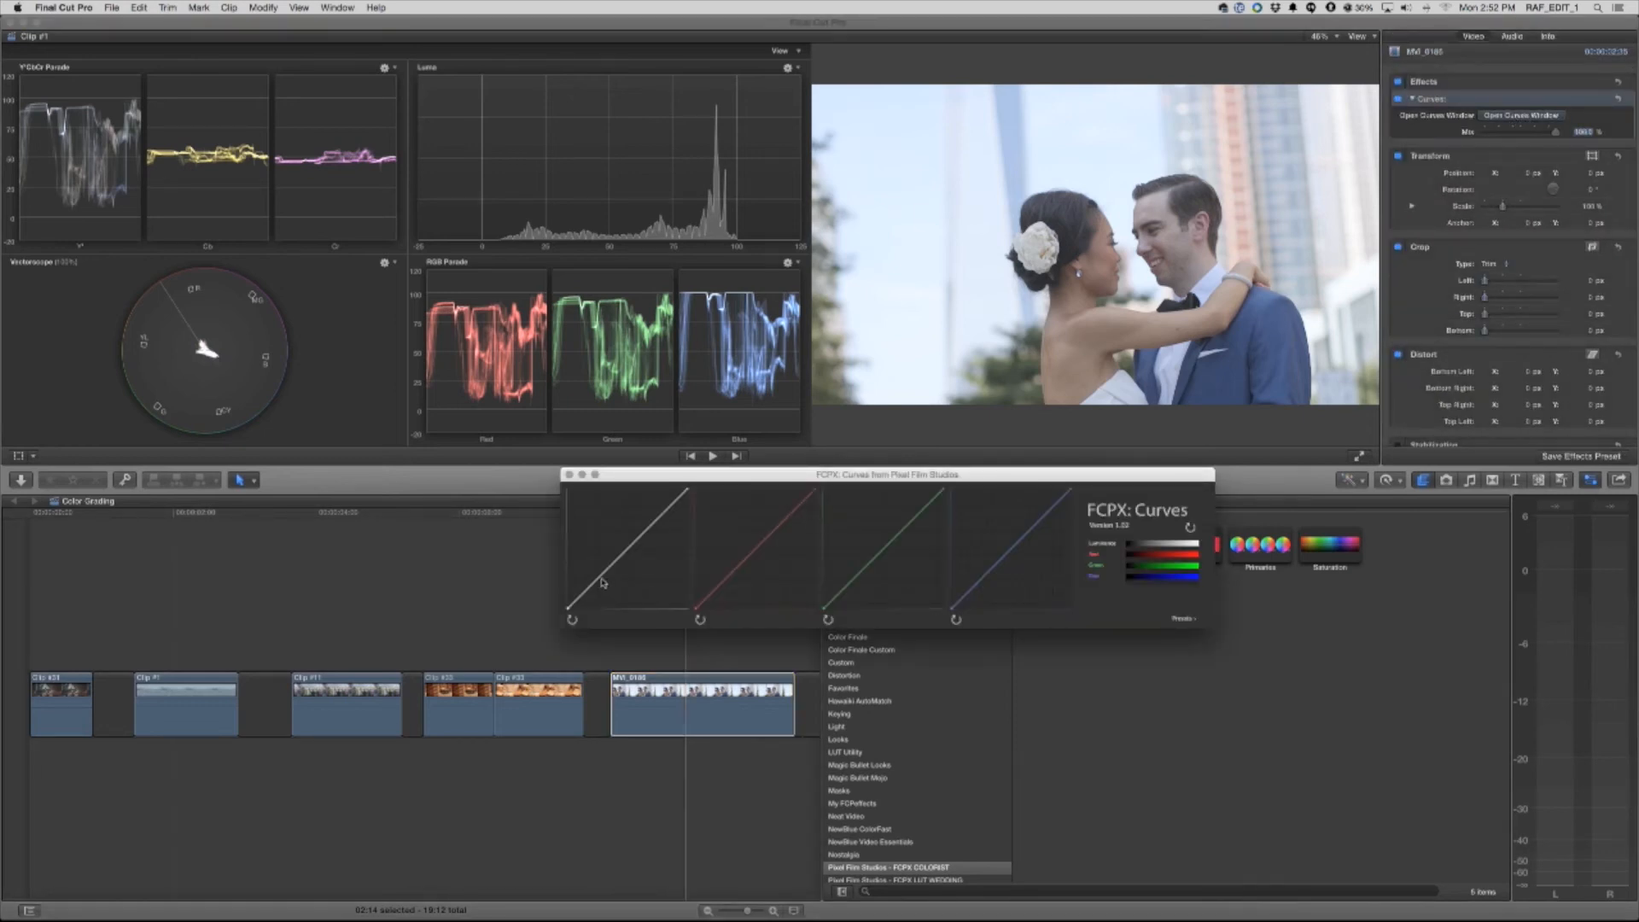
Shape the wedding clip's luminance curve with raised midtones and pulled-down highlights, keeping the shadows natural, and close the Curves window
left_click_drag(596, 582, 680, 504)
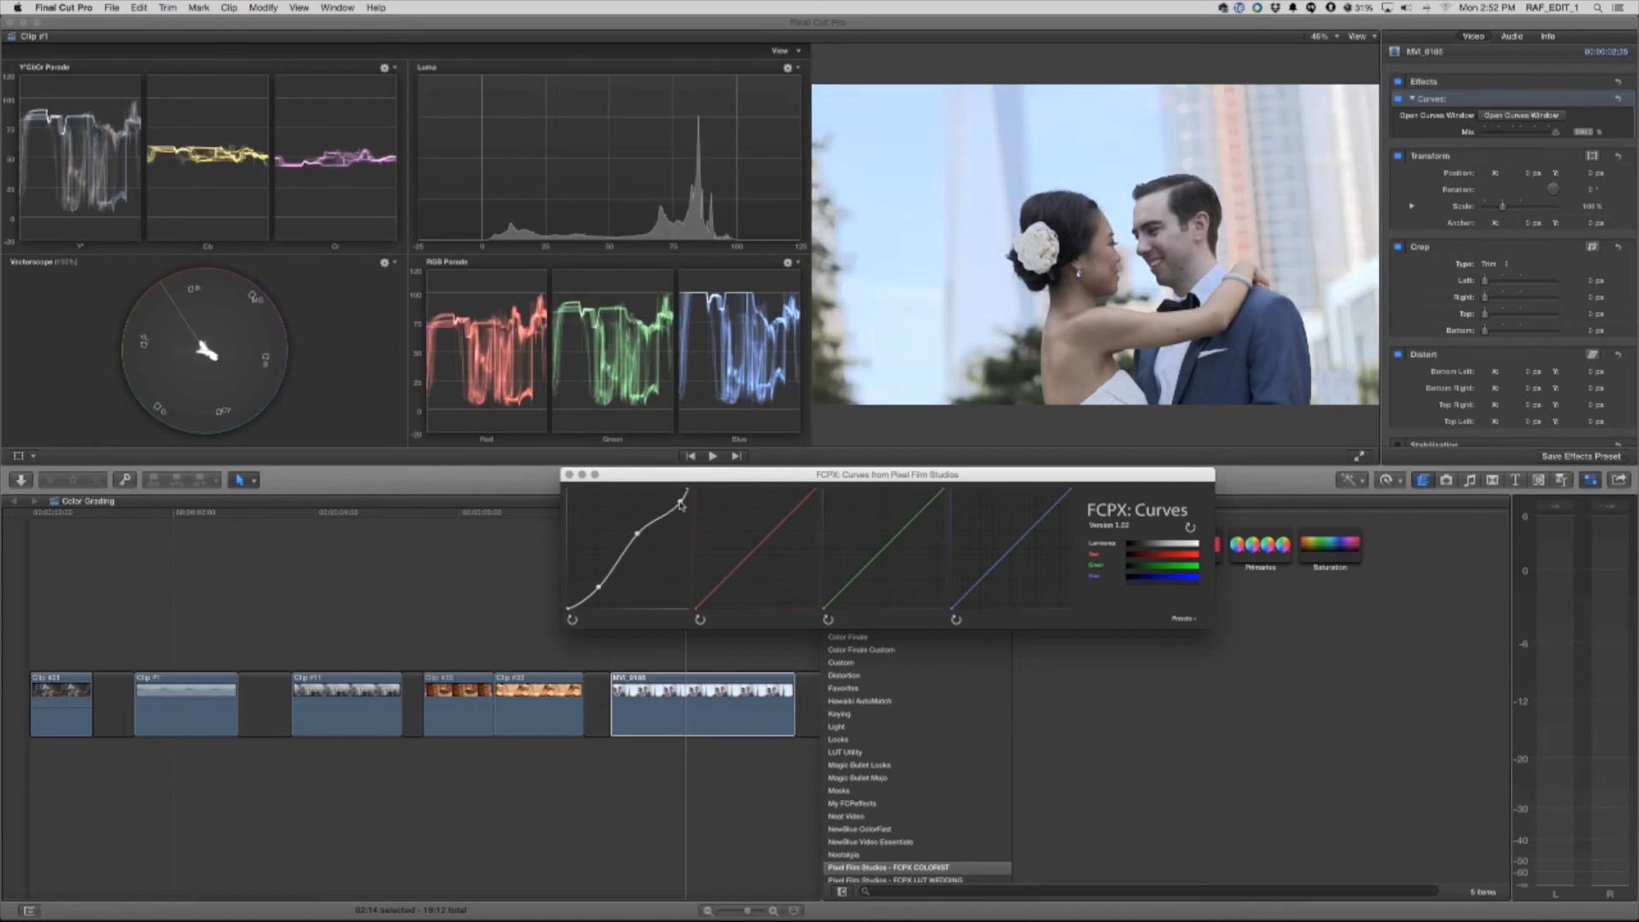
left_click_drag(639, 537, 599, 588)
left_click(619, 555)
left_click_drag(598, 580, 598, 579)
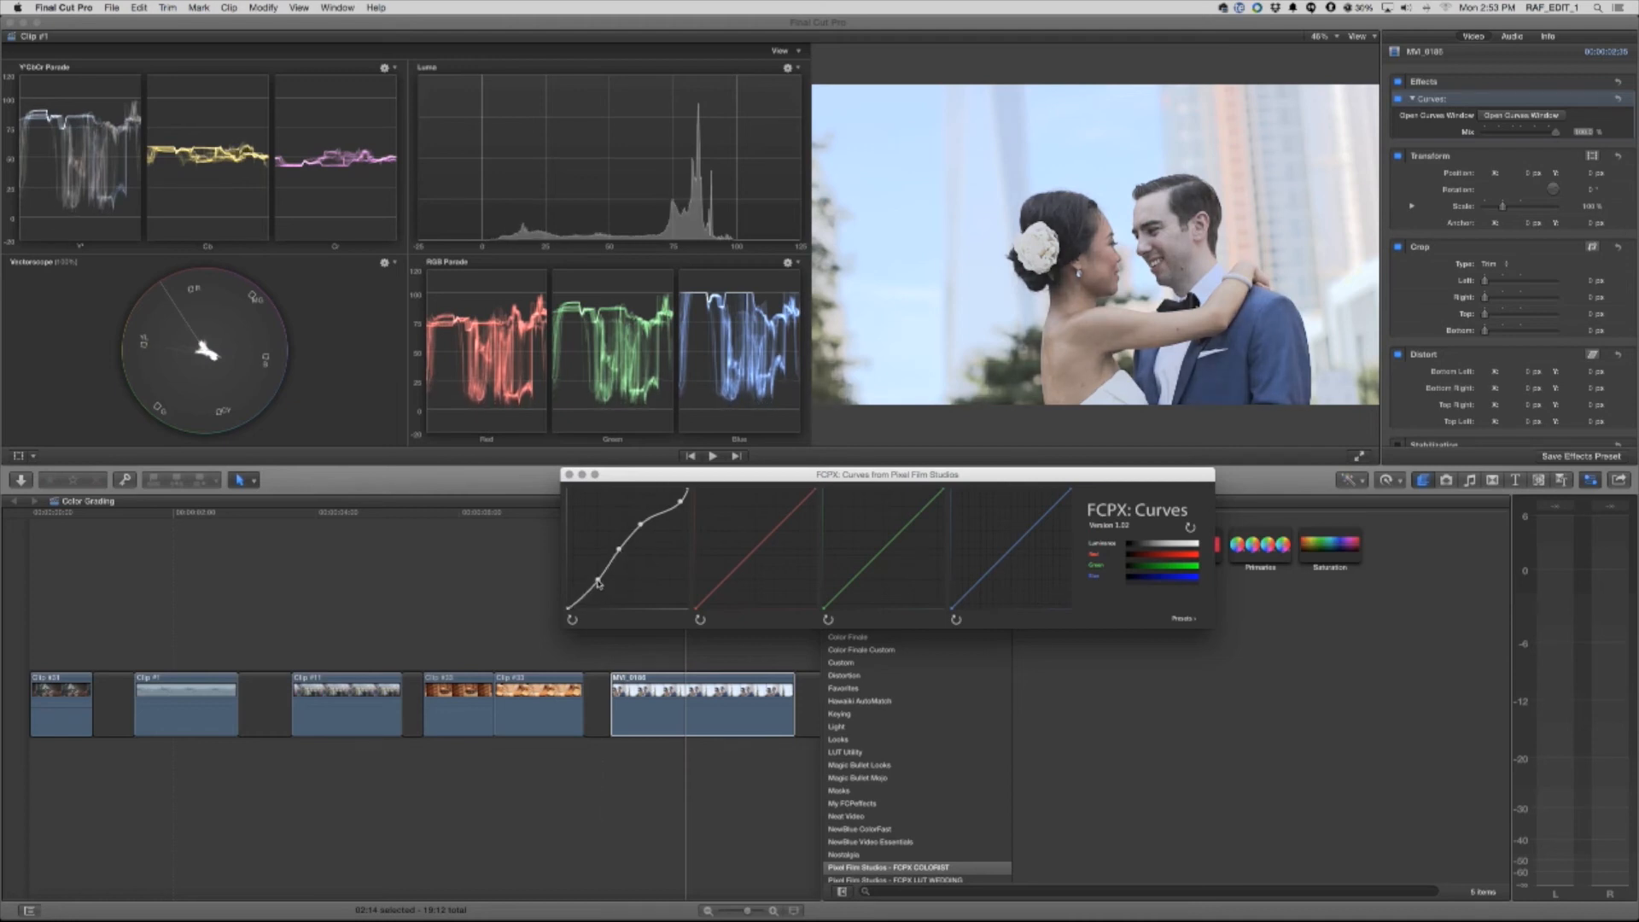
left_click(570, 474)
Toggle the Curves effect off and on to compare the wedding clip before and after grading
left_click(1398, 100)
left_click(1399, 100)
left_click(1398, 99)
left_click(1398, 100)
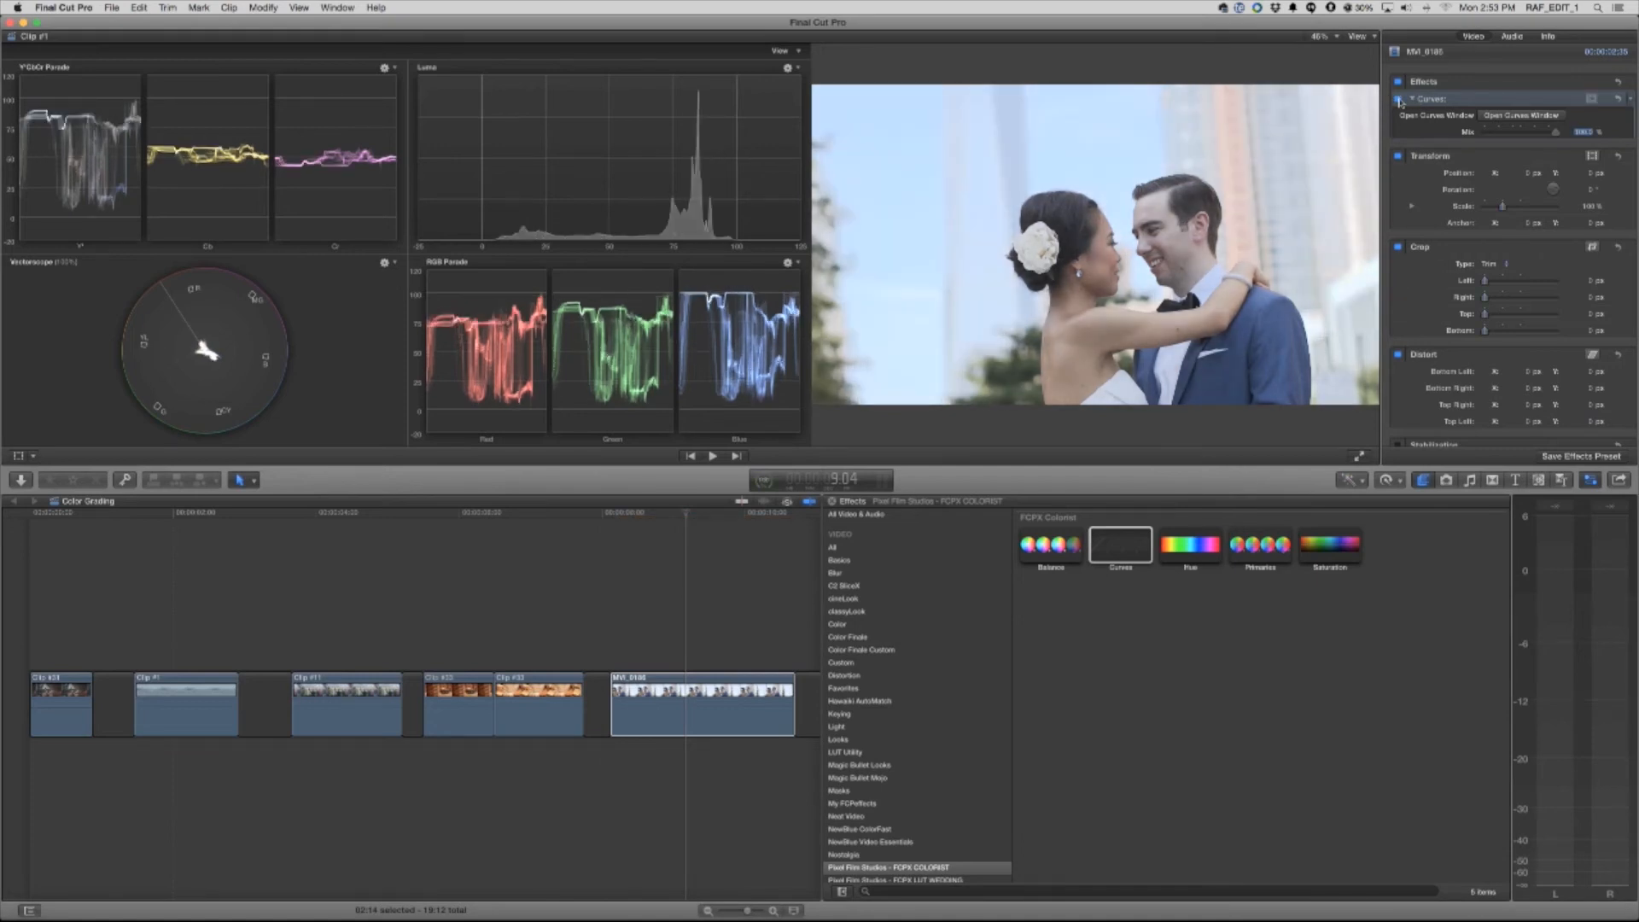
left_click(1398, 100)
left_click(1399, 99)
left_click(1398, 100)
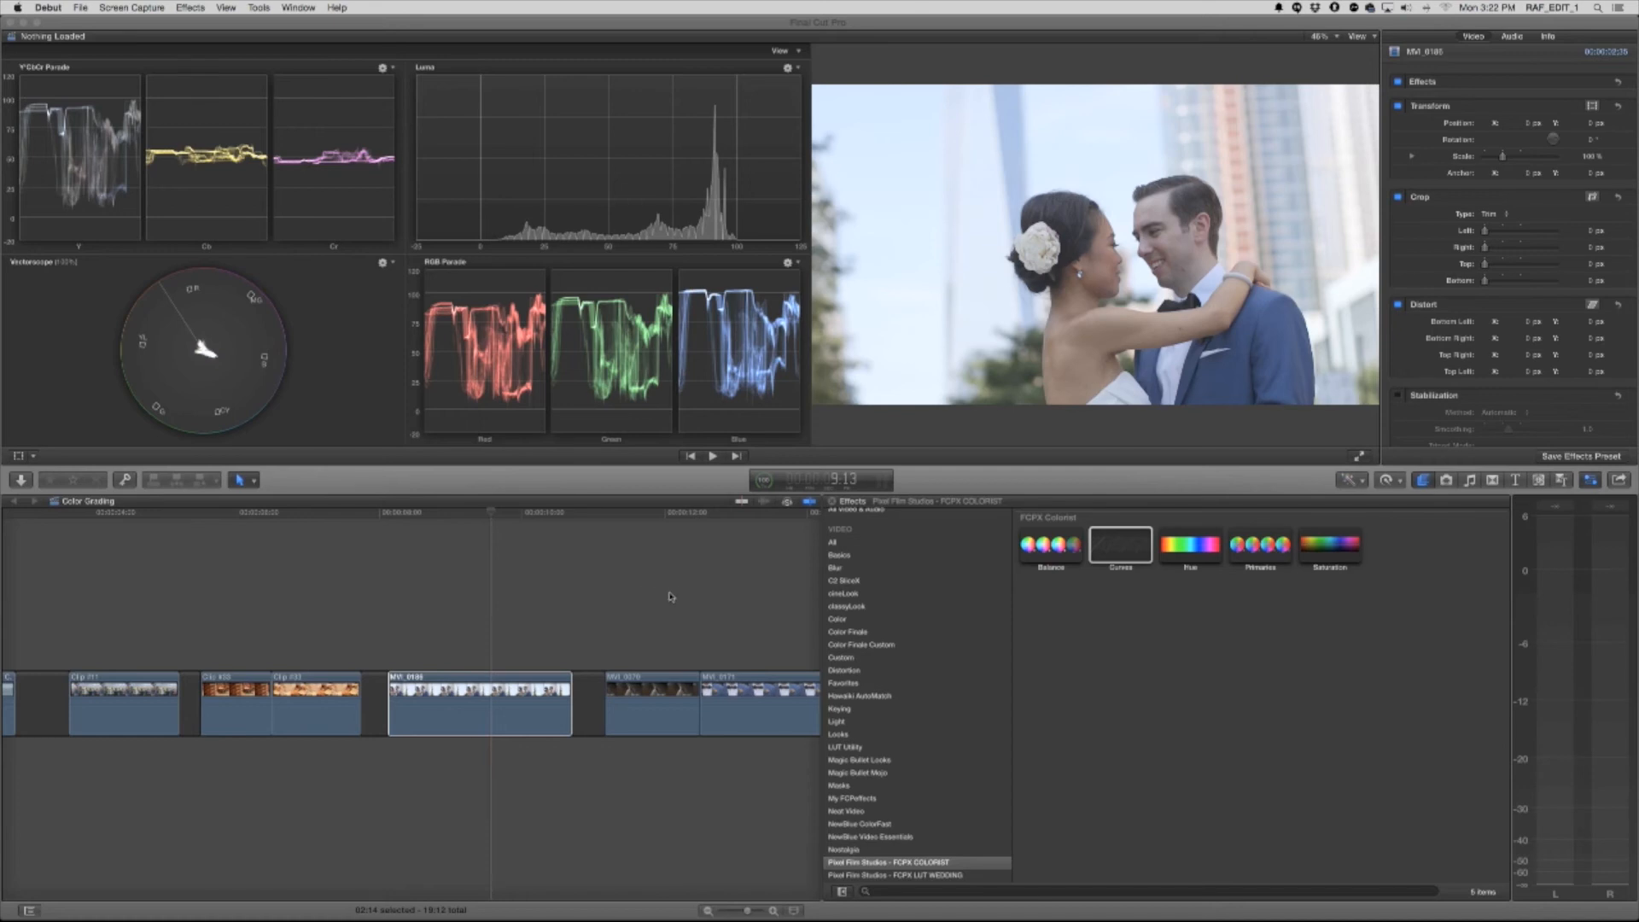
Add the FCPX LUT Wedding effect to the wedding couple clip and load the PFS Wedding Contemporary LUT
left_click(939, 879)
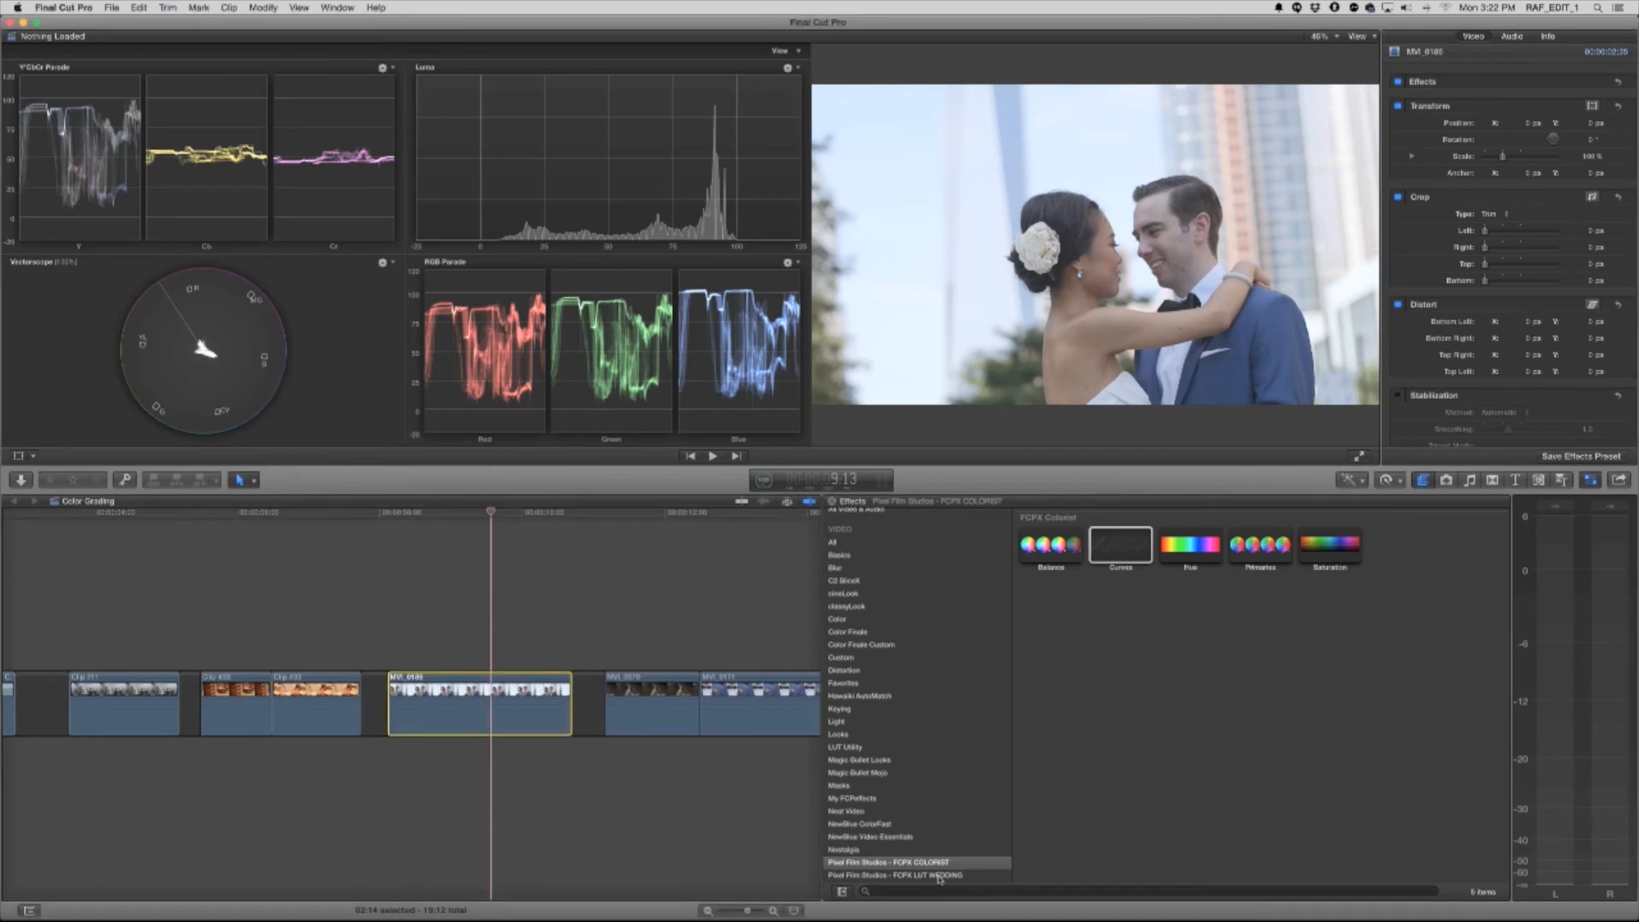
left_click(939, 876)
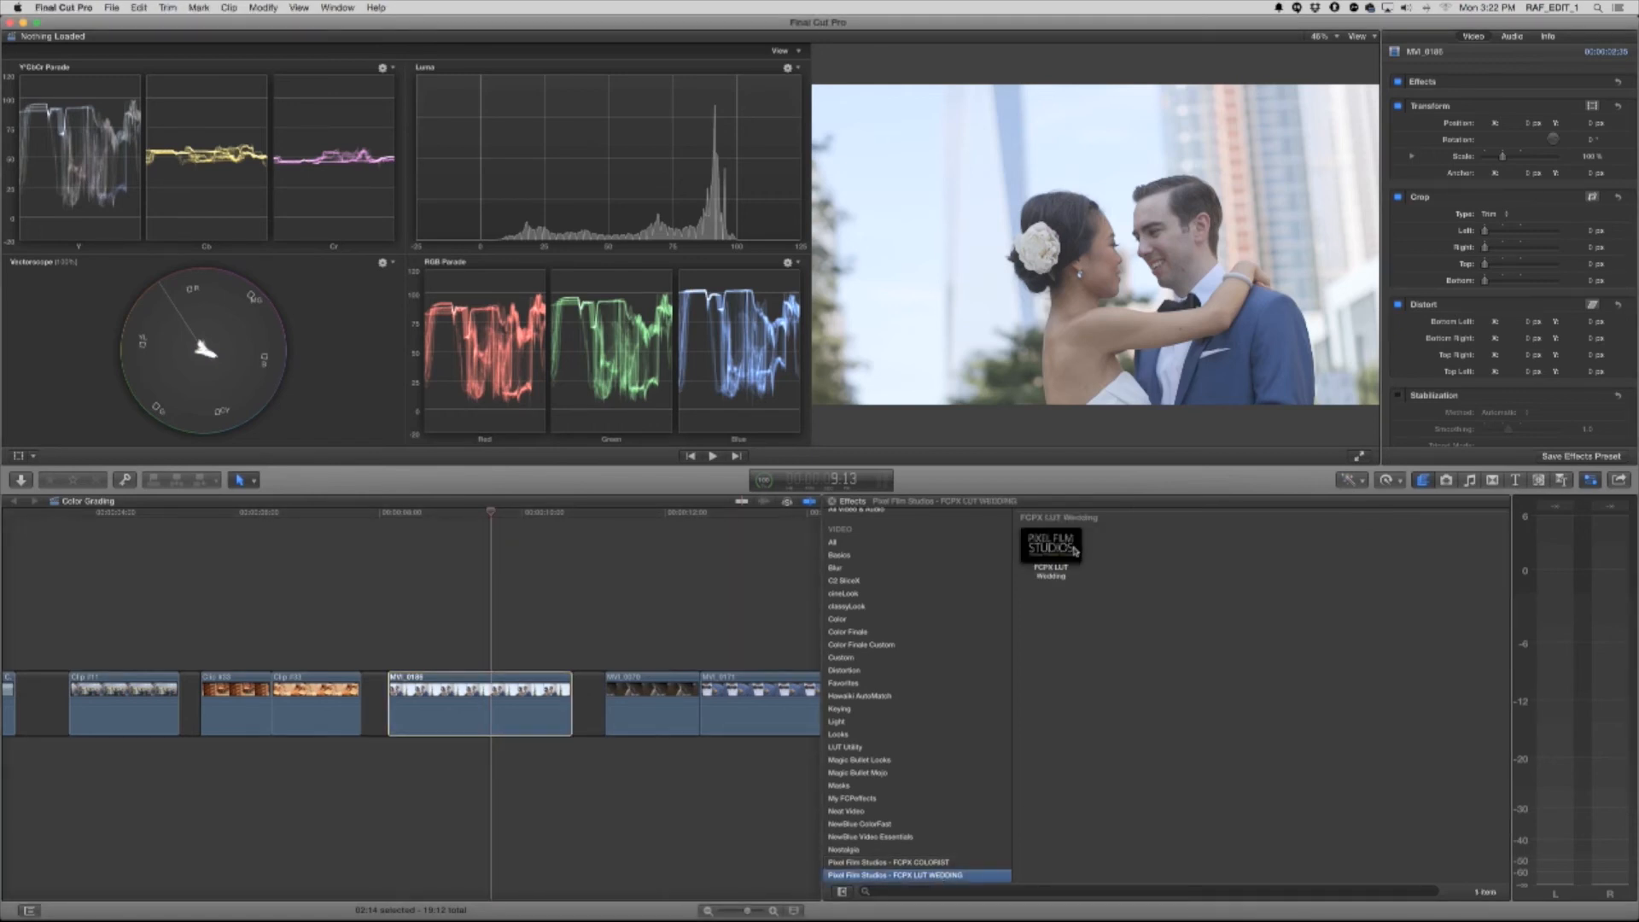
left_click_drag(1051, 545, 506, 714)
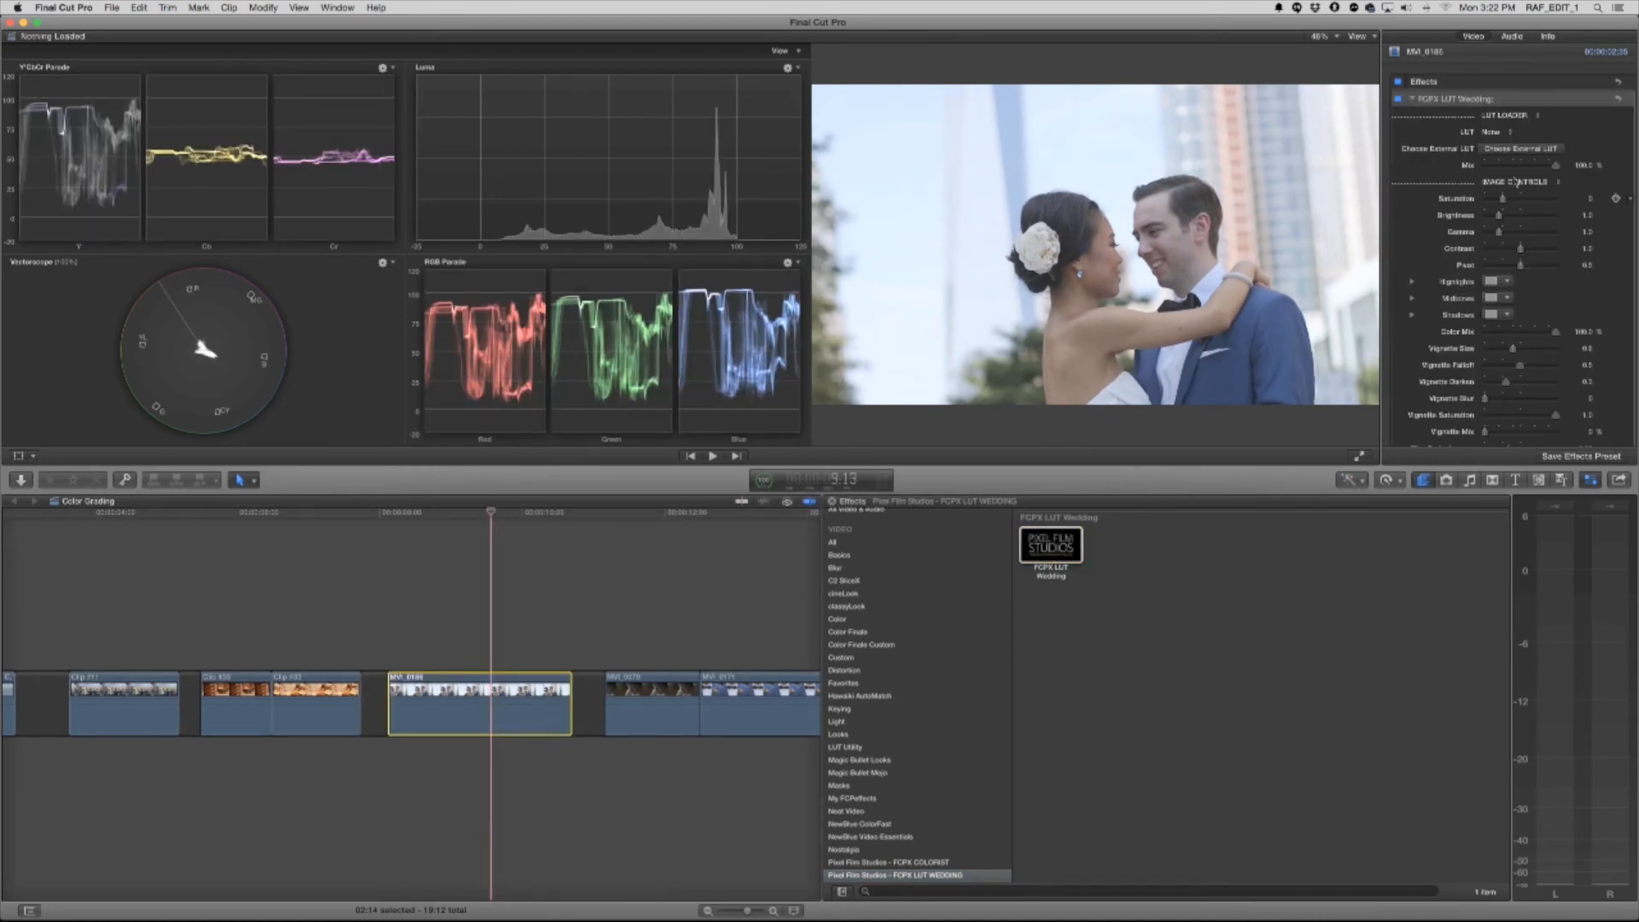
left_click(1494, 133)
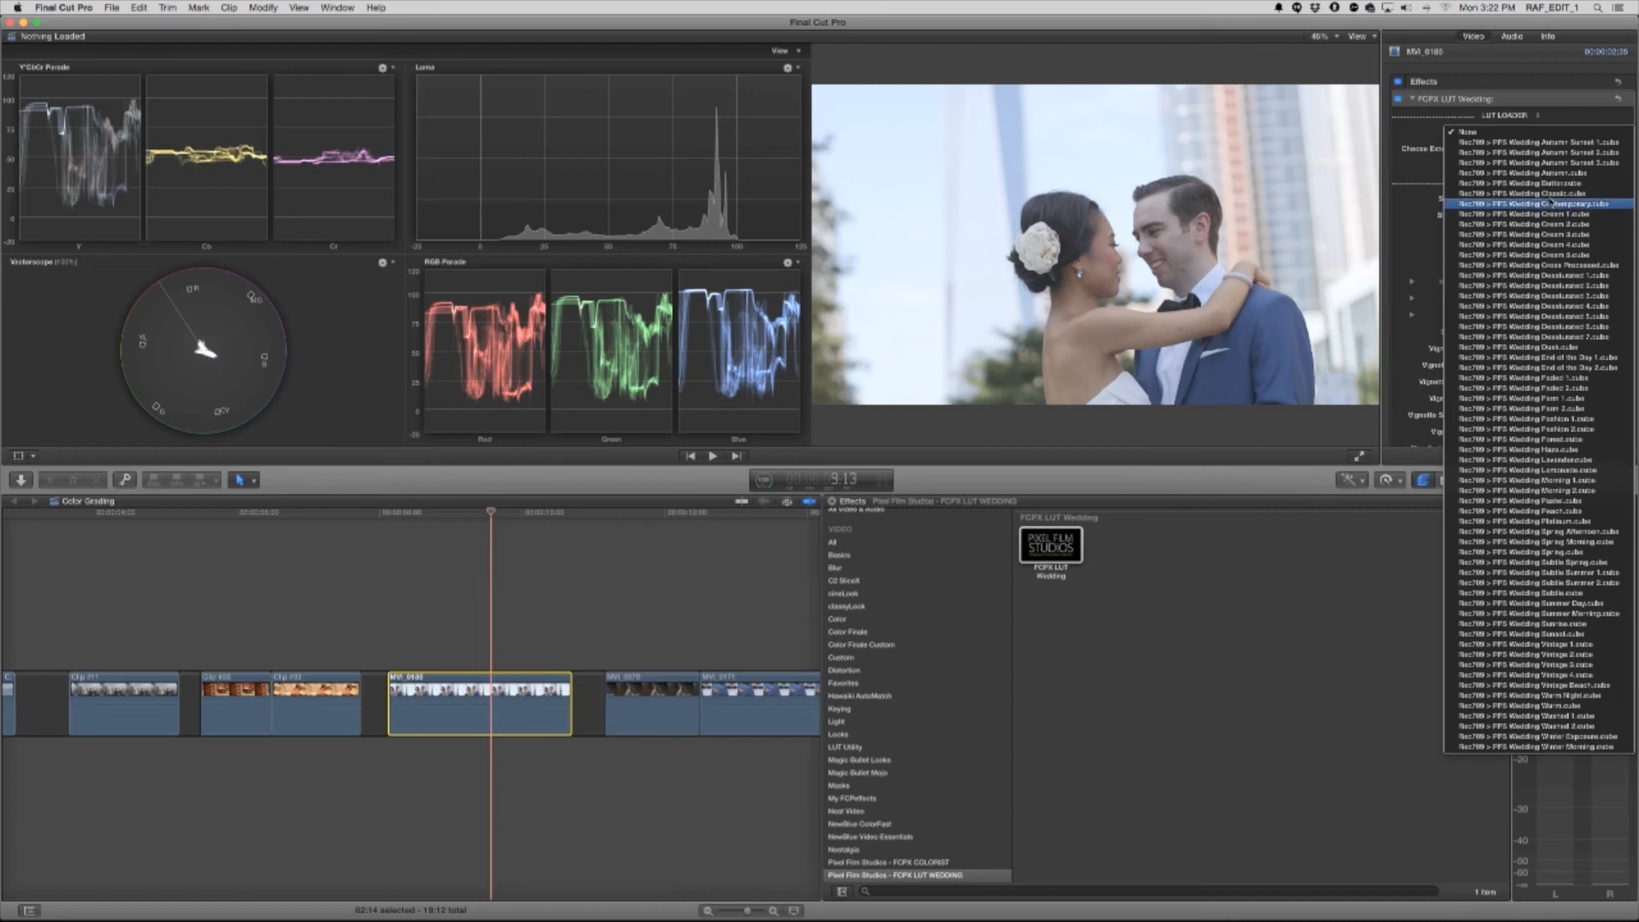
left_click(1555, 205)
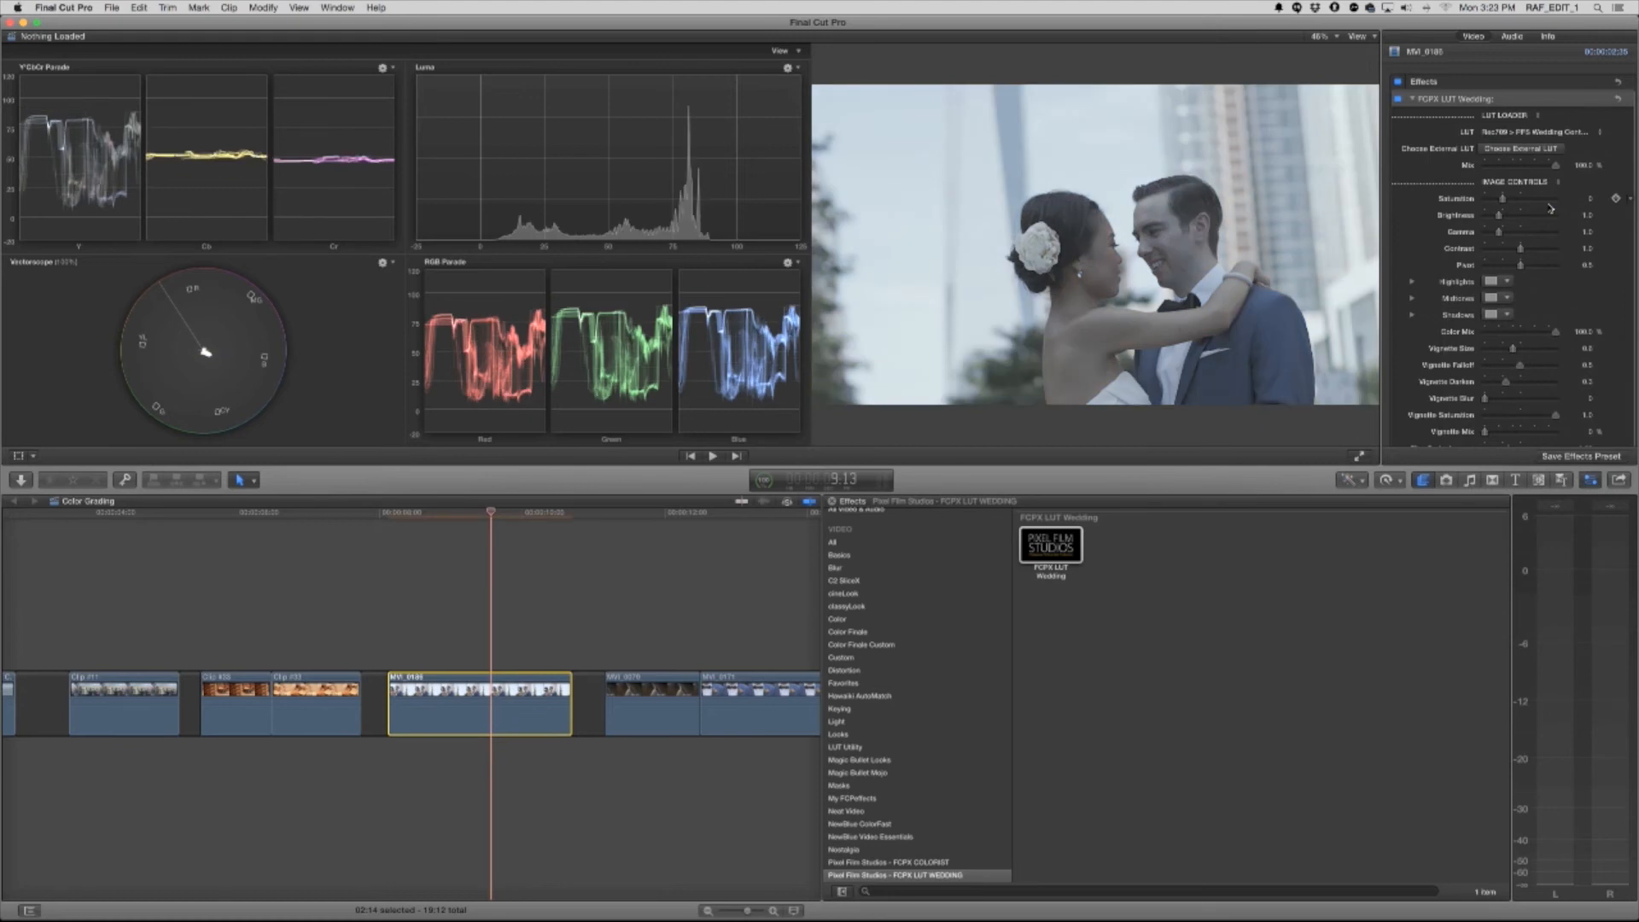
Try the Cream 3 and Faded 1 LUTs on the couple clip, raising saturation and contrast and slightly lowering brightness and gamma
left_click(1536, 132)
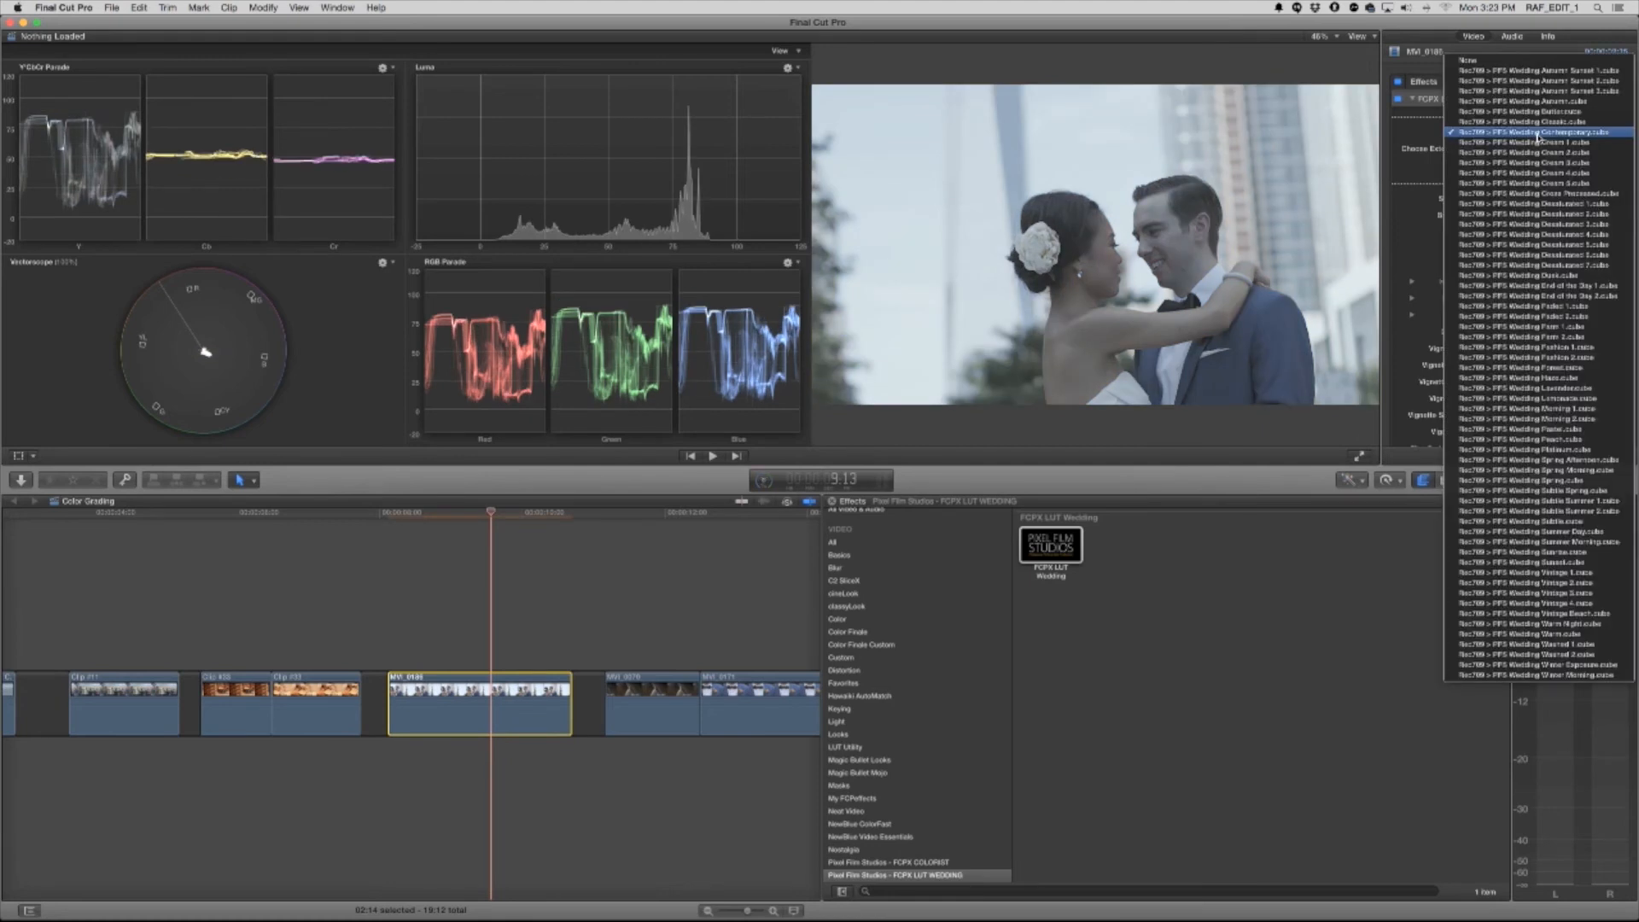
left_click(1535, 162)
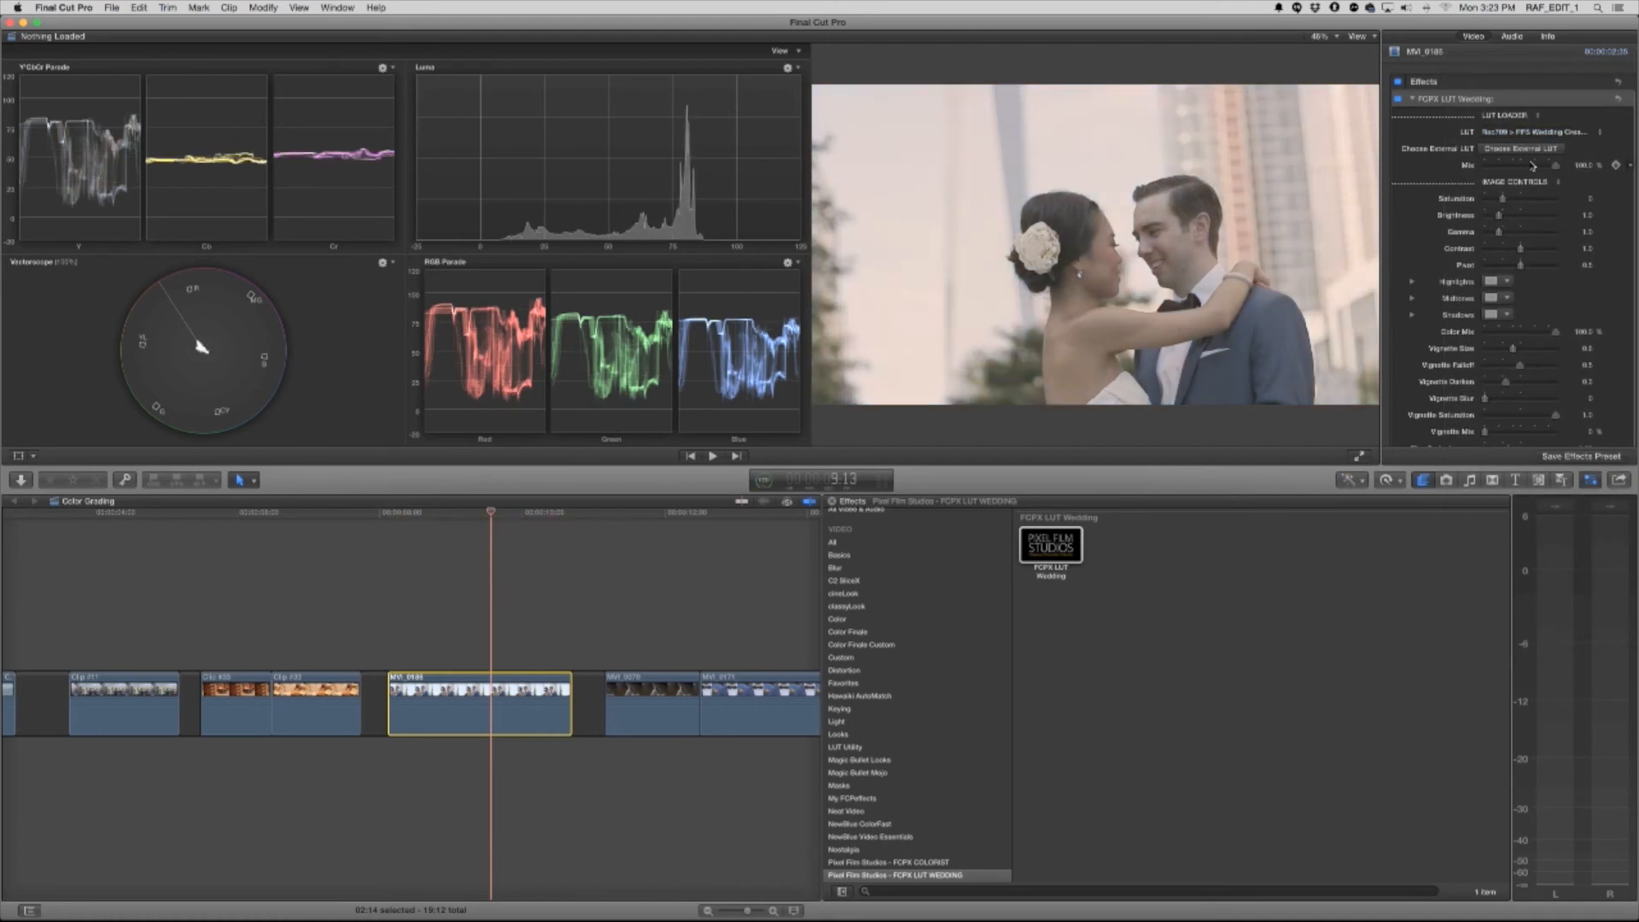
left_click(1537, 132)
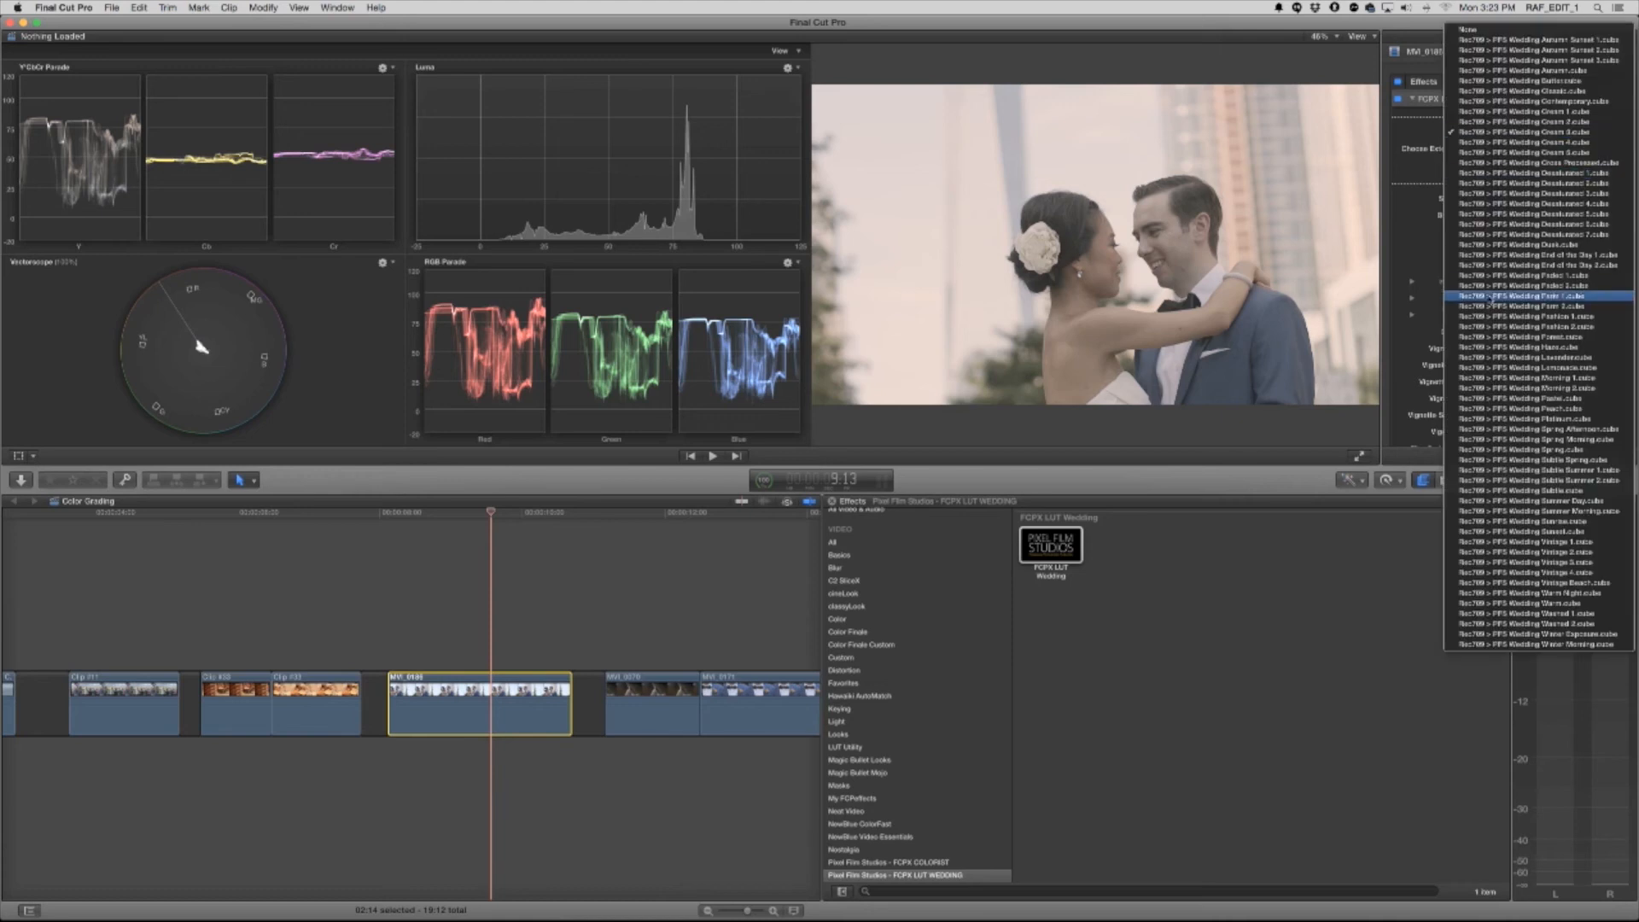
left_click(1519, 275)
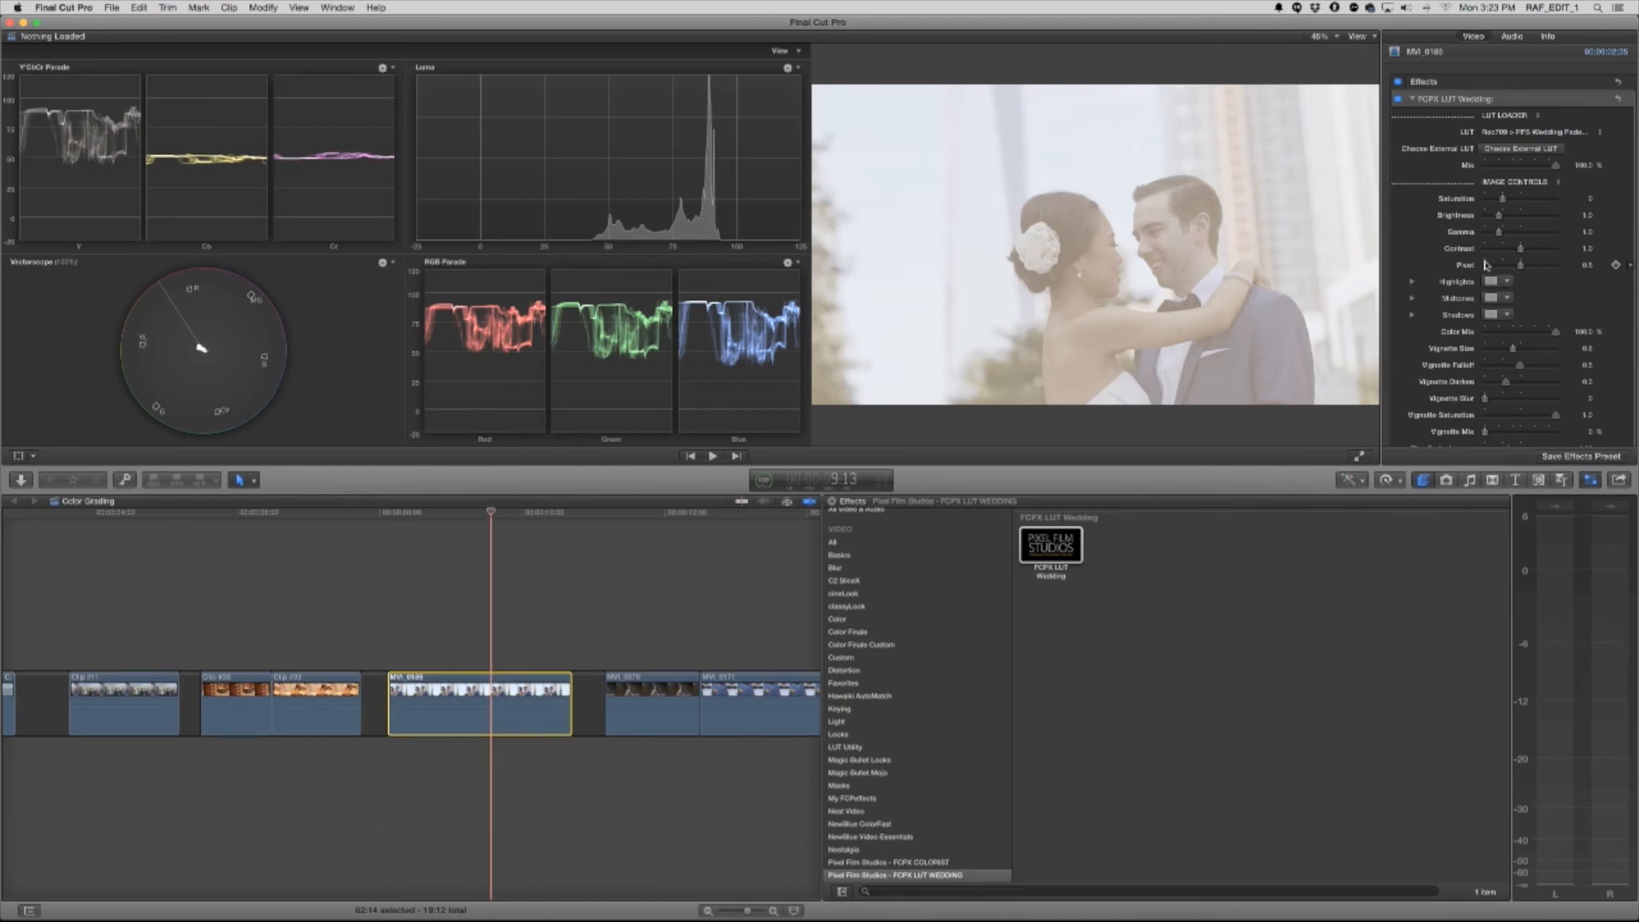
left_click_drag(1521, 248, 1498, 218)
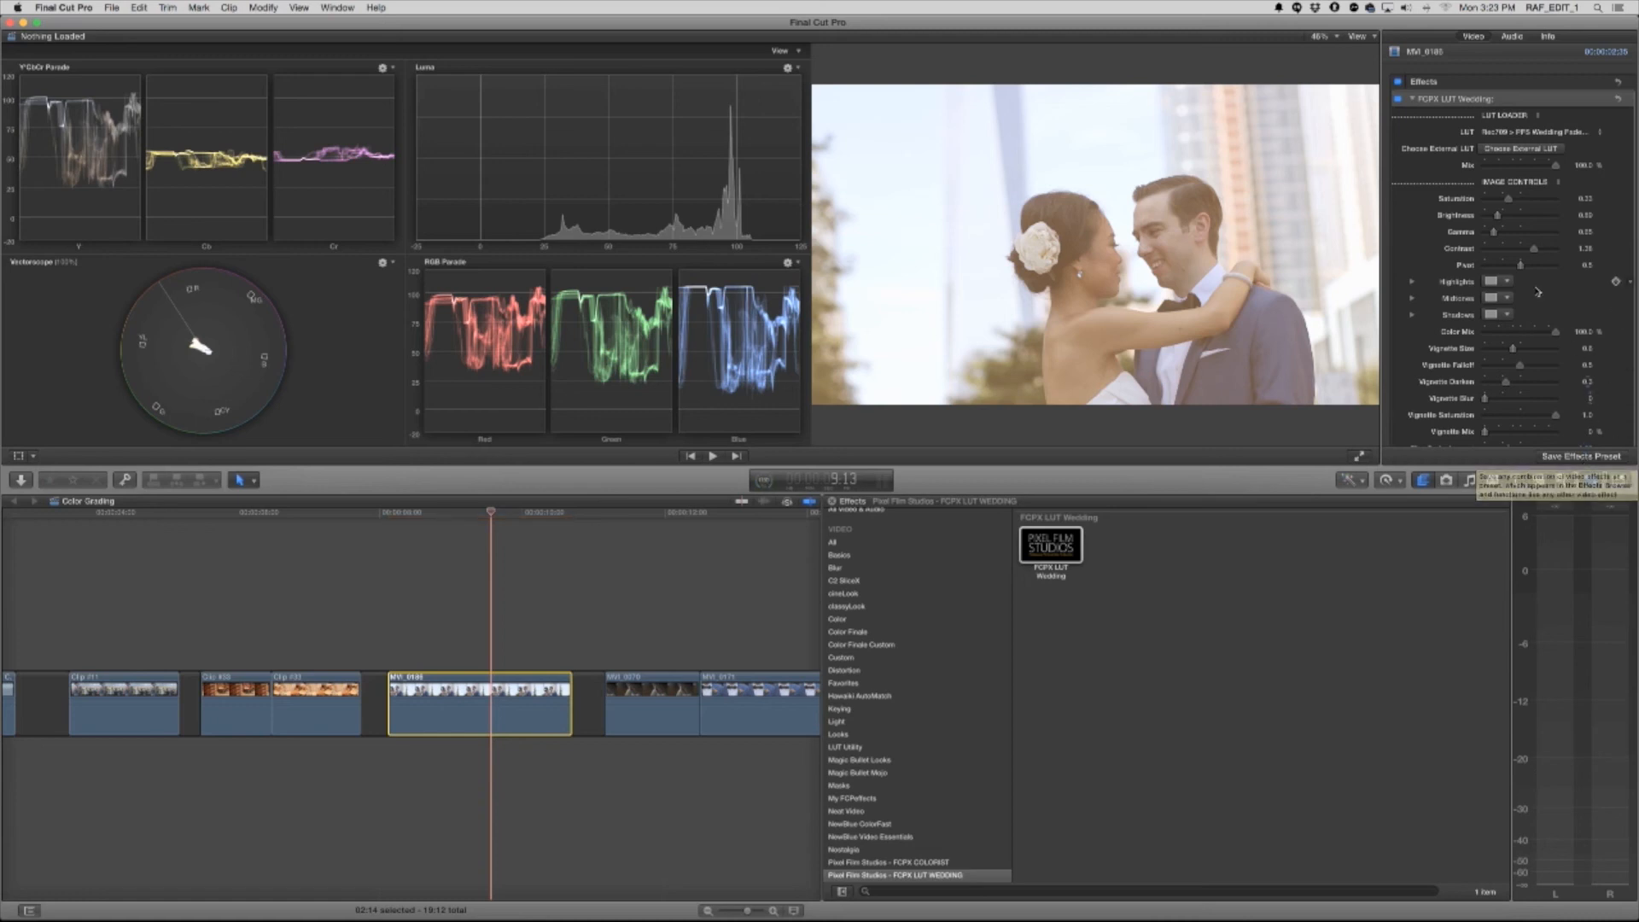
Preview further wedding LUTs, including Vintage 3, Warm and Washed 2, on the couple clip and remove the FCPX LUT Wedding effect
left_click(1511, 134)
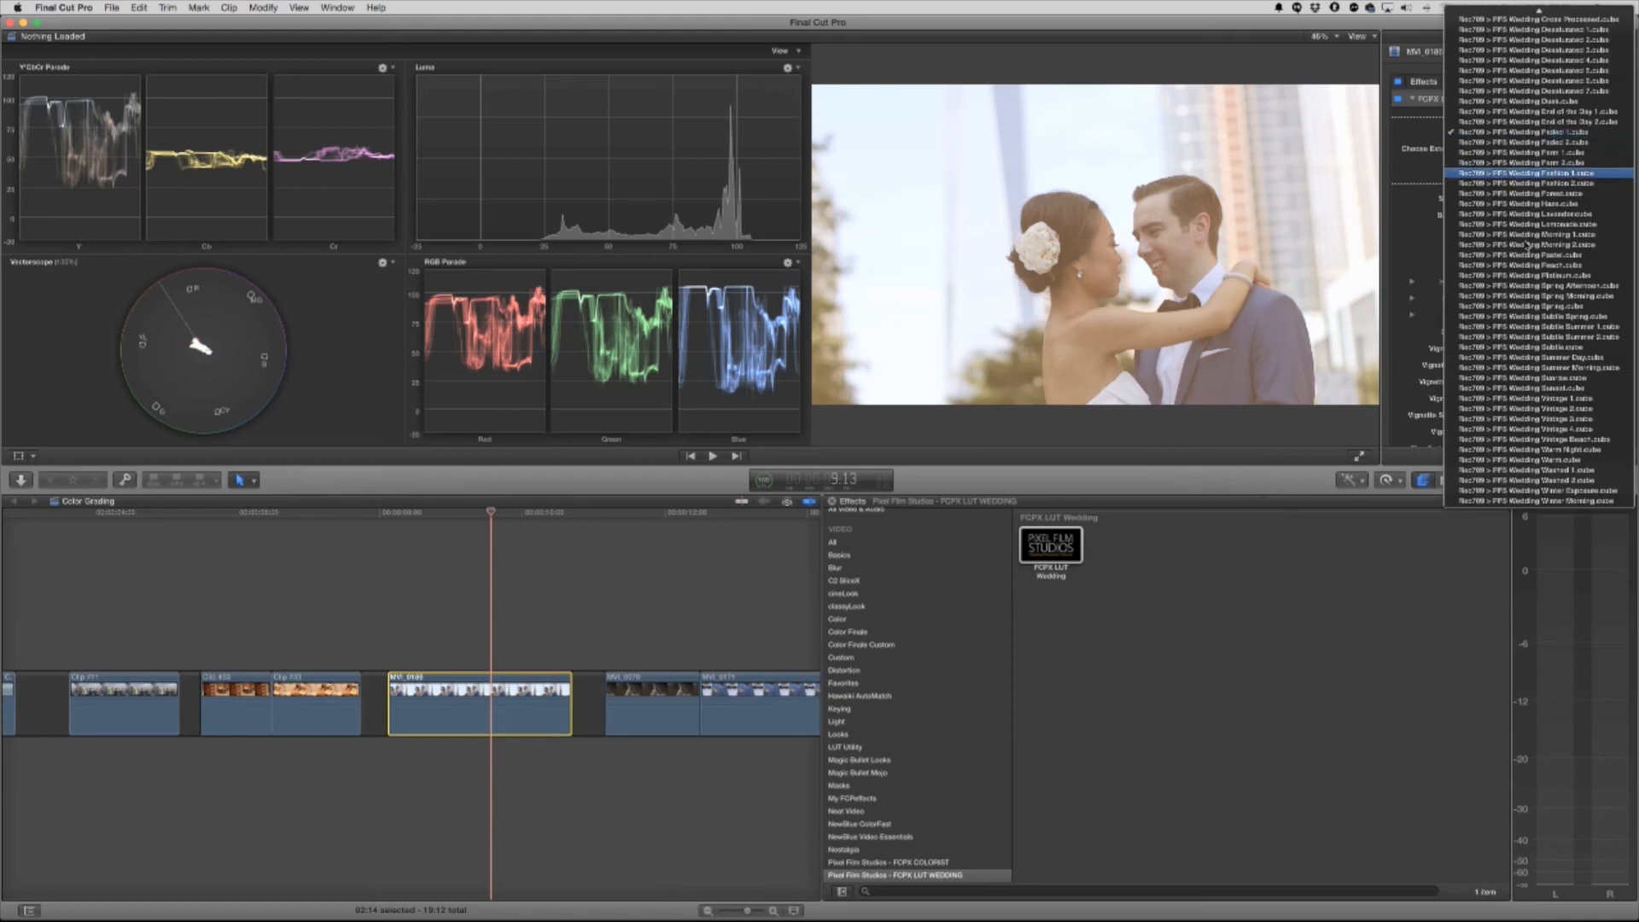
left_click(1540, 416)
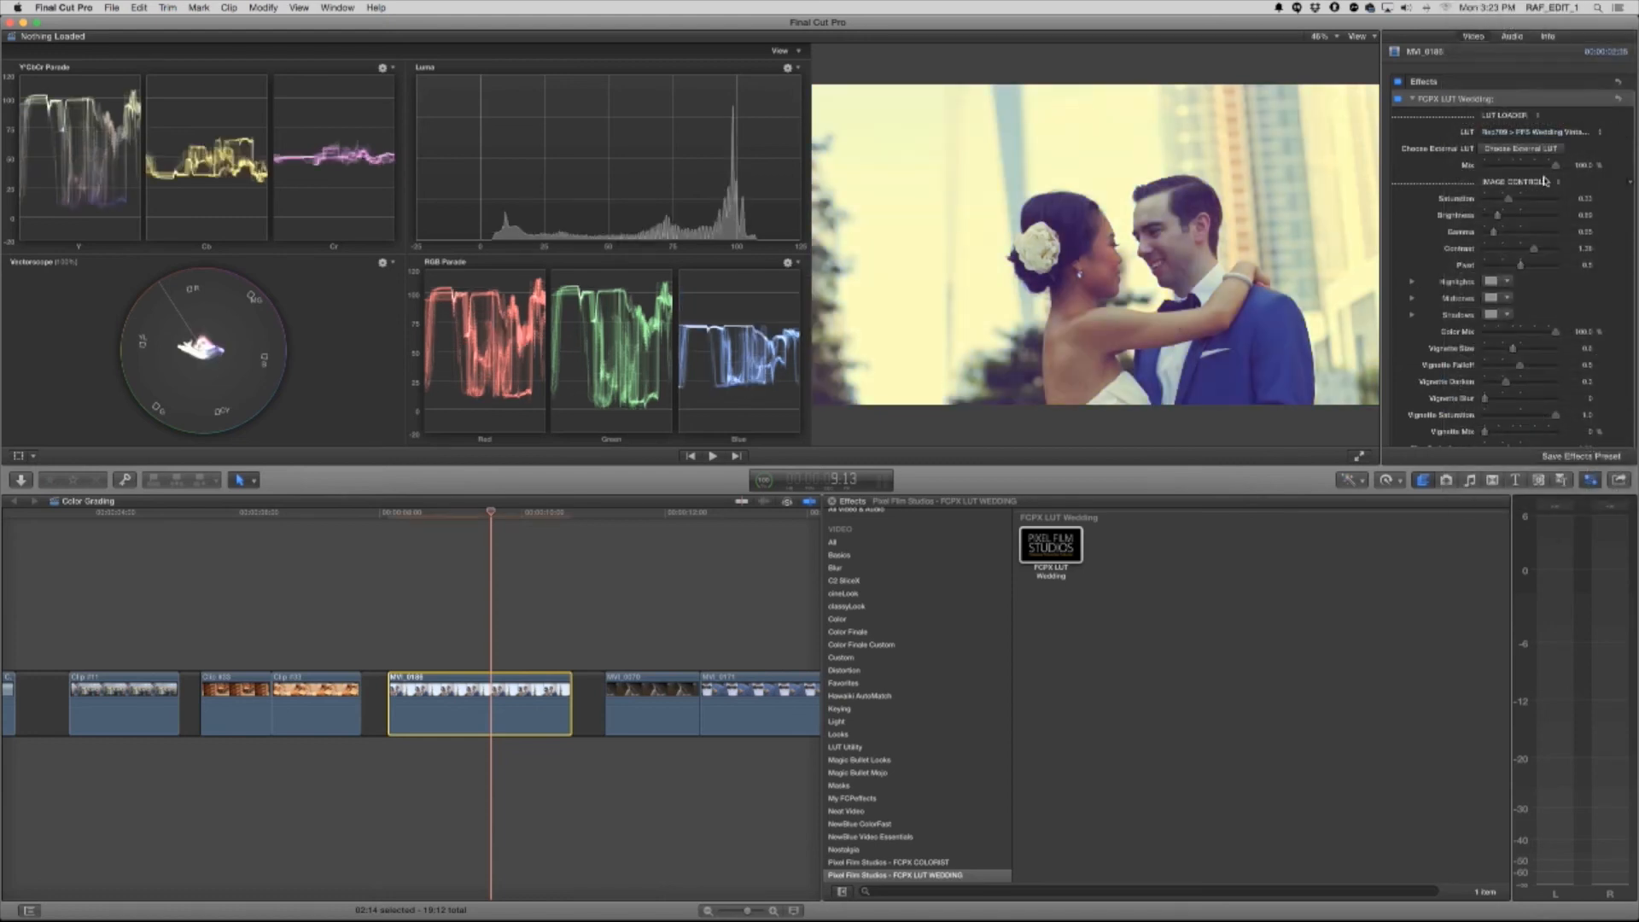
left_click(1528, 132)
left_click(1524, 183)
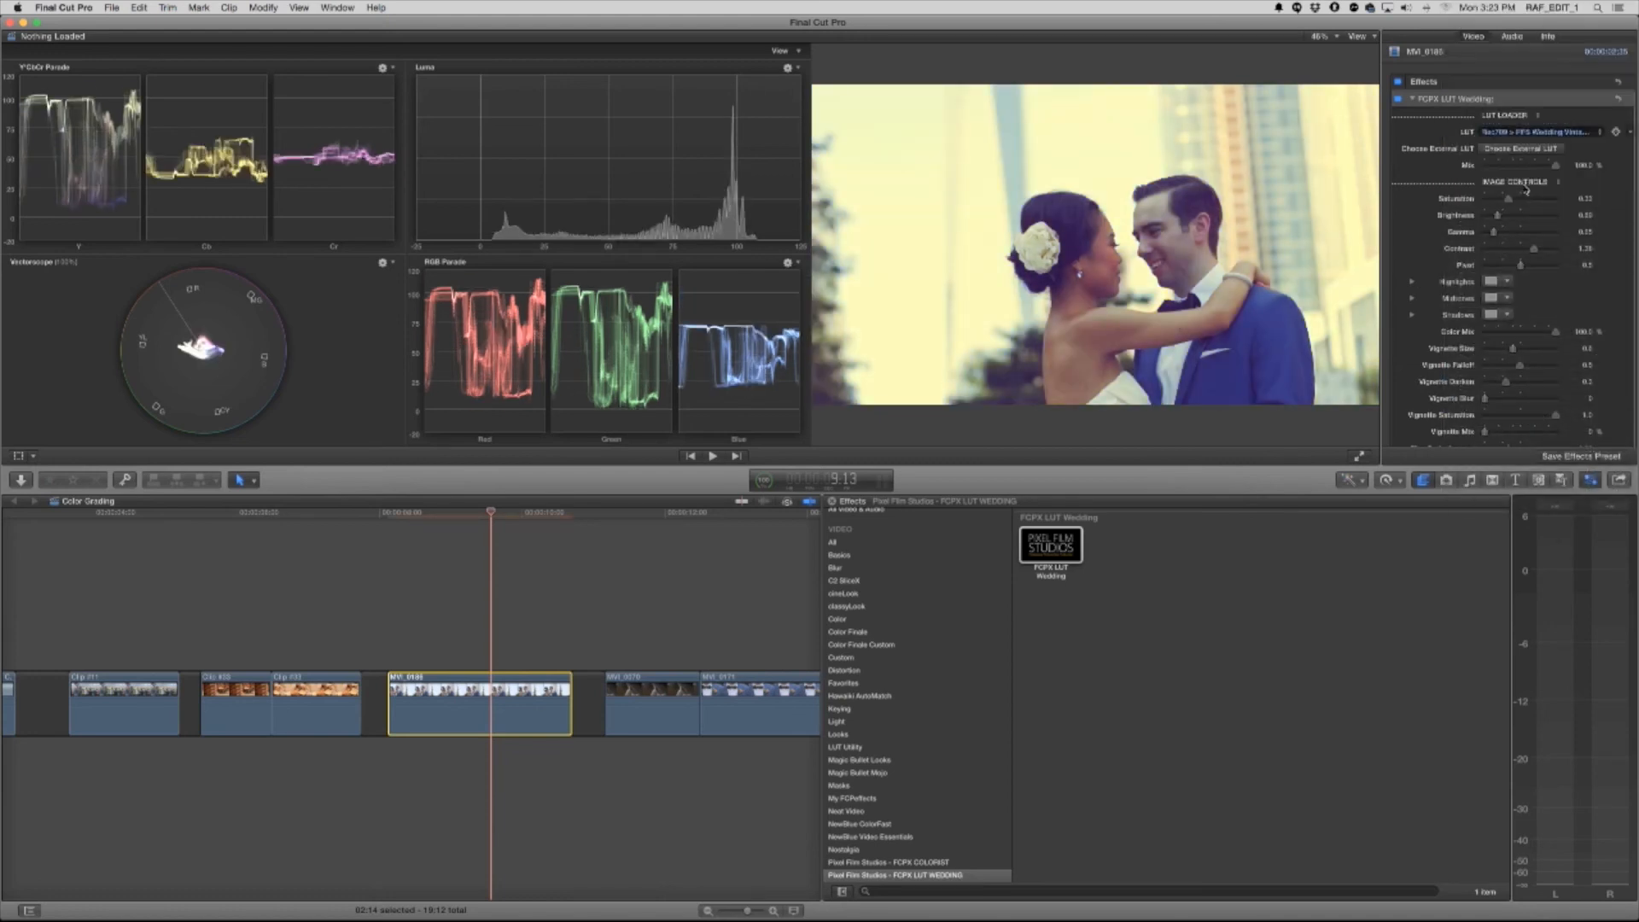
left_click(1540, 132)
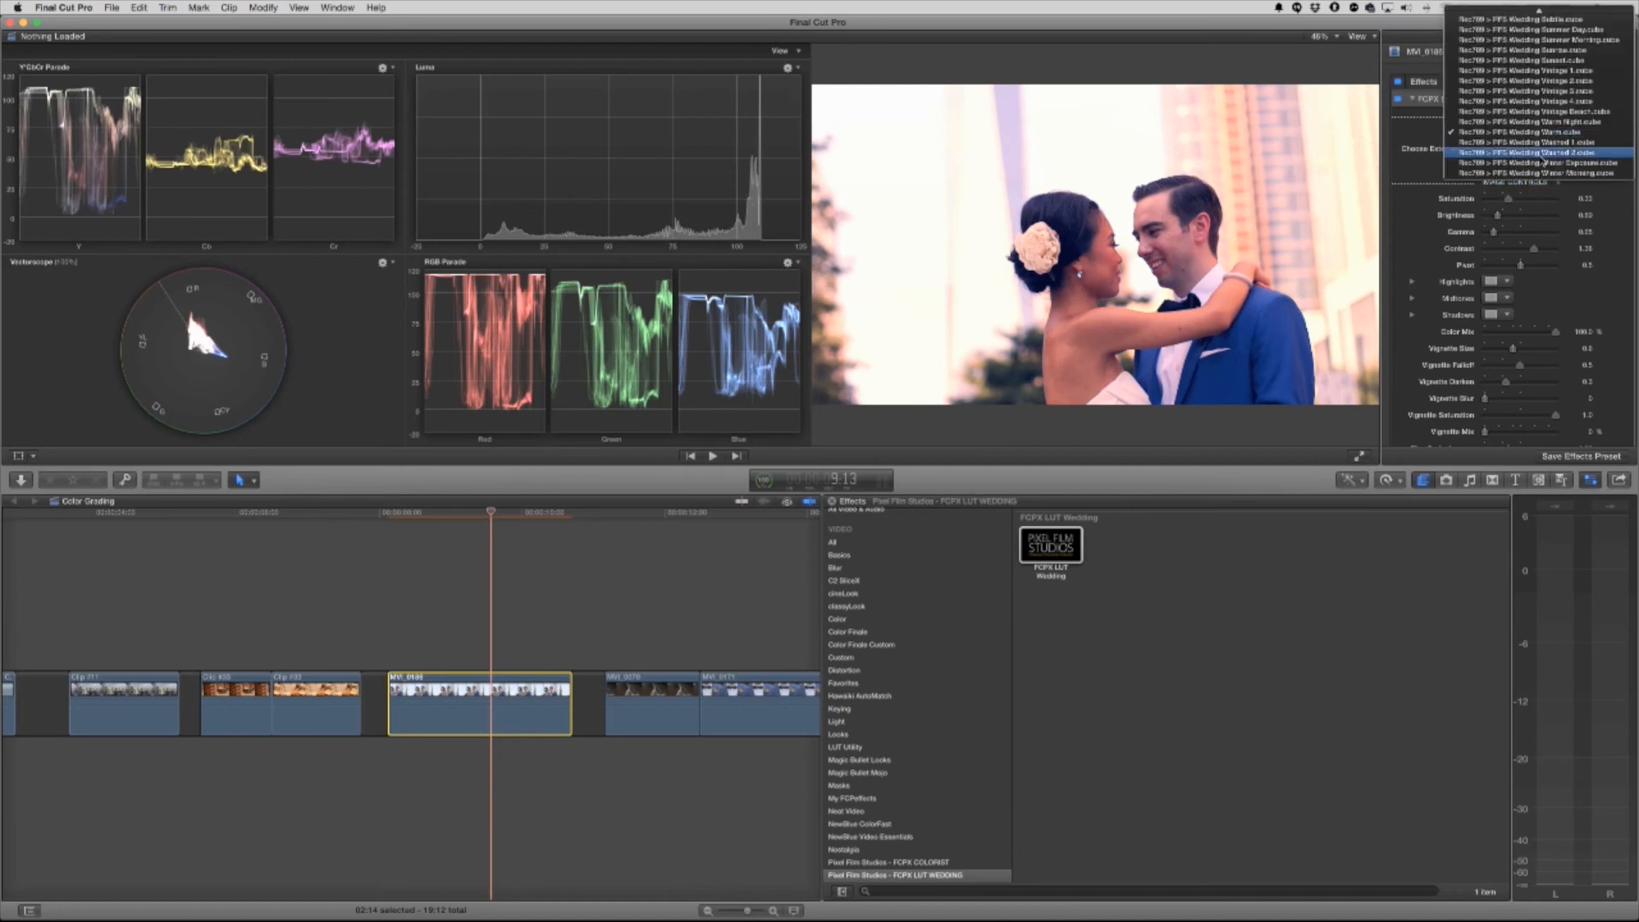
left_click(1536, 151)
left_click(1537, 133)
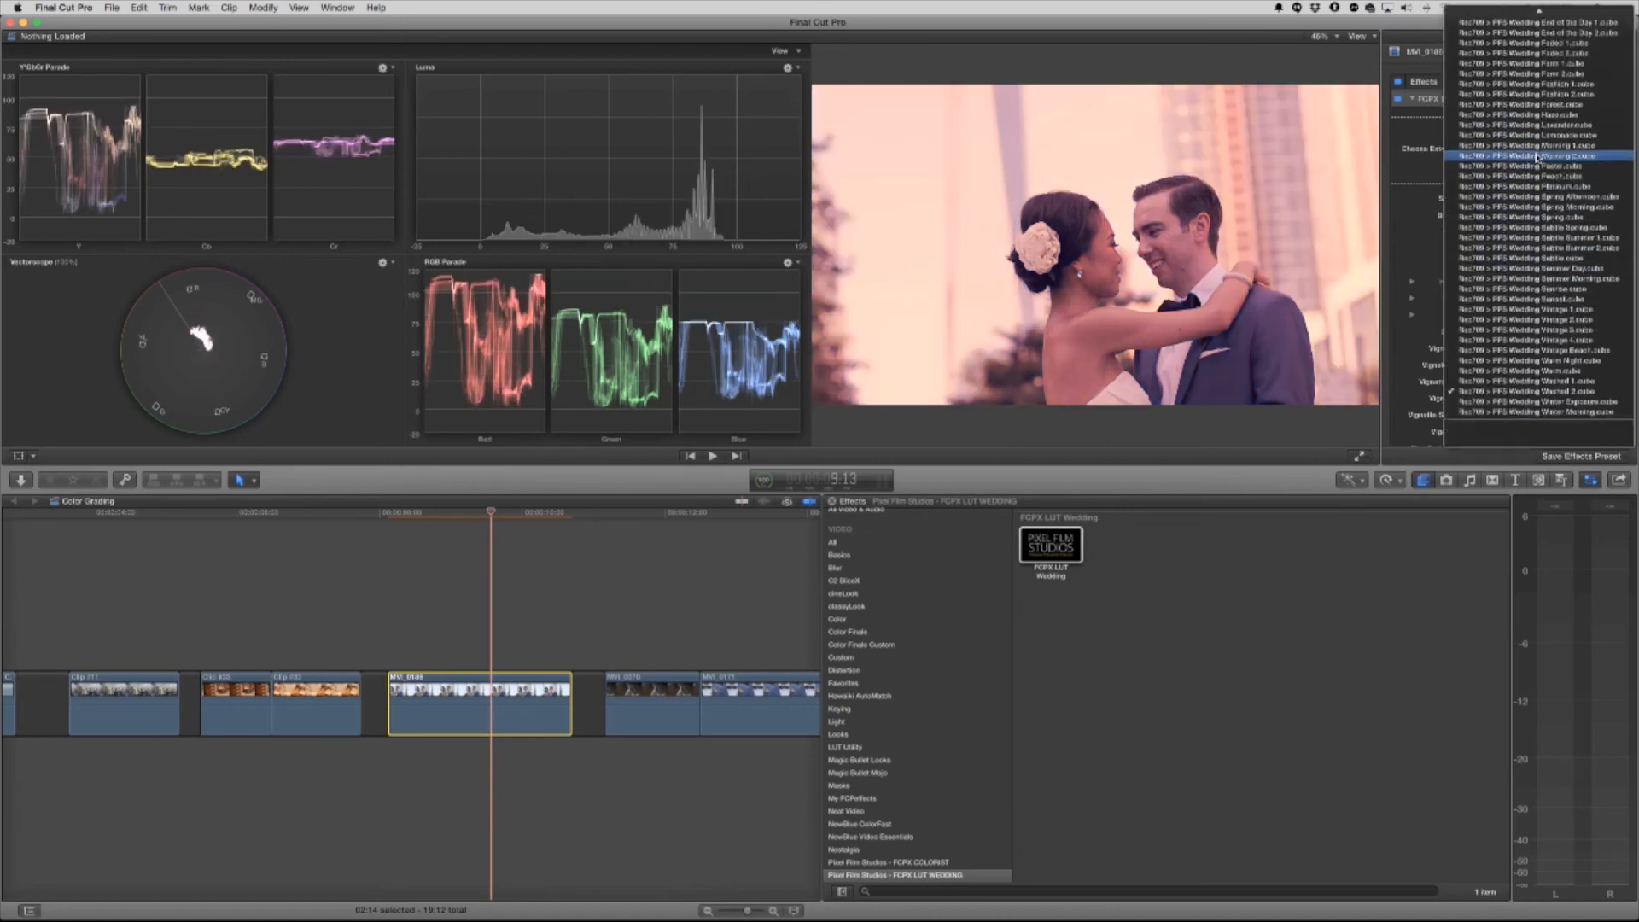
left_click(1526, 104)
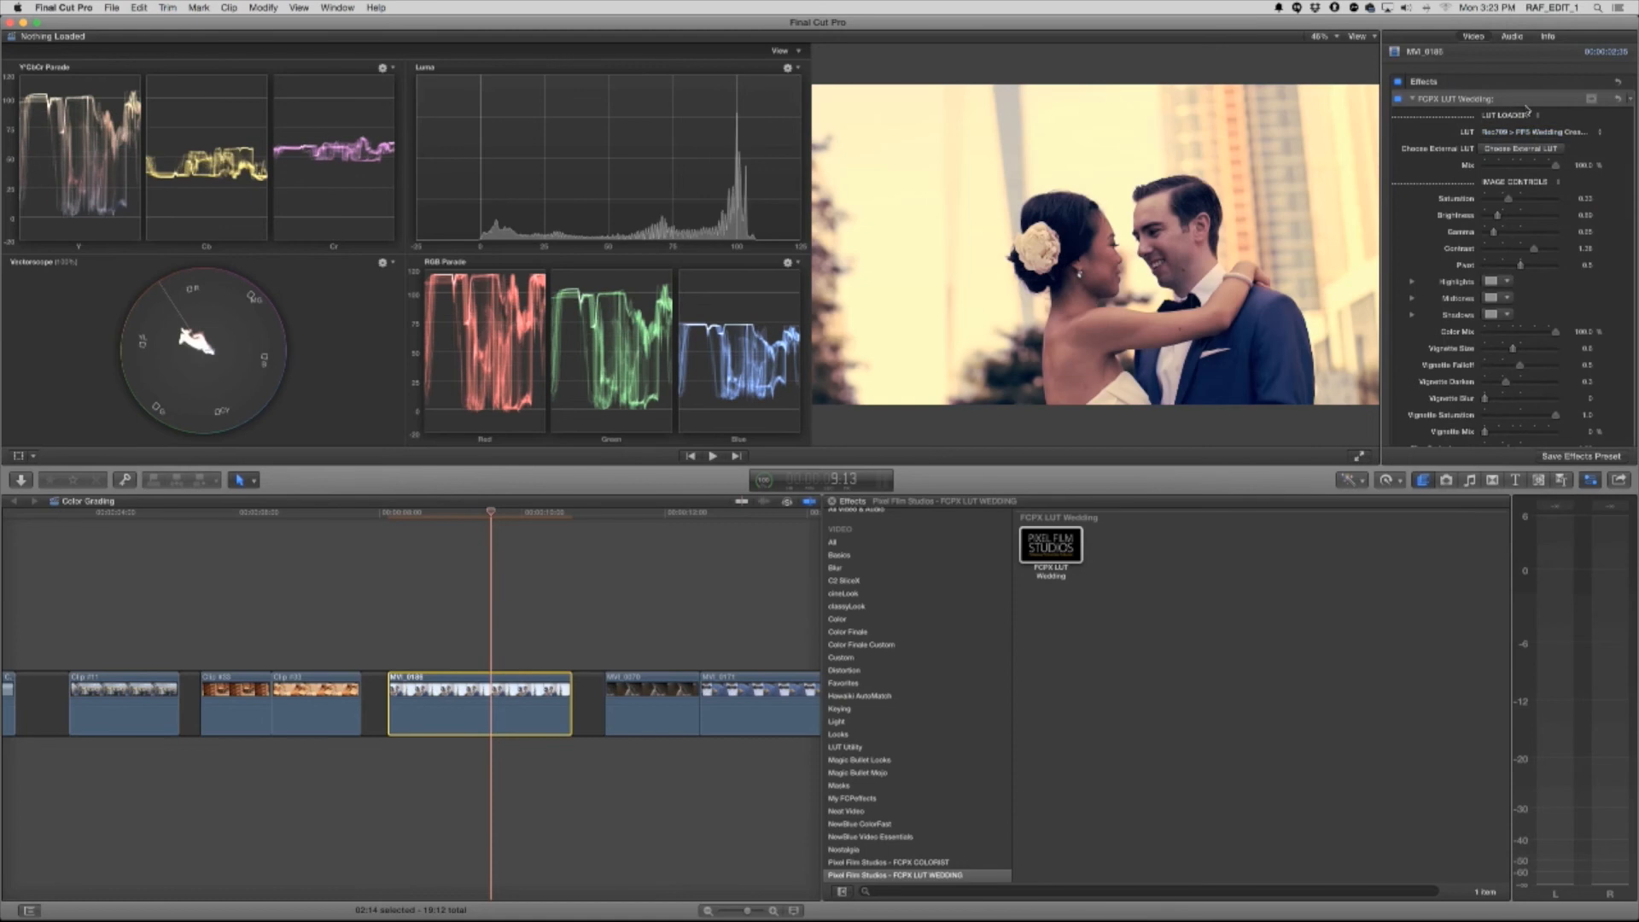
left_click(1501, 135)
left_click(1502, 81)
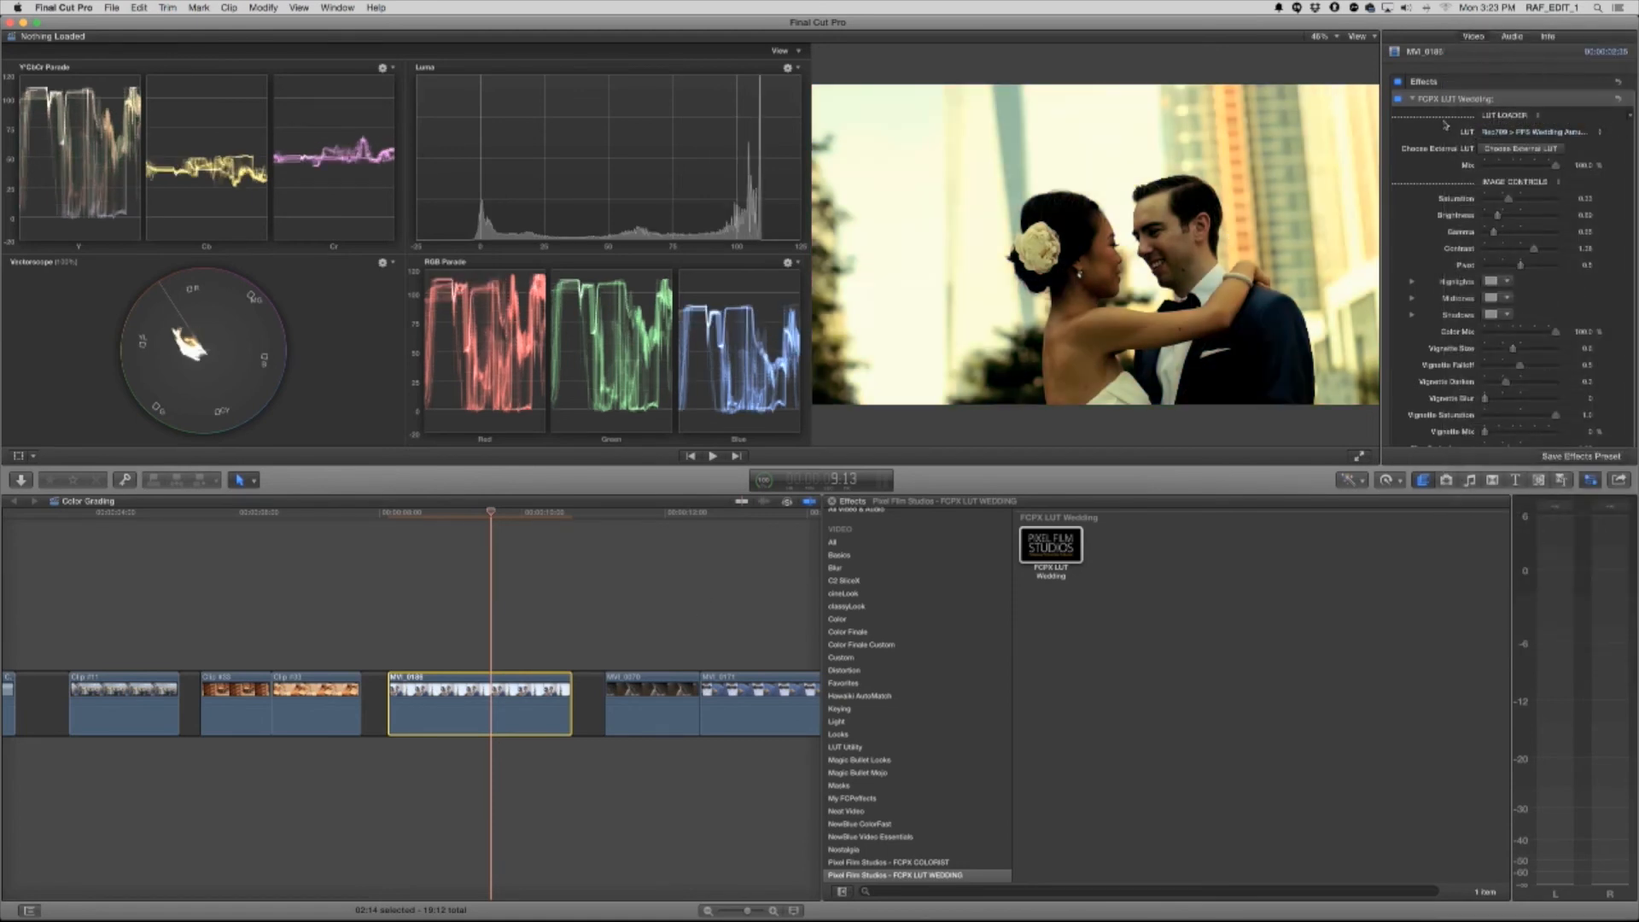
left_click(1414, 99)
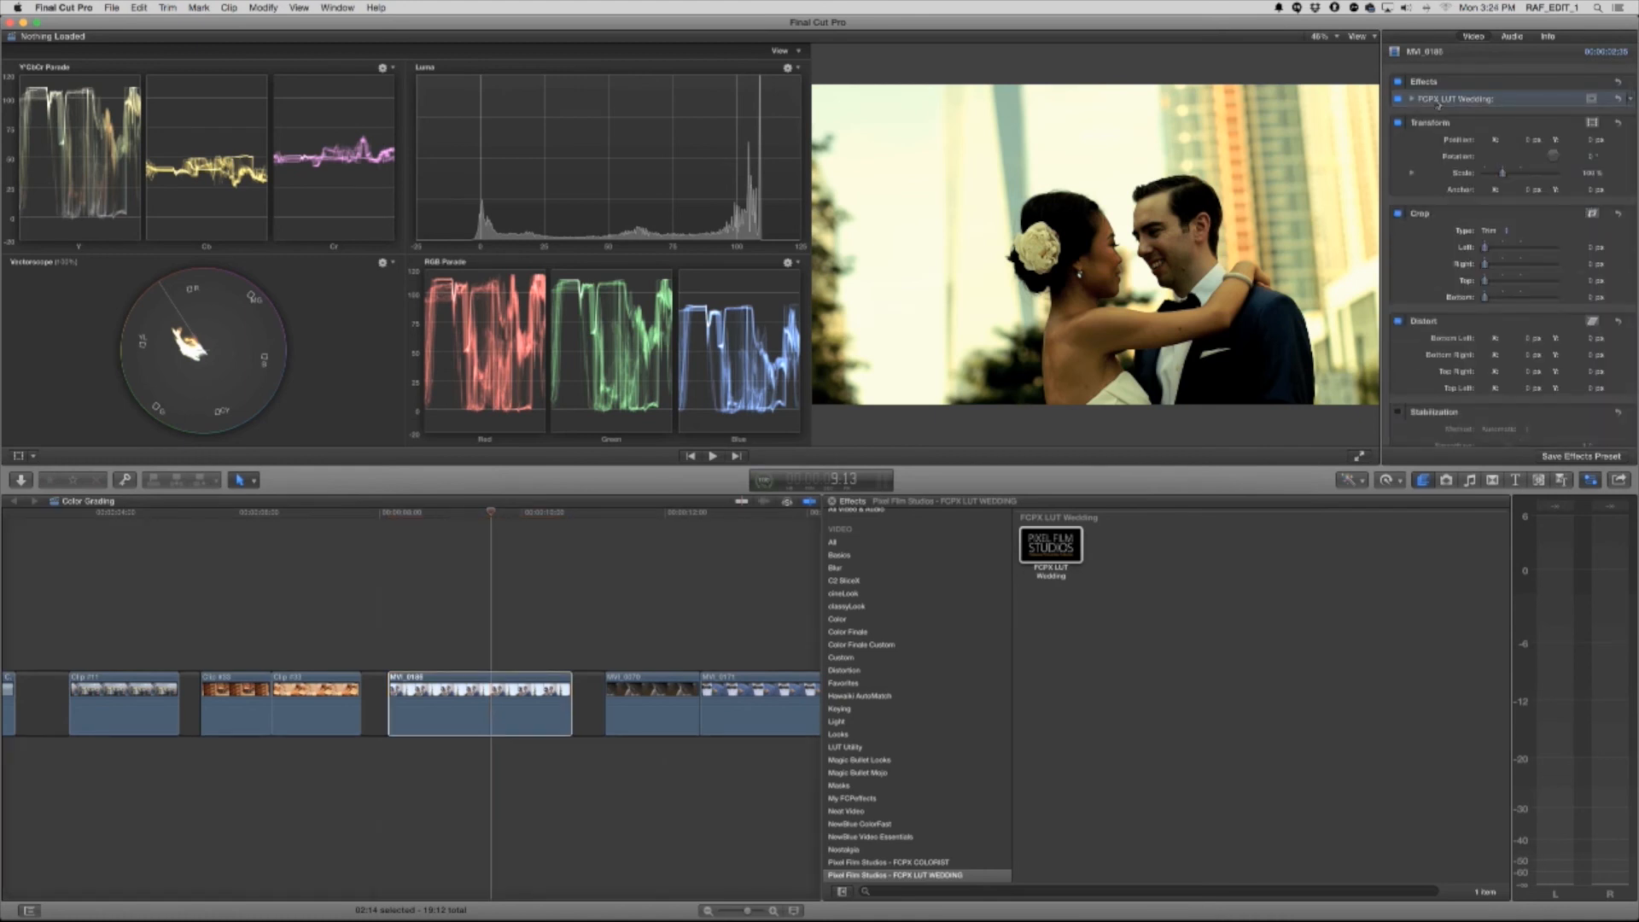
key("Delete")
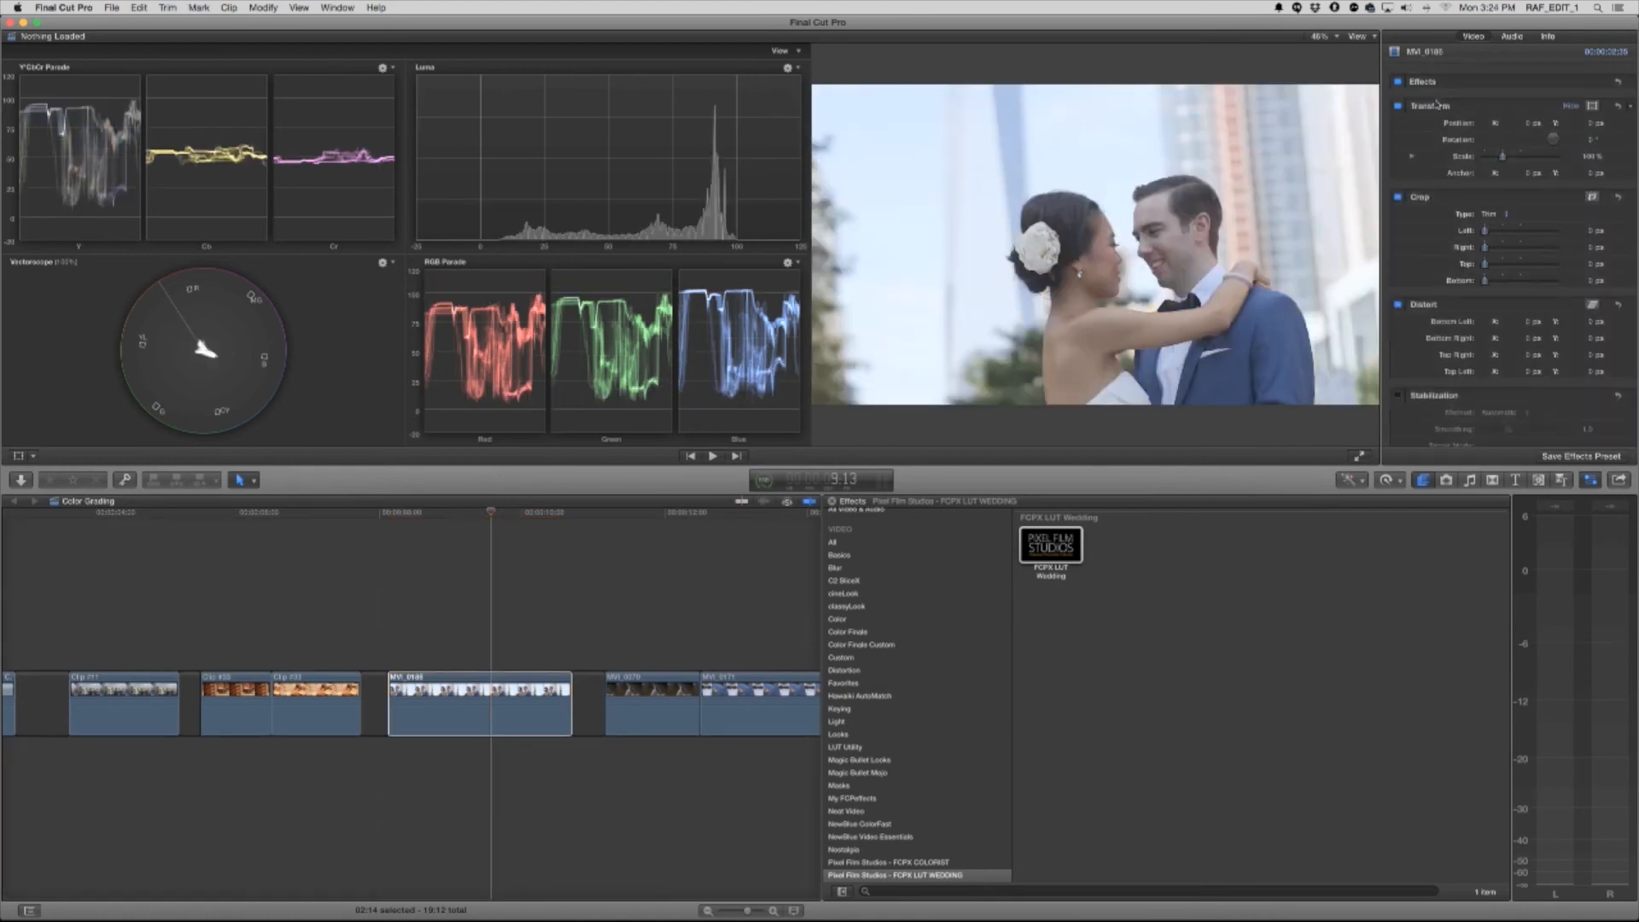
Add the FCPX LUT Wedding effect to the dark close-up clip of the woman and load the PFS Wedding Cream 5 LUT
left_click(652, 513)
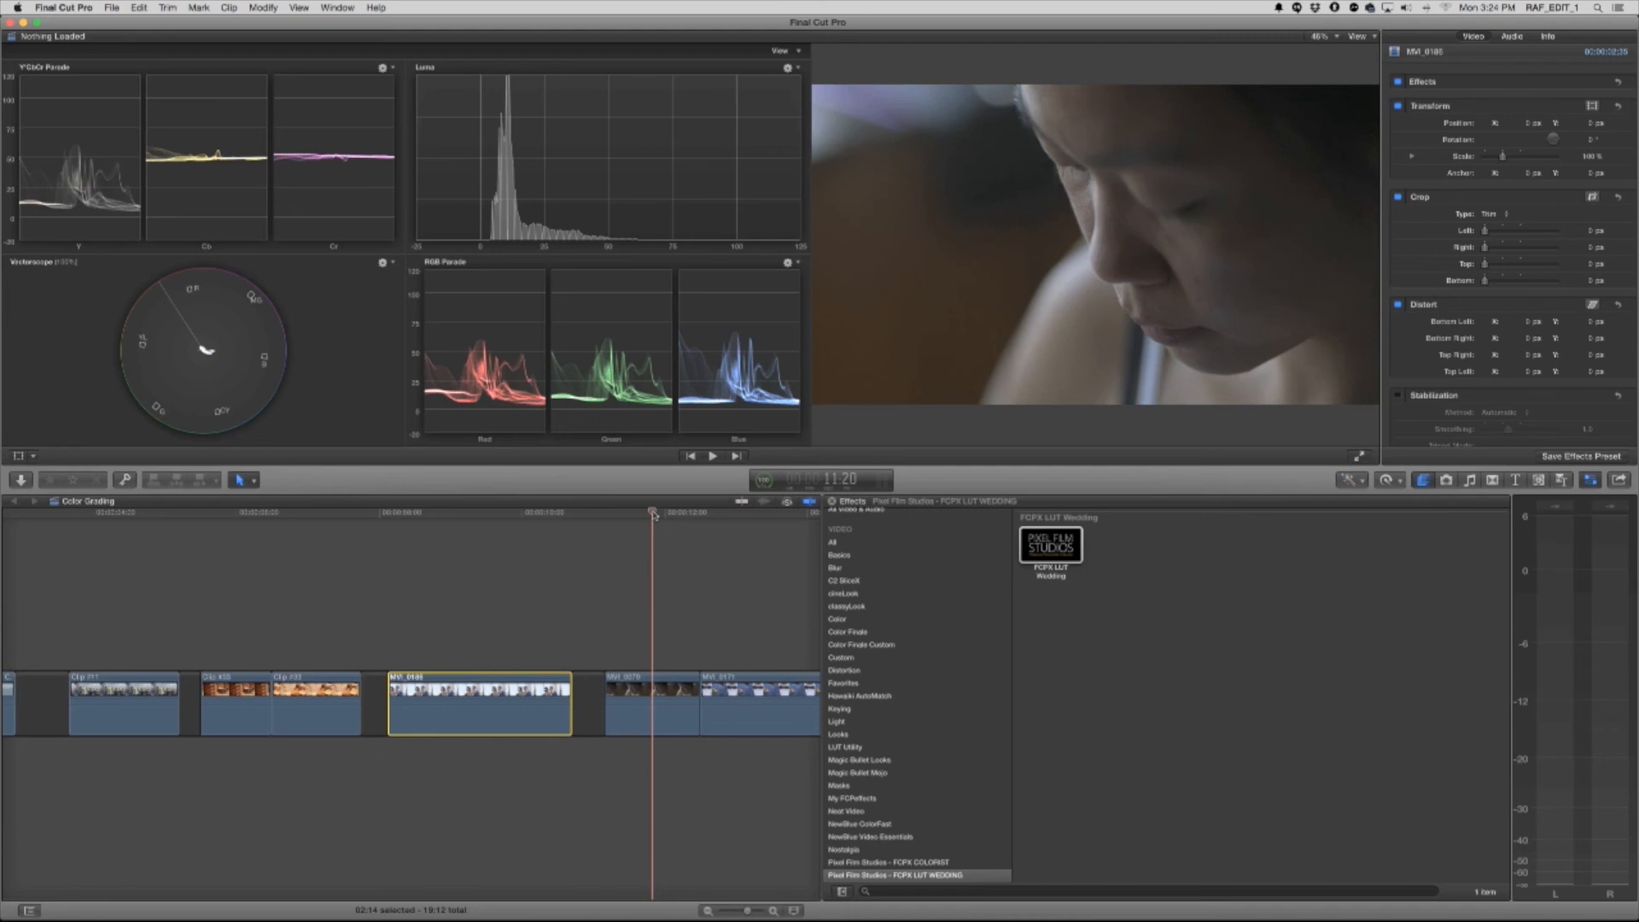
left_click(657, 705)
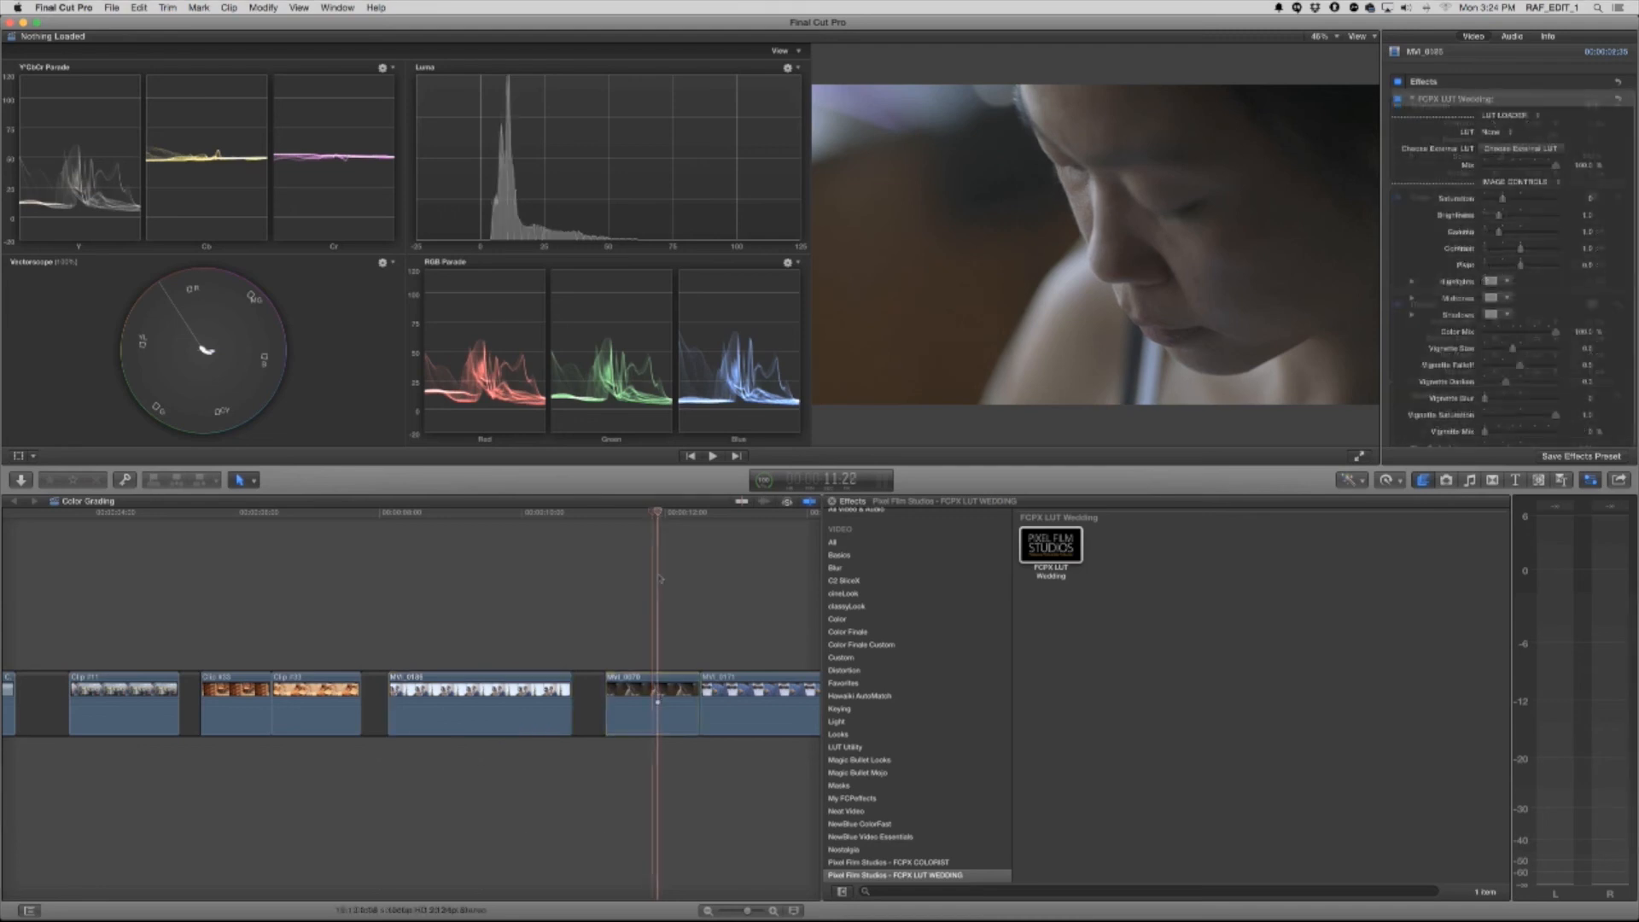
left_click(1496, 132)
left_click(1513, 255)
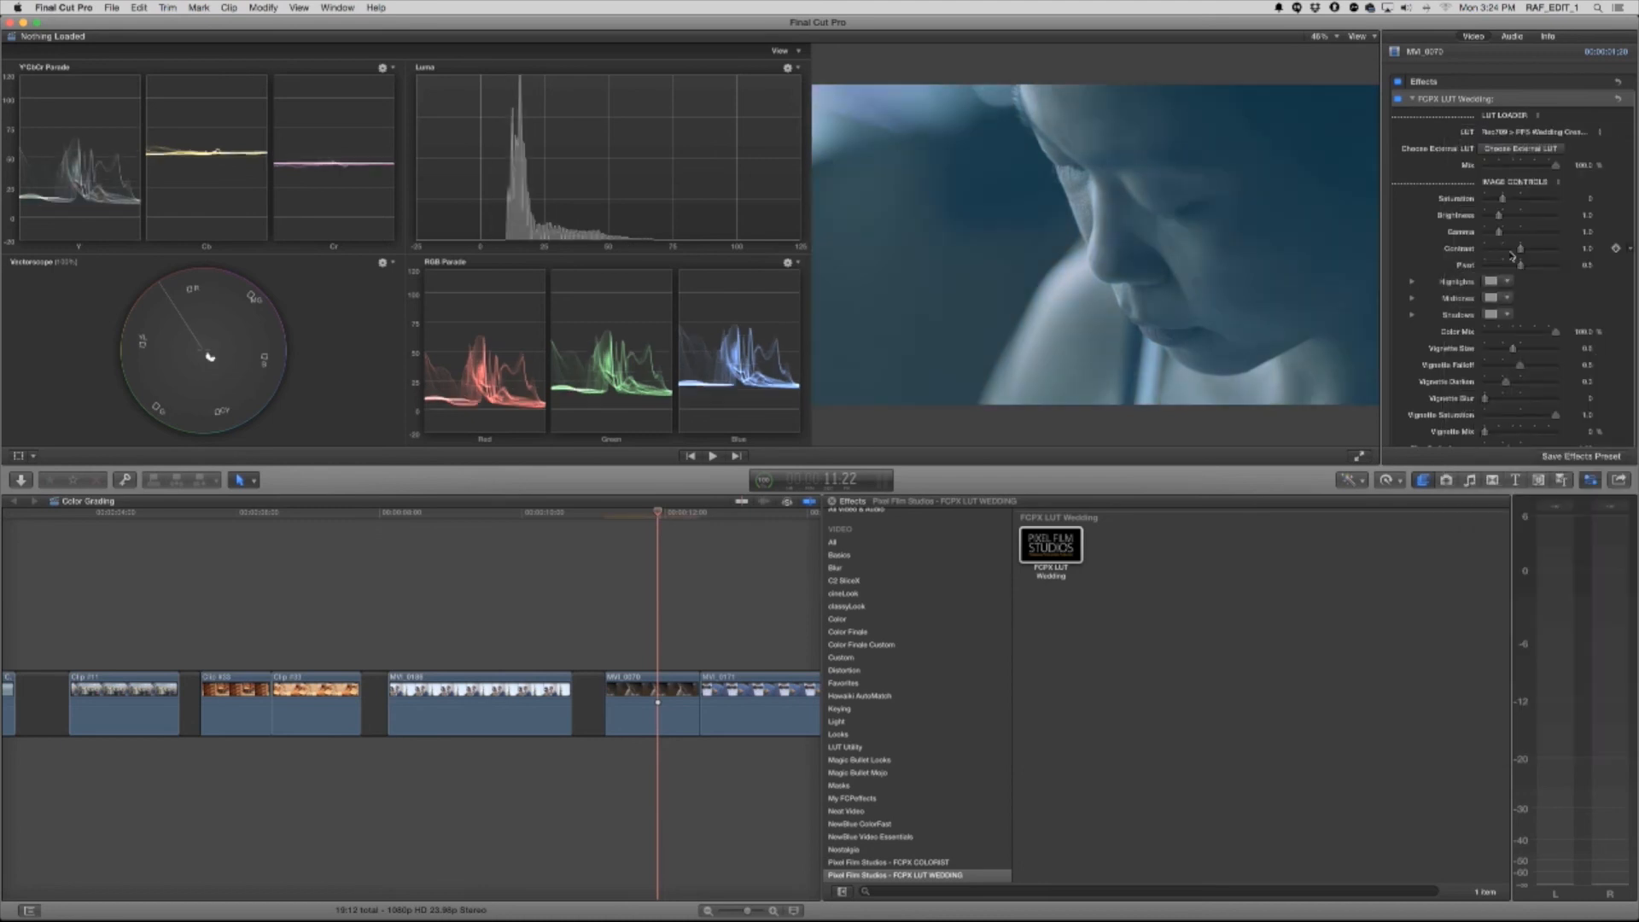
Switch the close-up clip to the Cream 2 LUT, slightly raising brightness, gamma and contrast and reducing saturation
left_click(1519, 135)
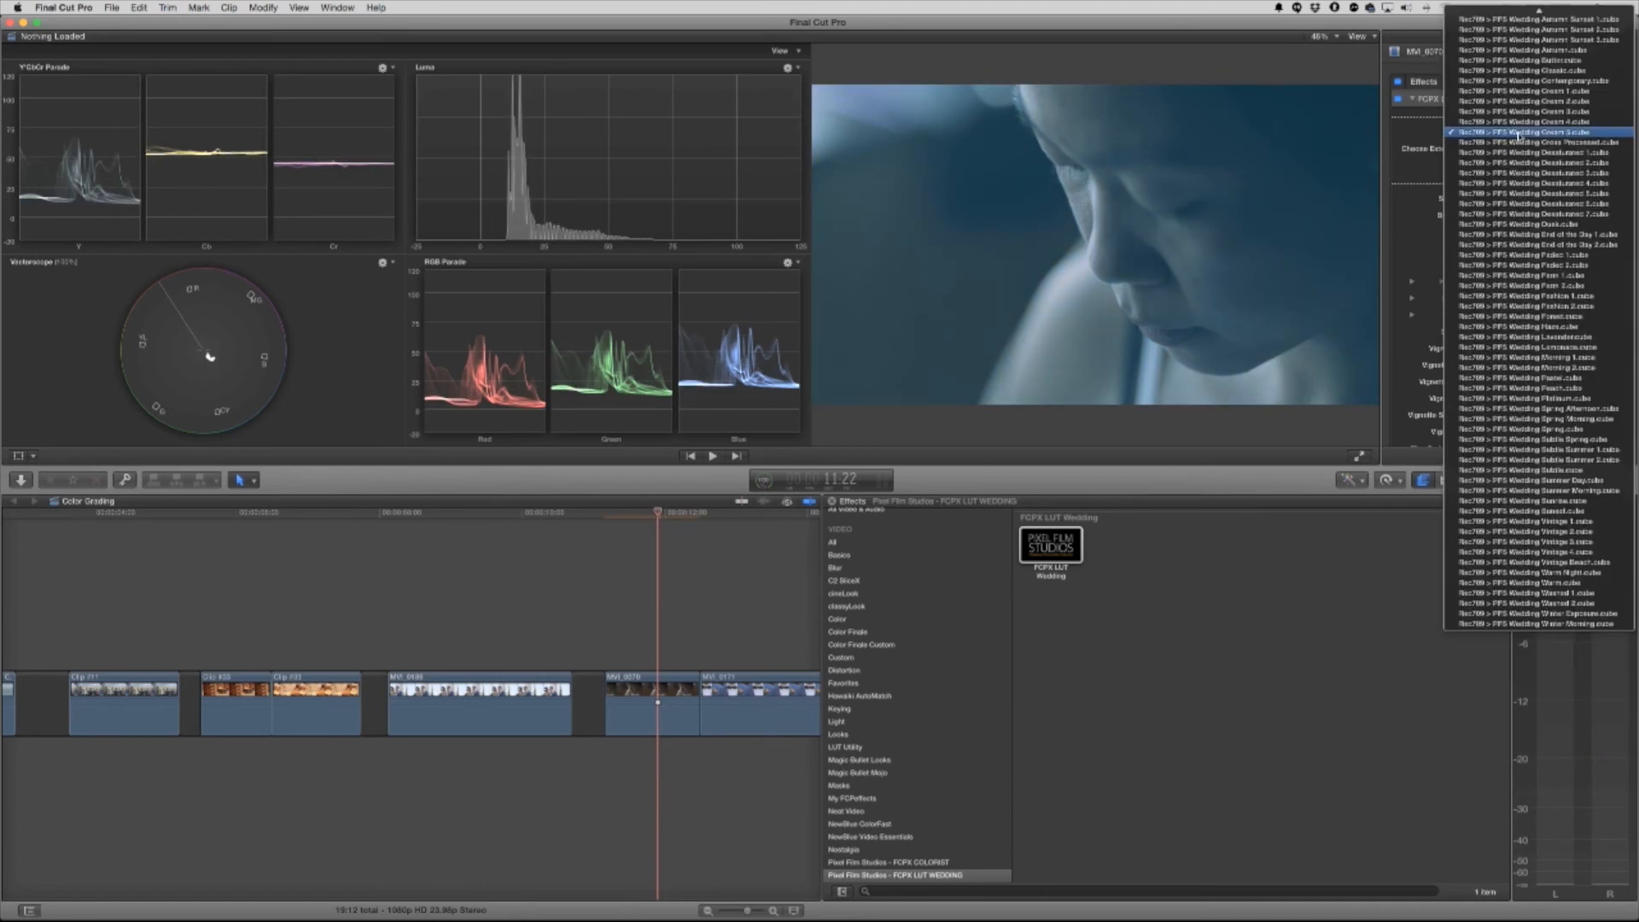
left_click(1527, 100)
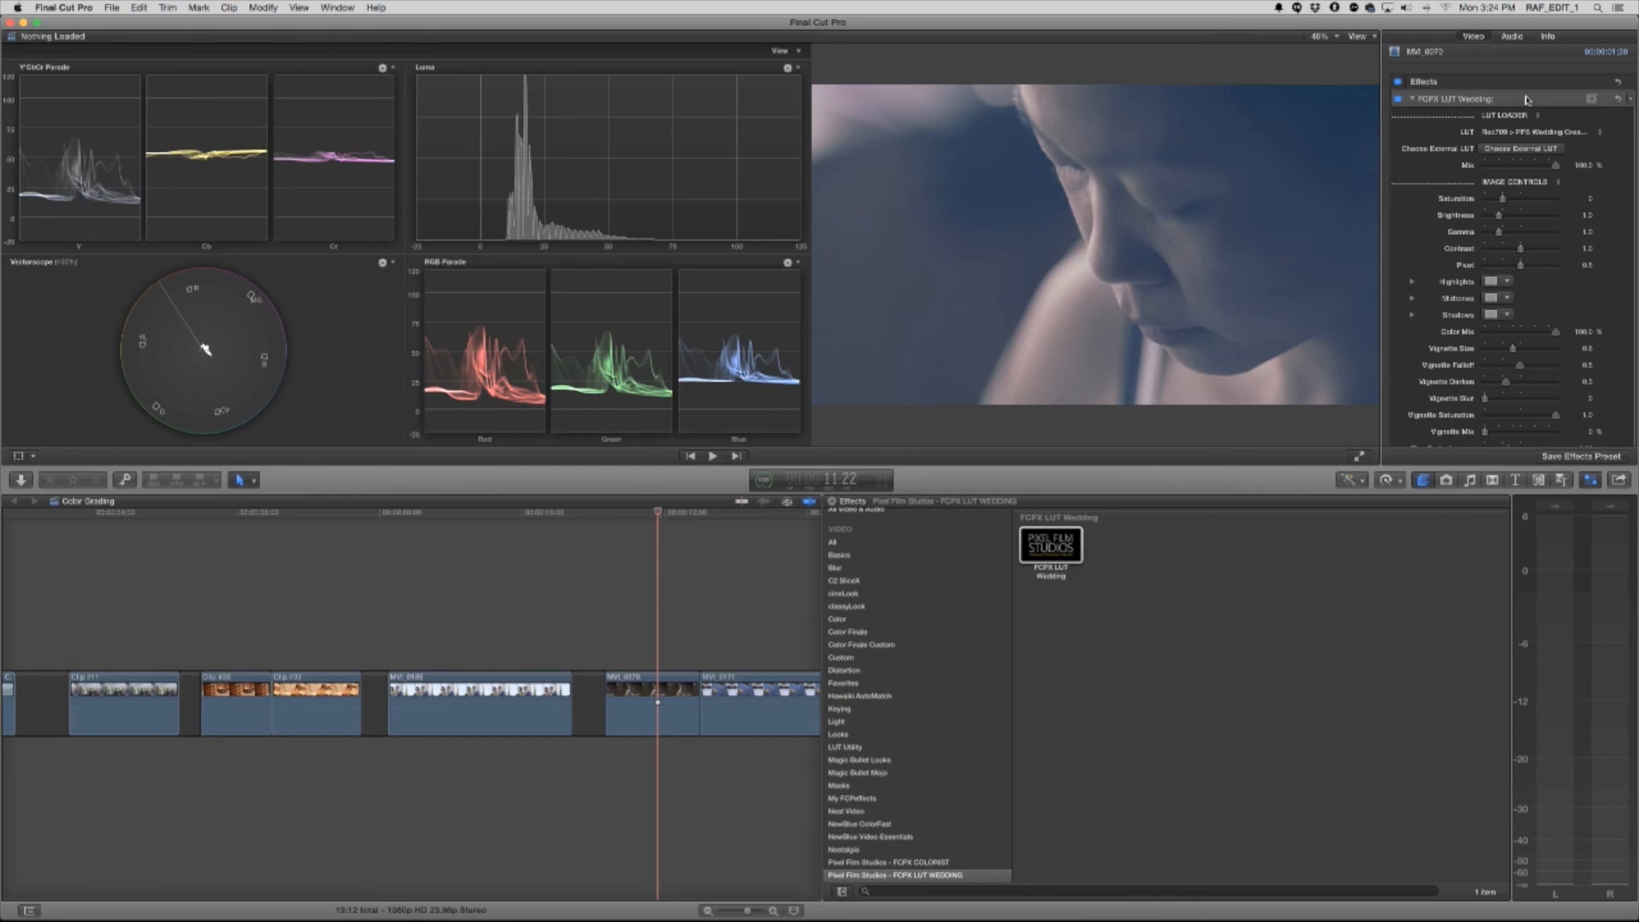
left_click_drag(1499, 215, 1524, 265)
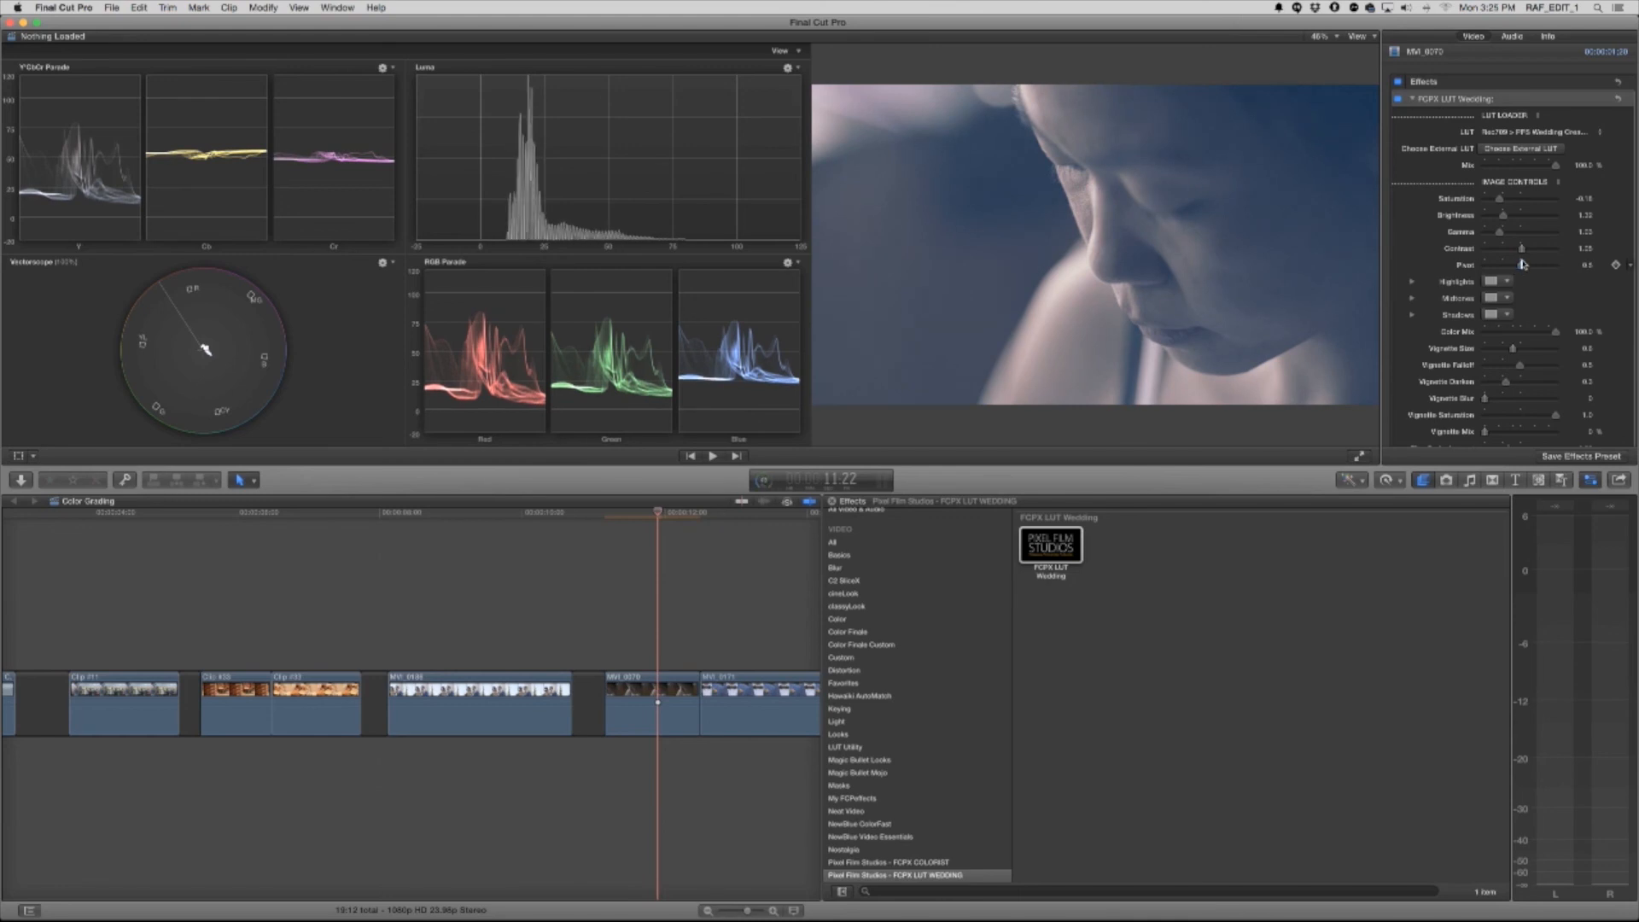
Apply the FCPX Colorist Hue effect to the bow tie clip and open its Hue window
left_click(769, 512)
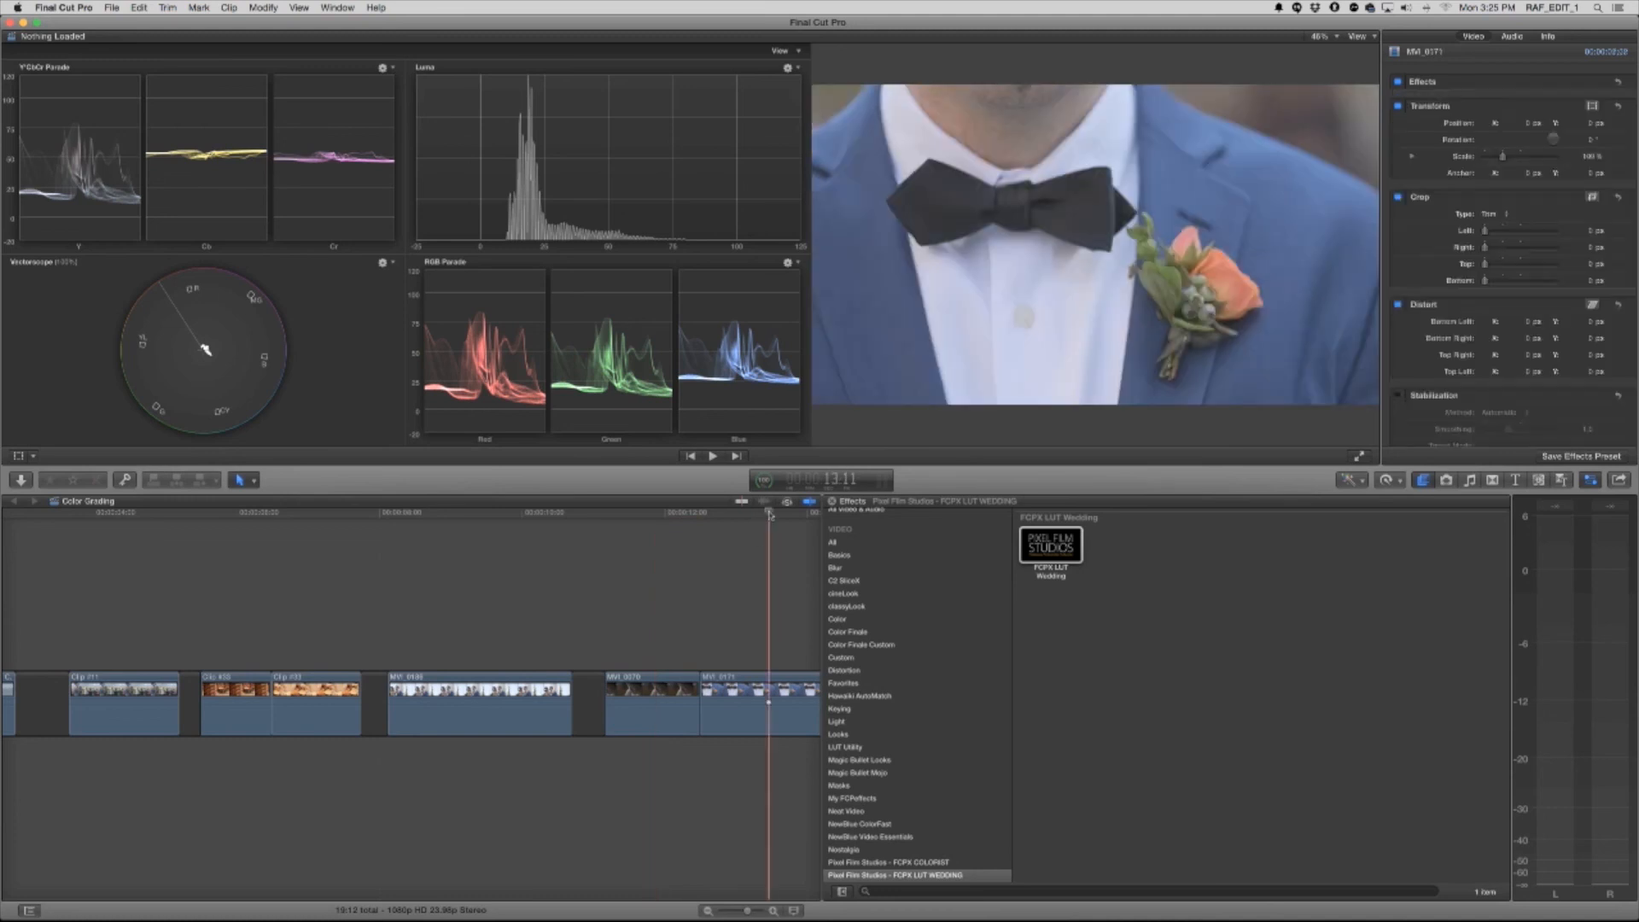
left_click(769, 701)
scroll(702, 571, "right", 3)
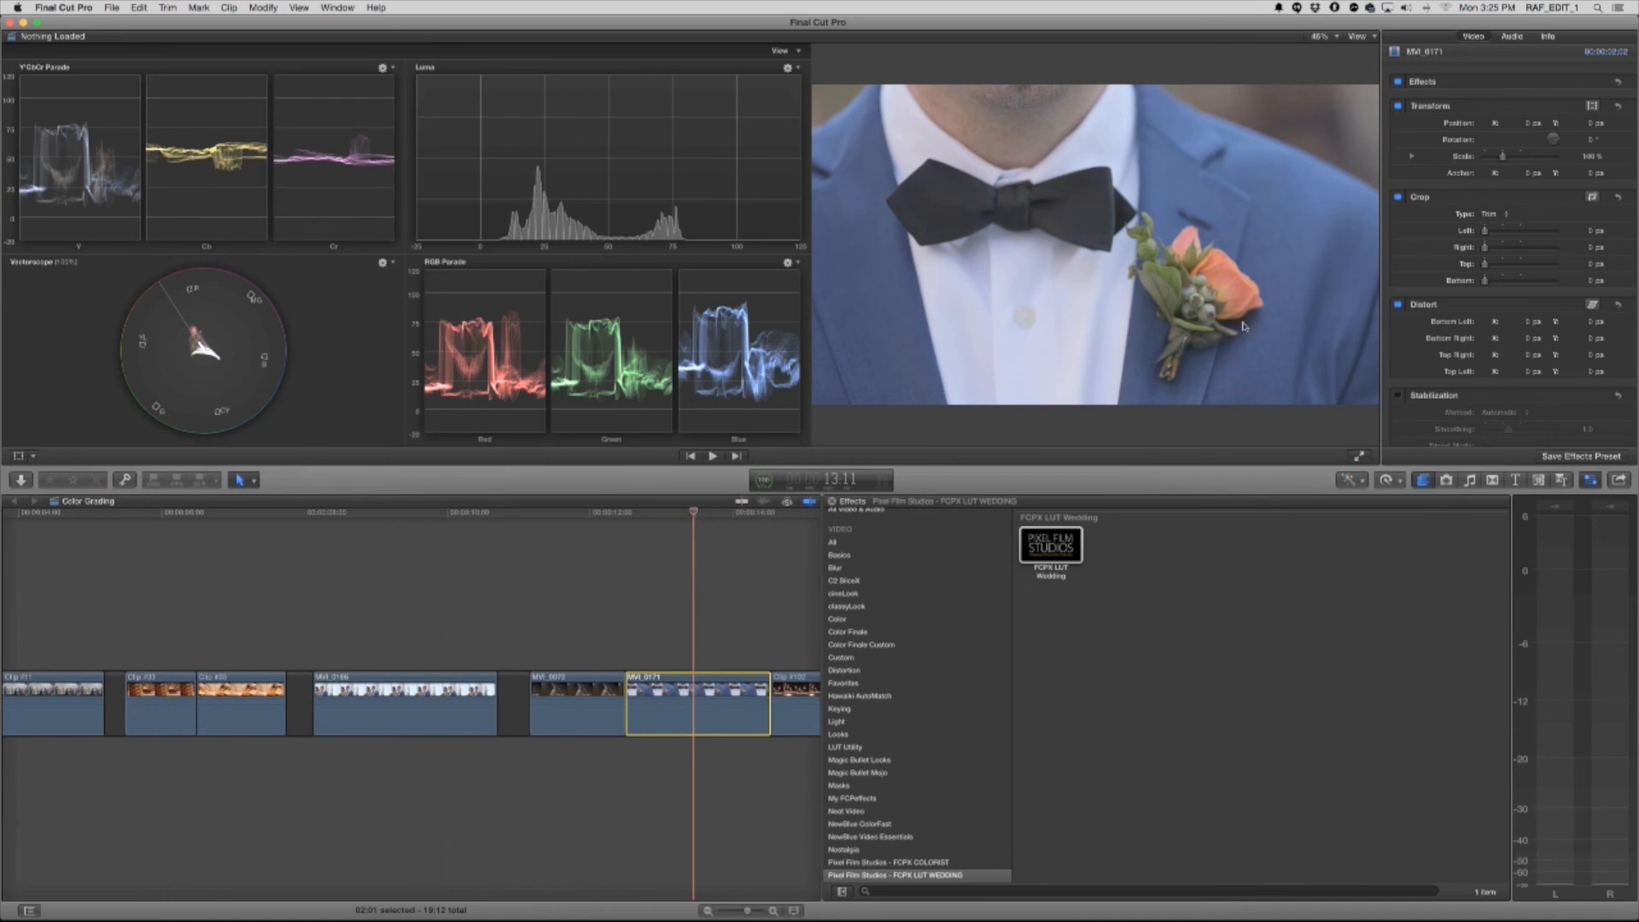
left_click(911, 863)
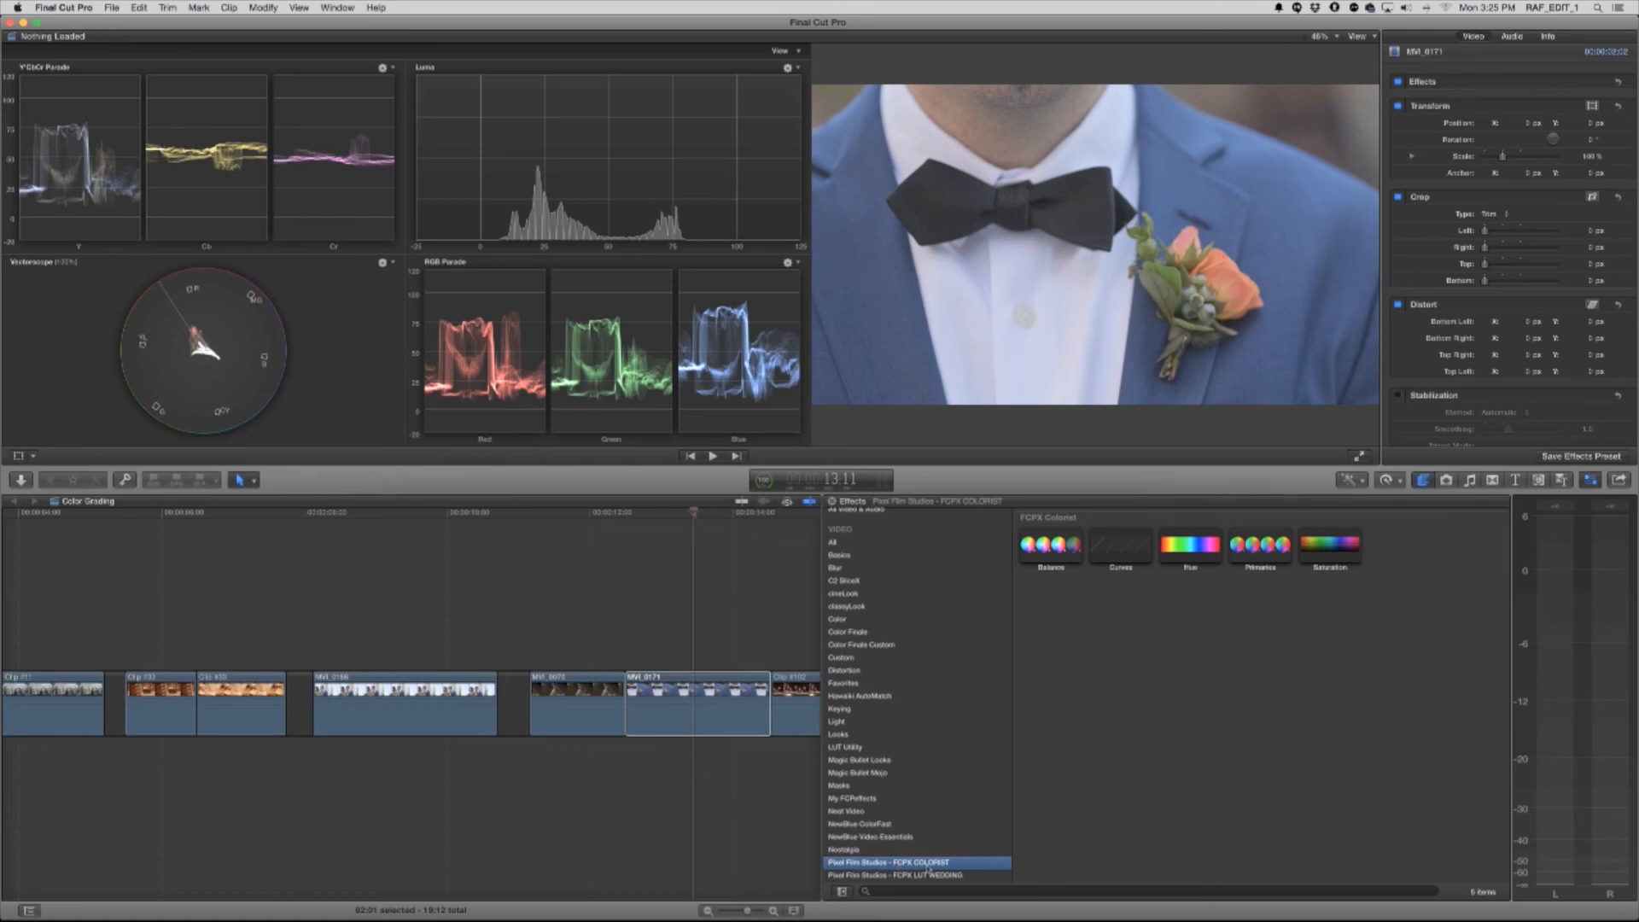
left_click(1206, 555)
left_click_drag(1203, 552, 715, 700)
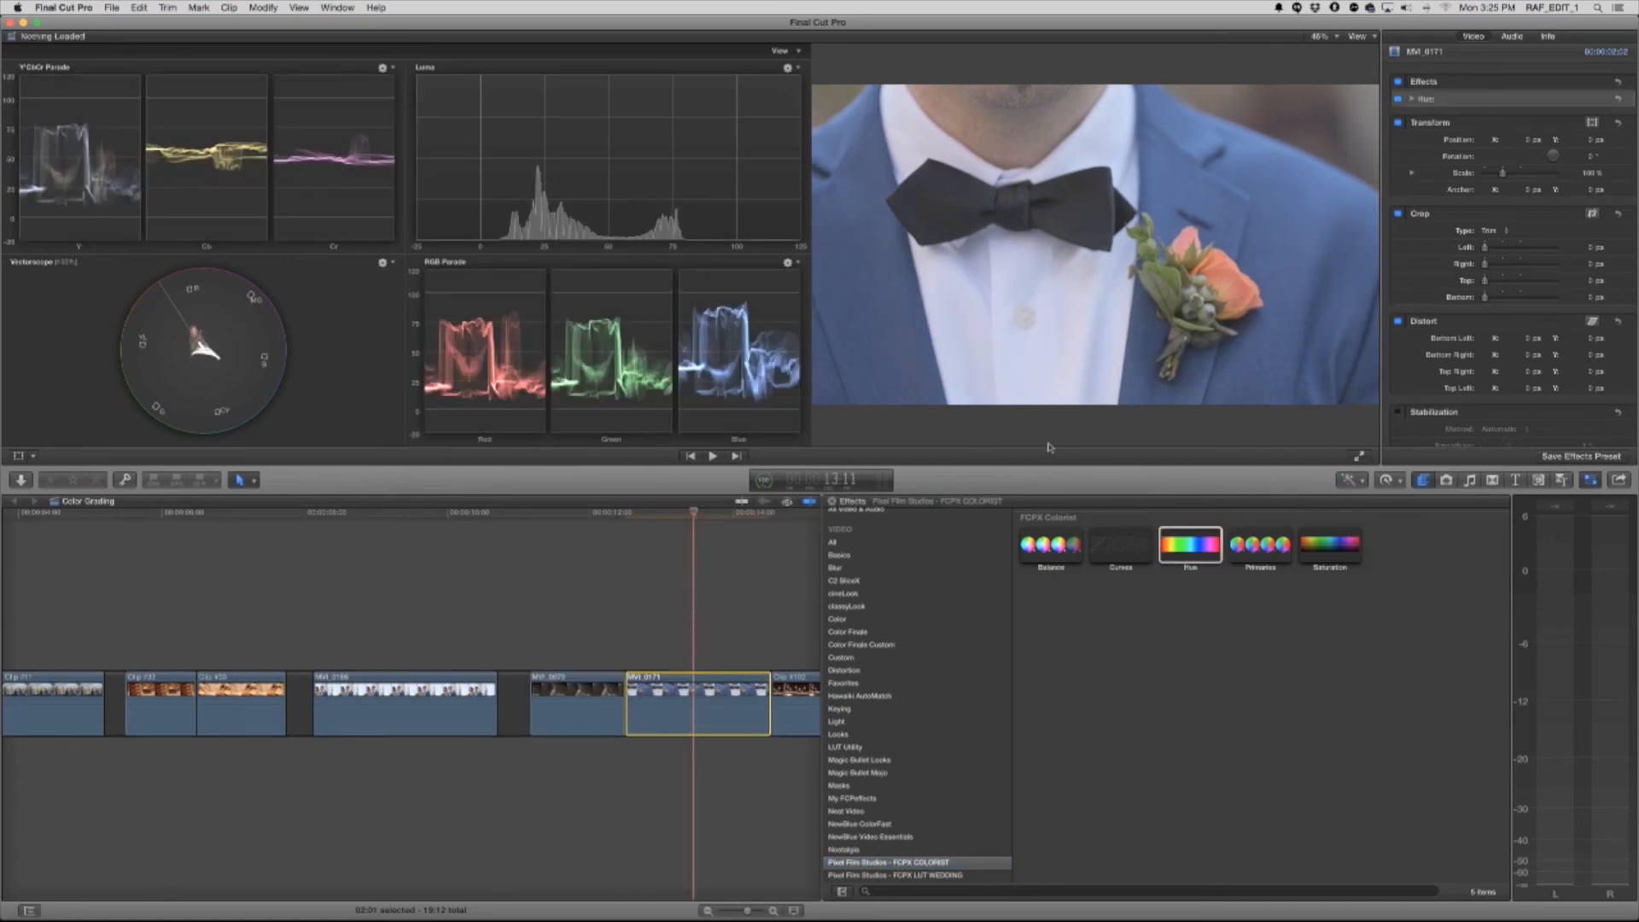
left_click(1414, 99)
left_click(1518, 116)
left_click_drag(983, 495, 1104, 484)
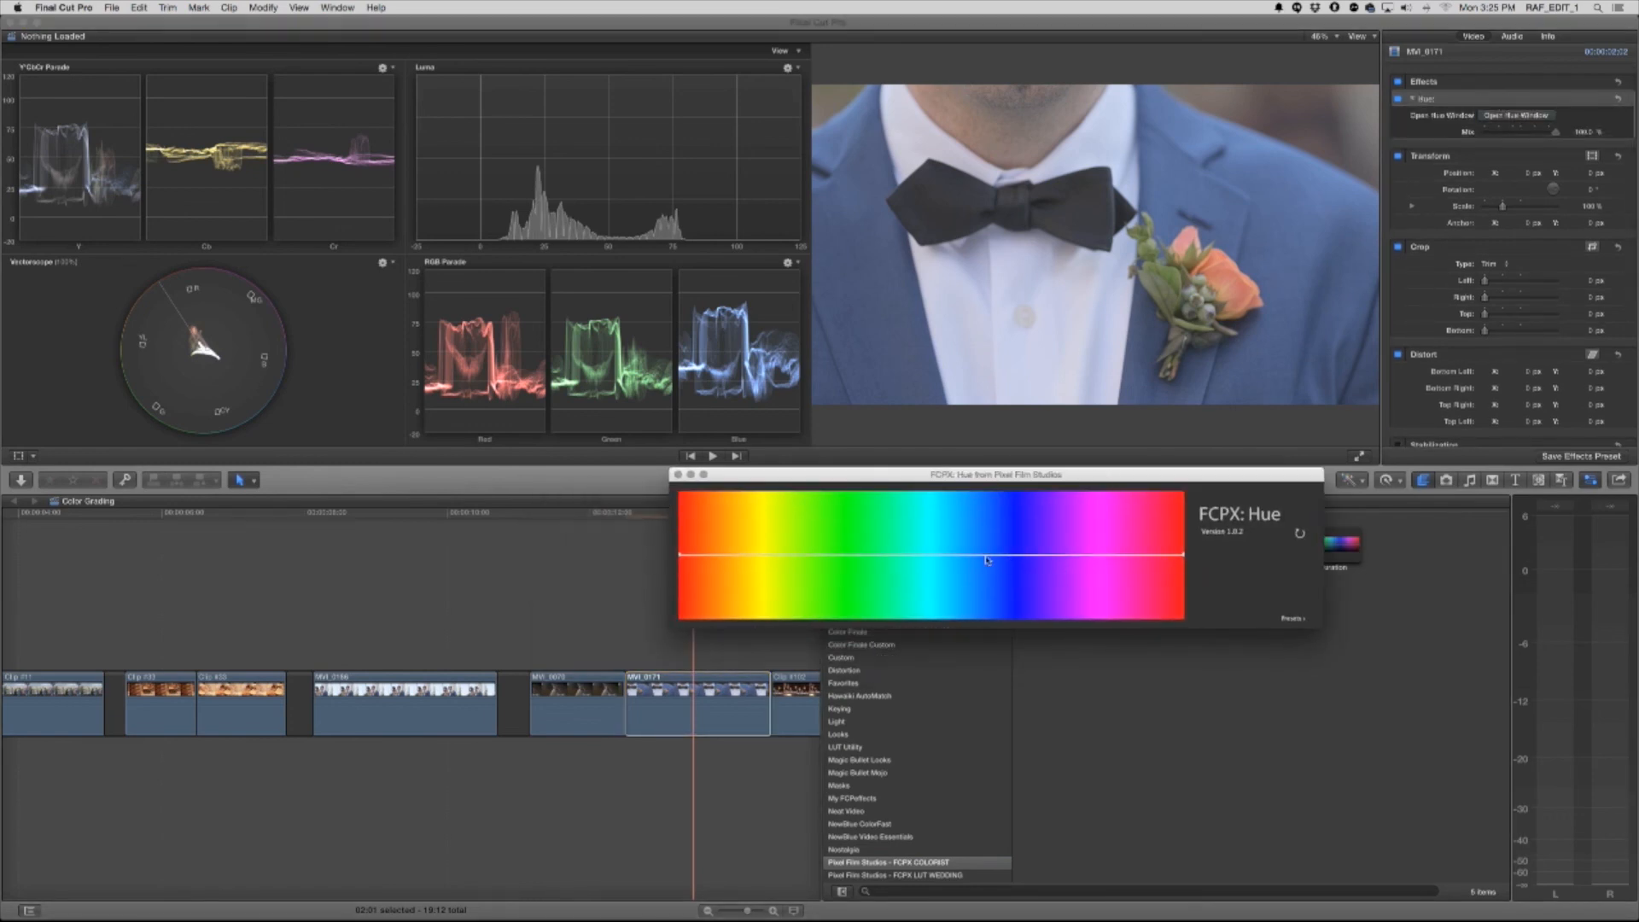
Raise the bow tie clip's hue curve slightly in the blues, lower it slightly in the oranges, and close the Hue window
mouse_move(988, 557)
left_mouse_down()
mouse_move(935, 570)
mouse_move(957, 550)
mouse_move(1097, 571)
mouse_move(1099, 555)
mouse_move(1148, 559)
mouse_move(944, 556)
mouse_move(982, 556)
left_mouse_up()
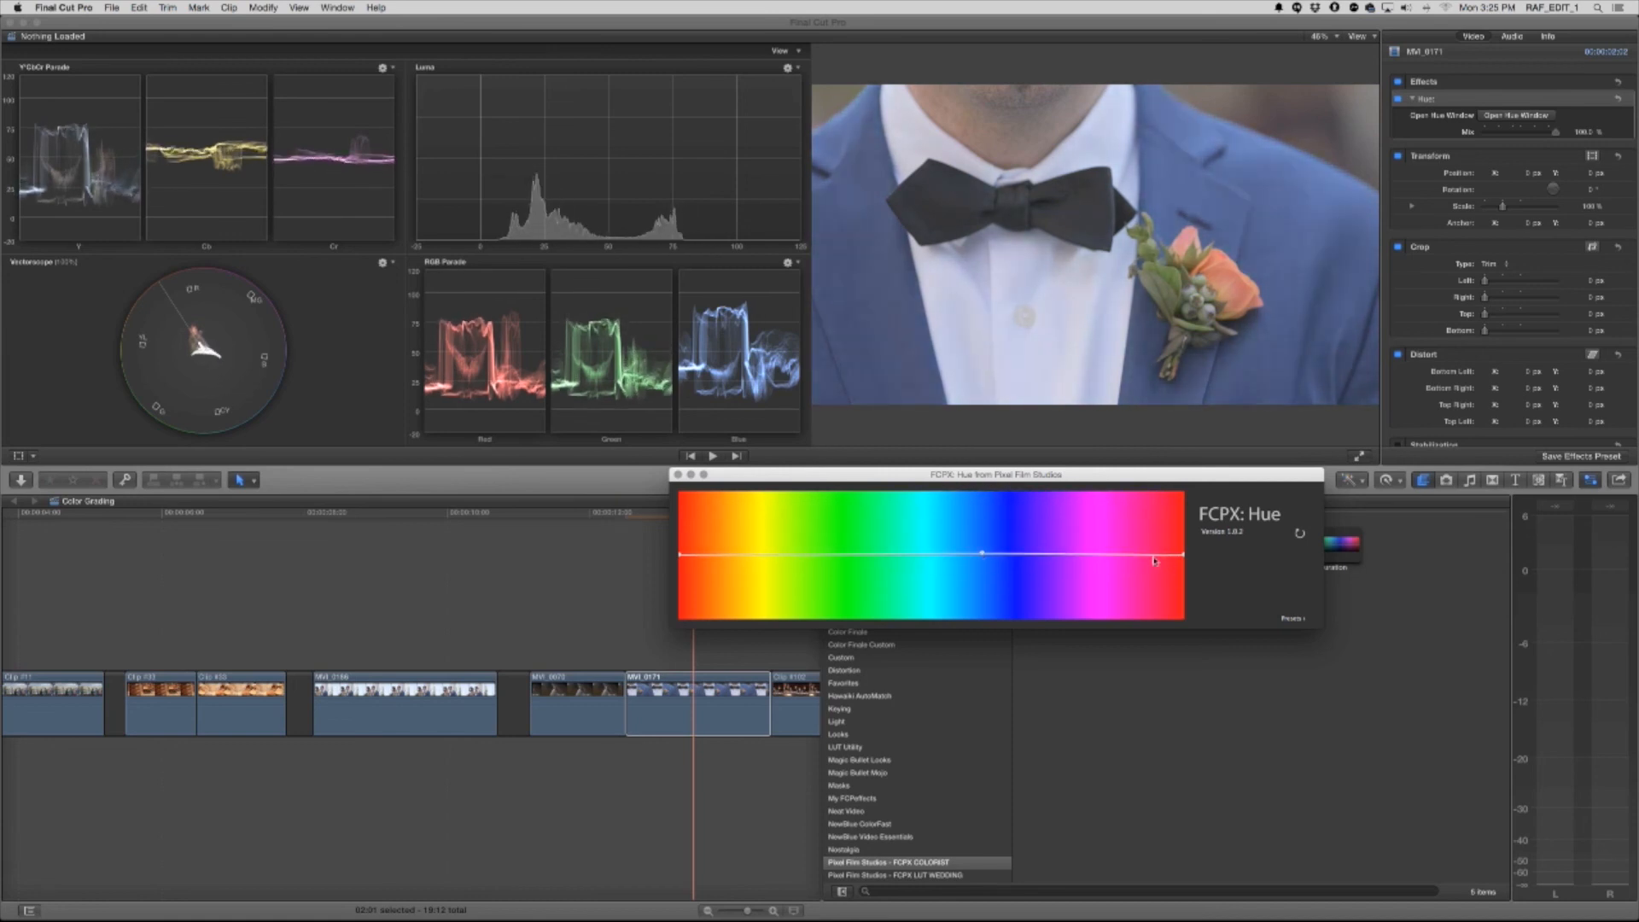
mouse_move(718, 559)
left_mouse_down()
mouse_move(717, 589)
mouse_move(720, 568)
mouse_move(701, 573)
mouse_move(717, 562)
left_mouse_up()
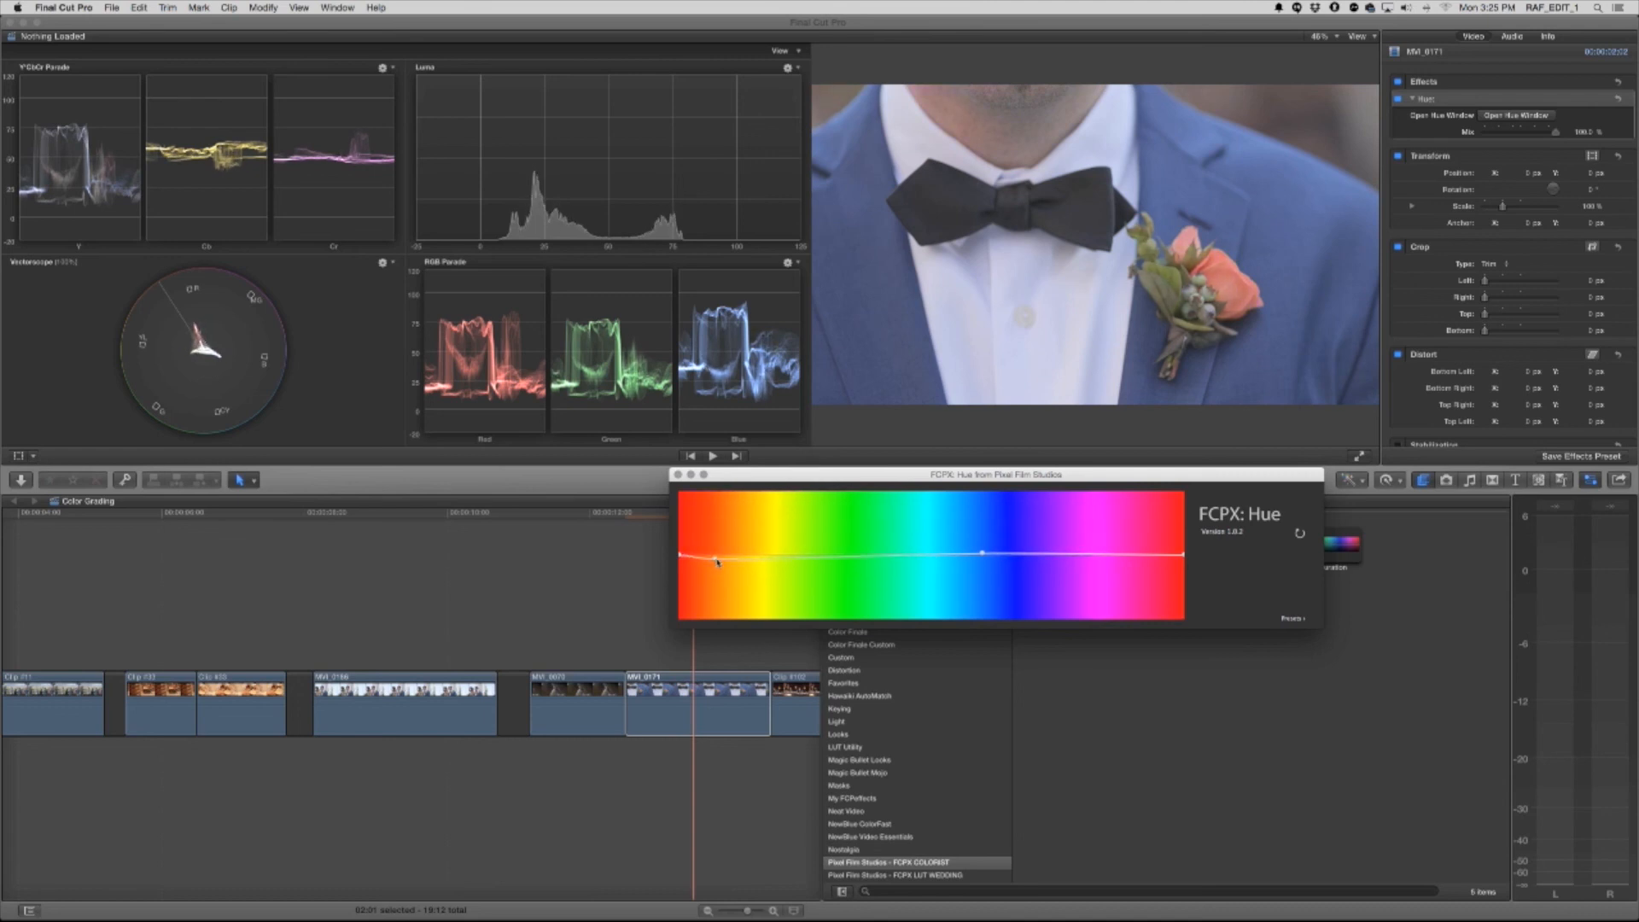
left_click(679, 475)
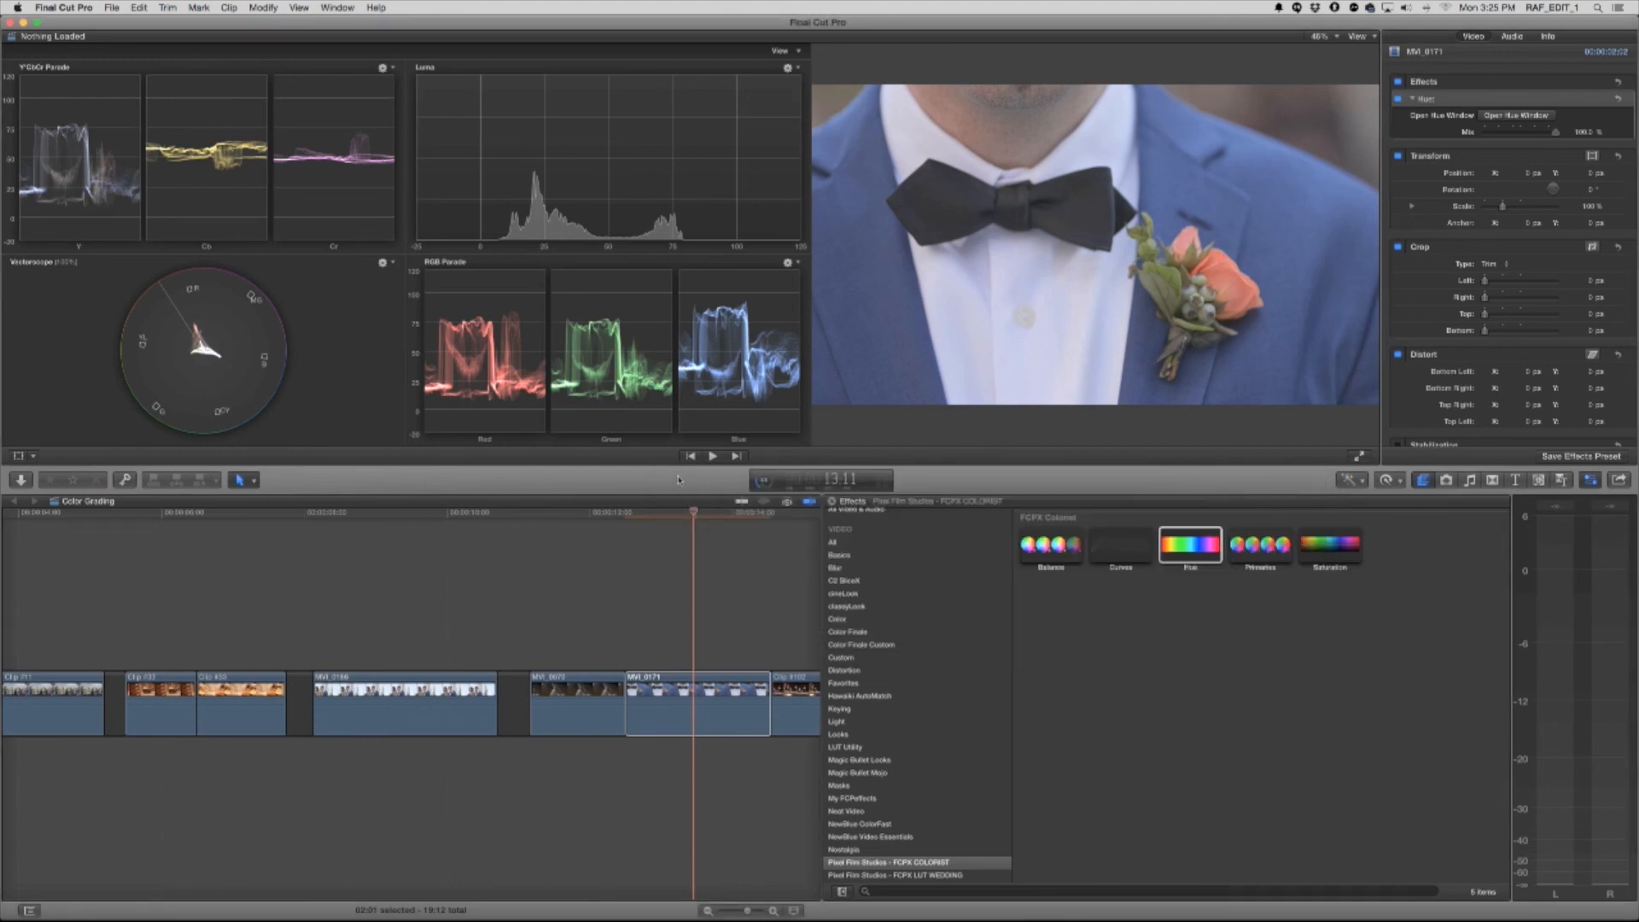
Apply the FCPX Colorist Balance effect to the candlelit table clip and open its Balance window clear of the viewer
scroll(683, 585, "right", 2)
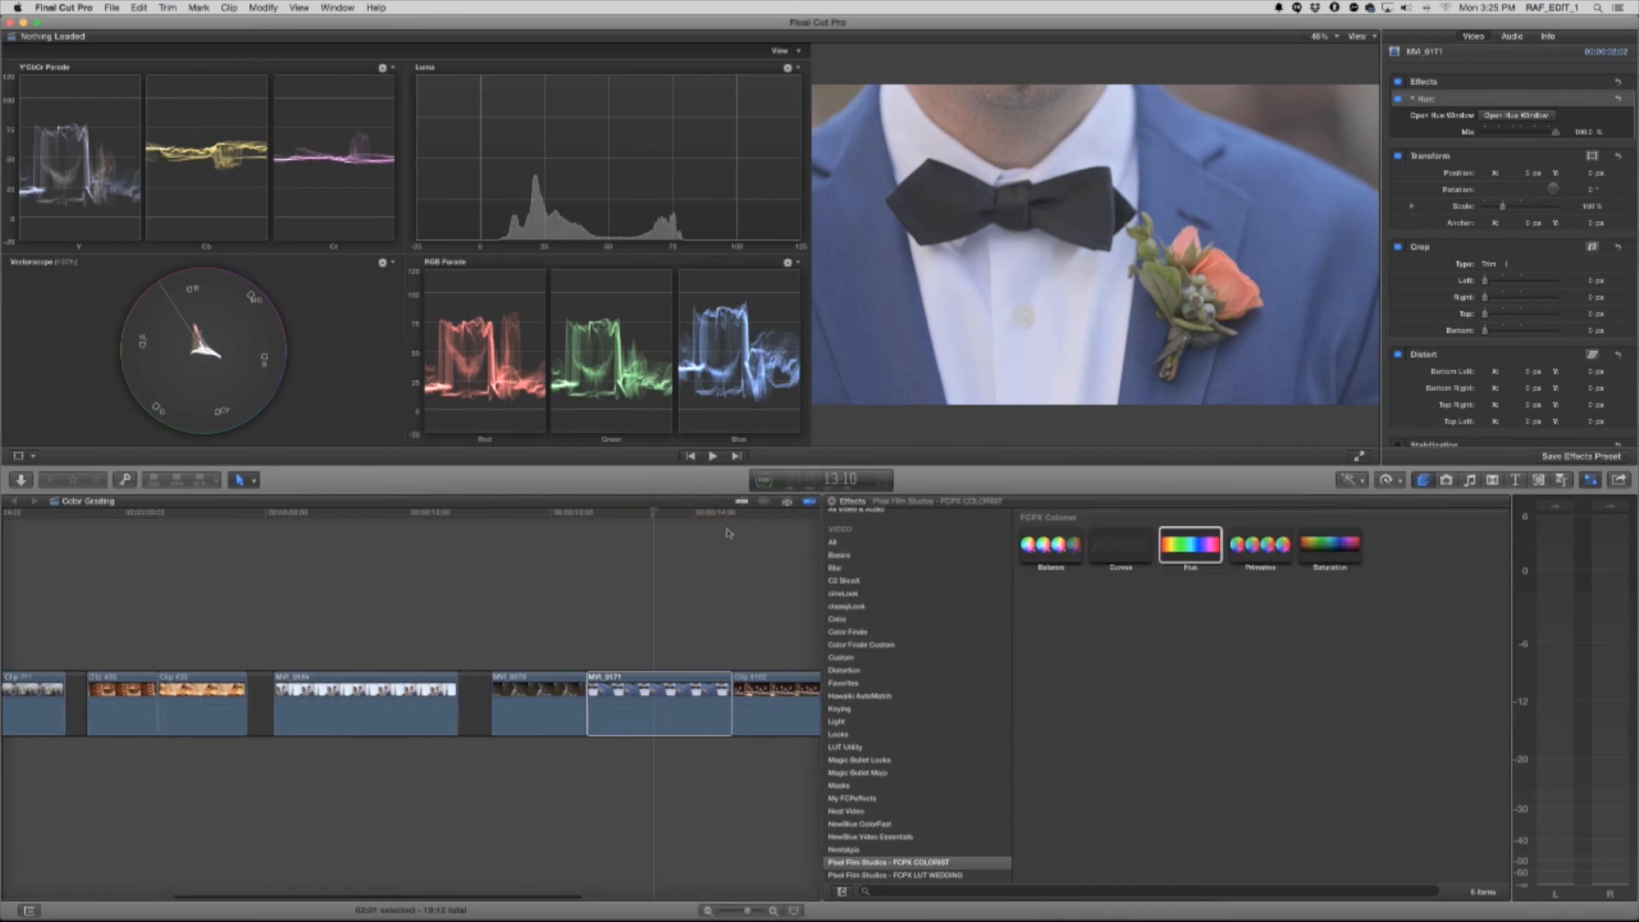
scroll(575, 521, "right", 5)
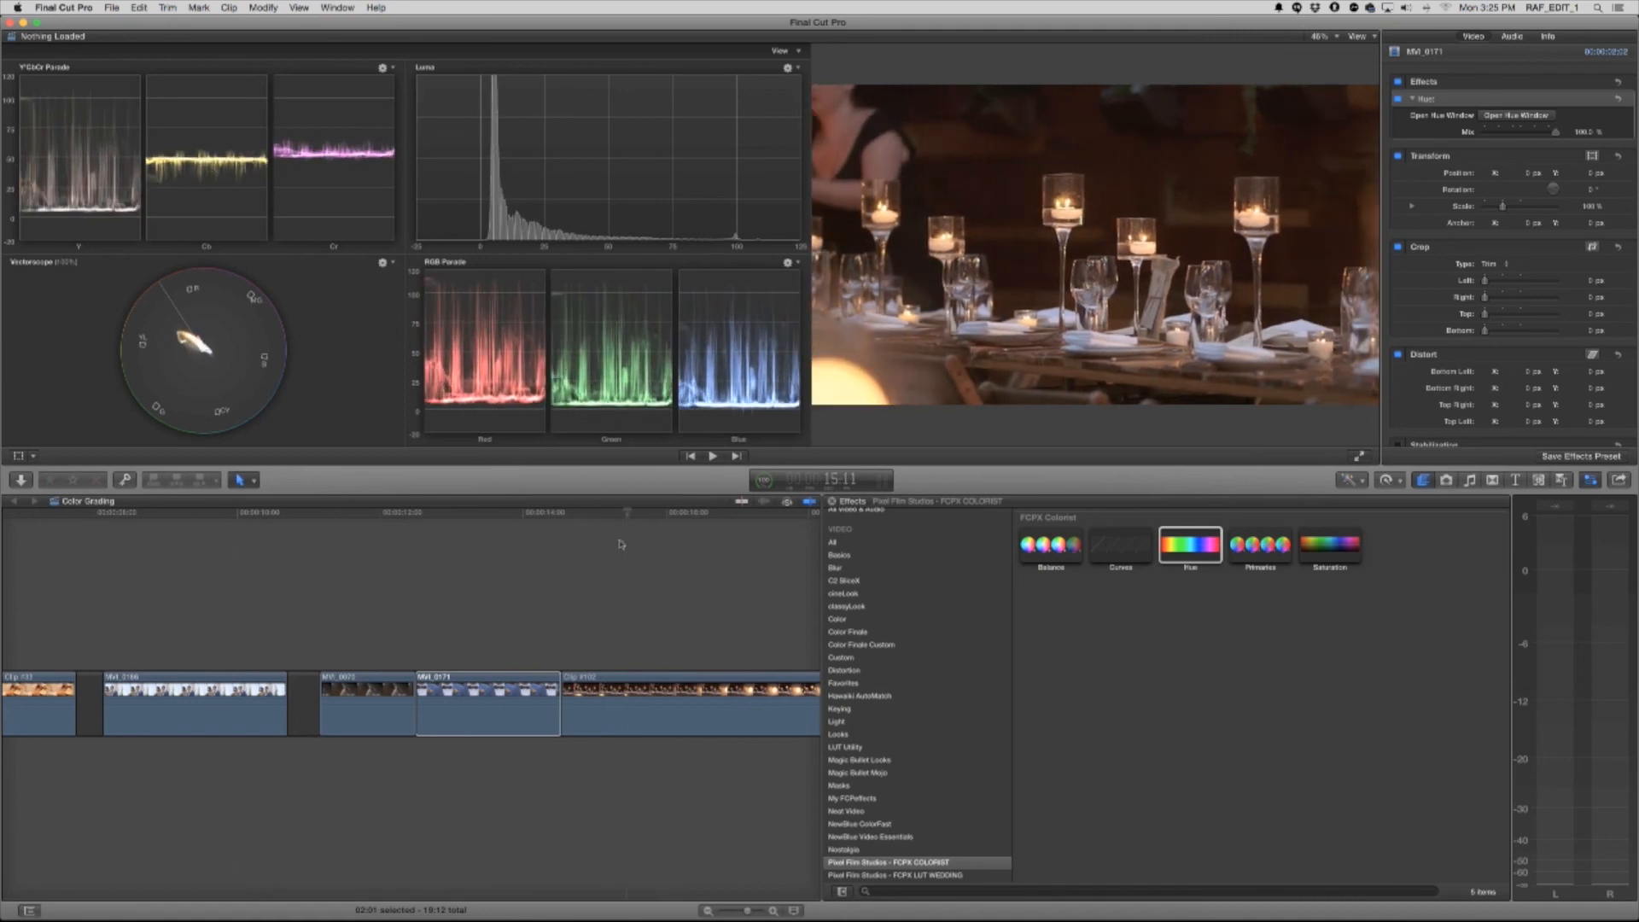
scroll(619, 525, "right", 2)
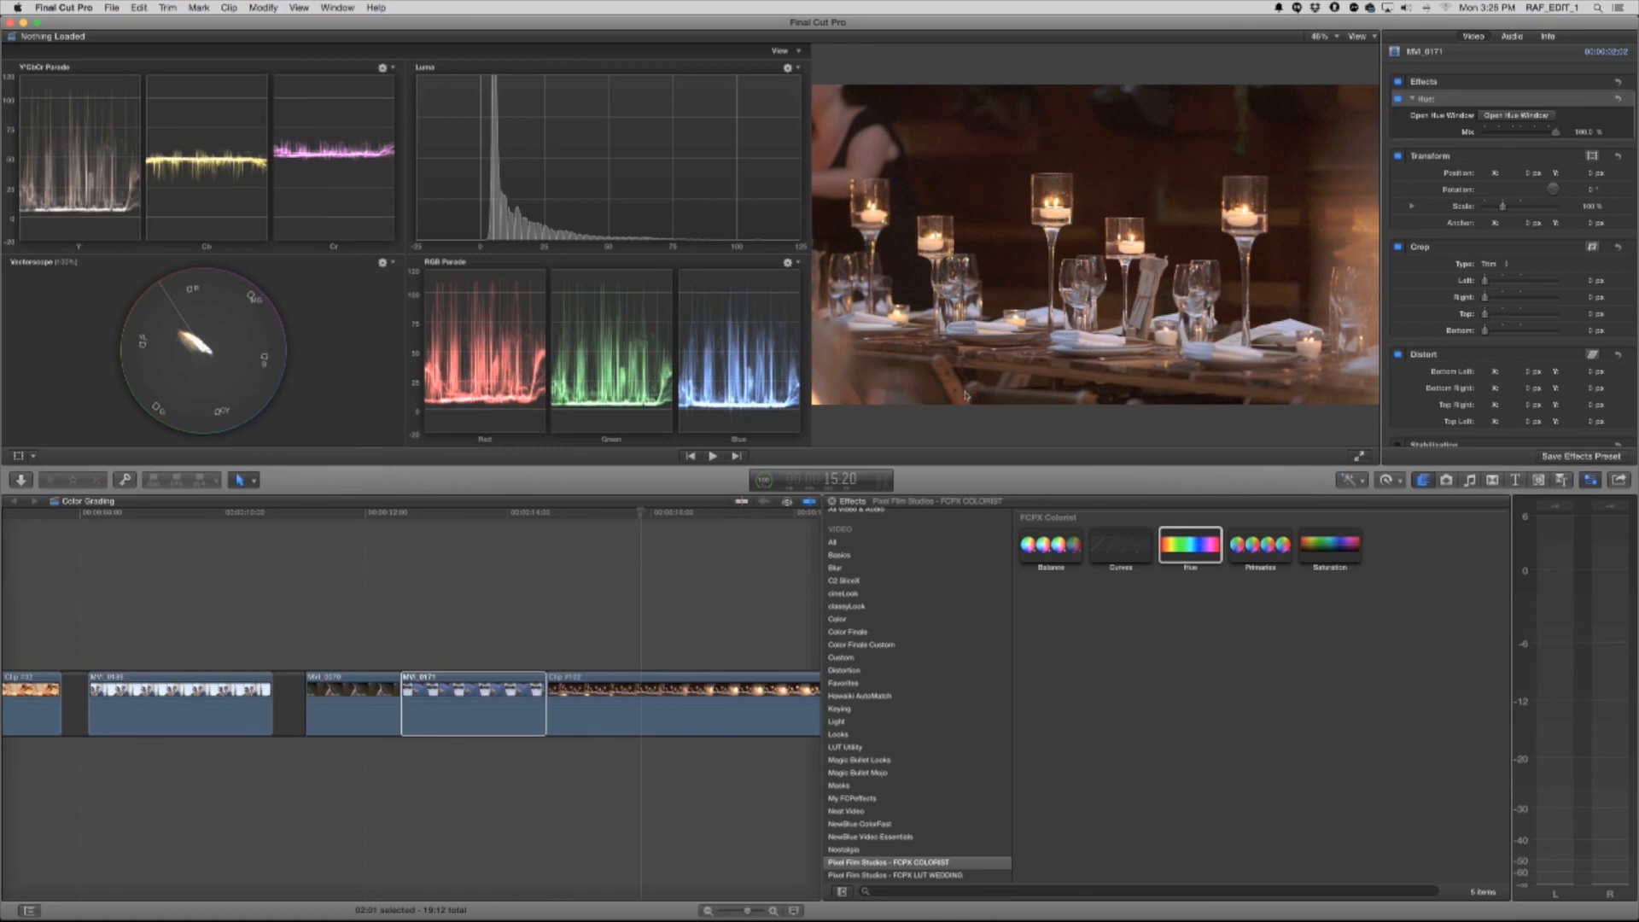
left_click_drag(678, 512, 716, 523)
left_click(704, 706)
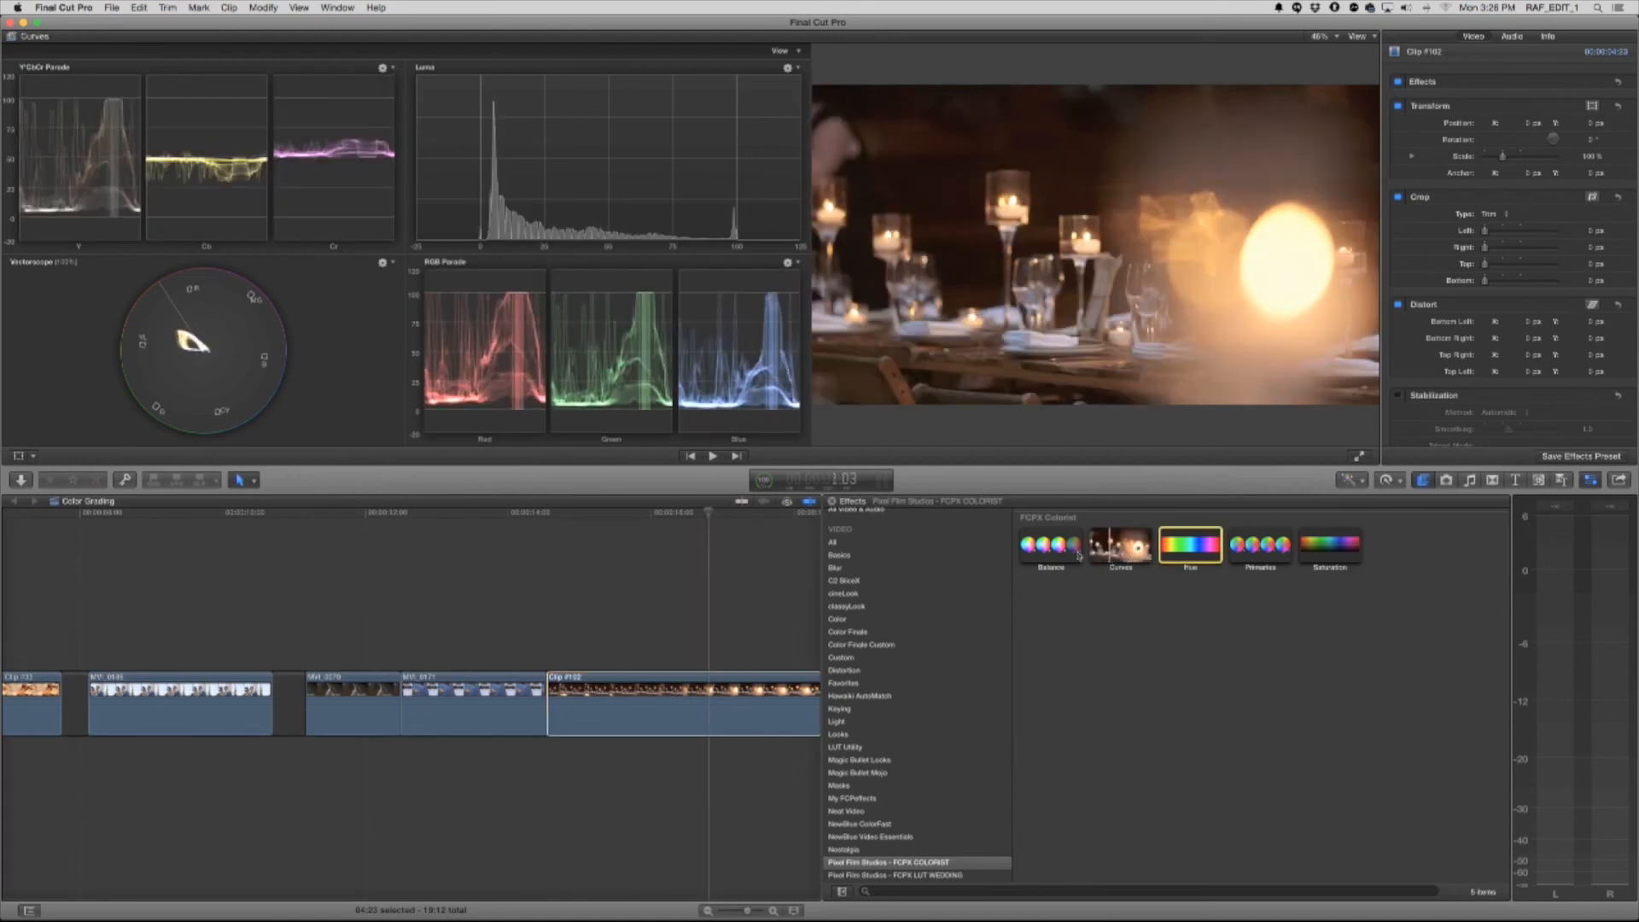
left_click_drag(1051, 547, 732, 707)
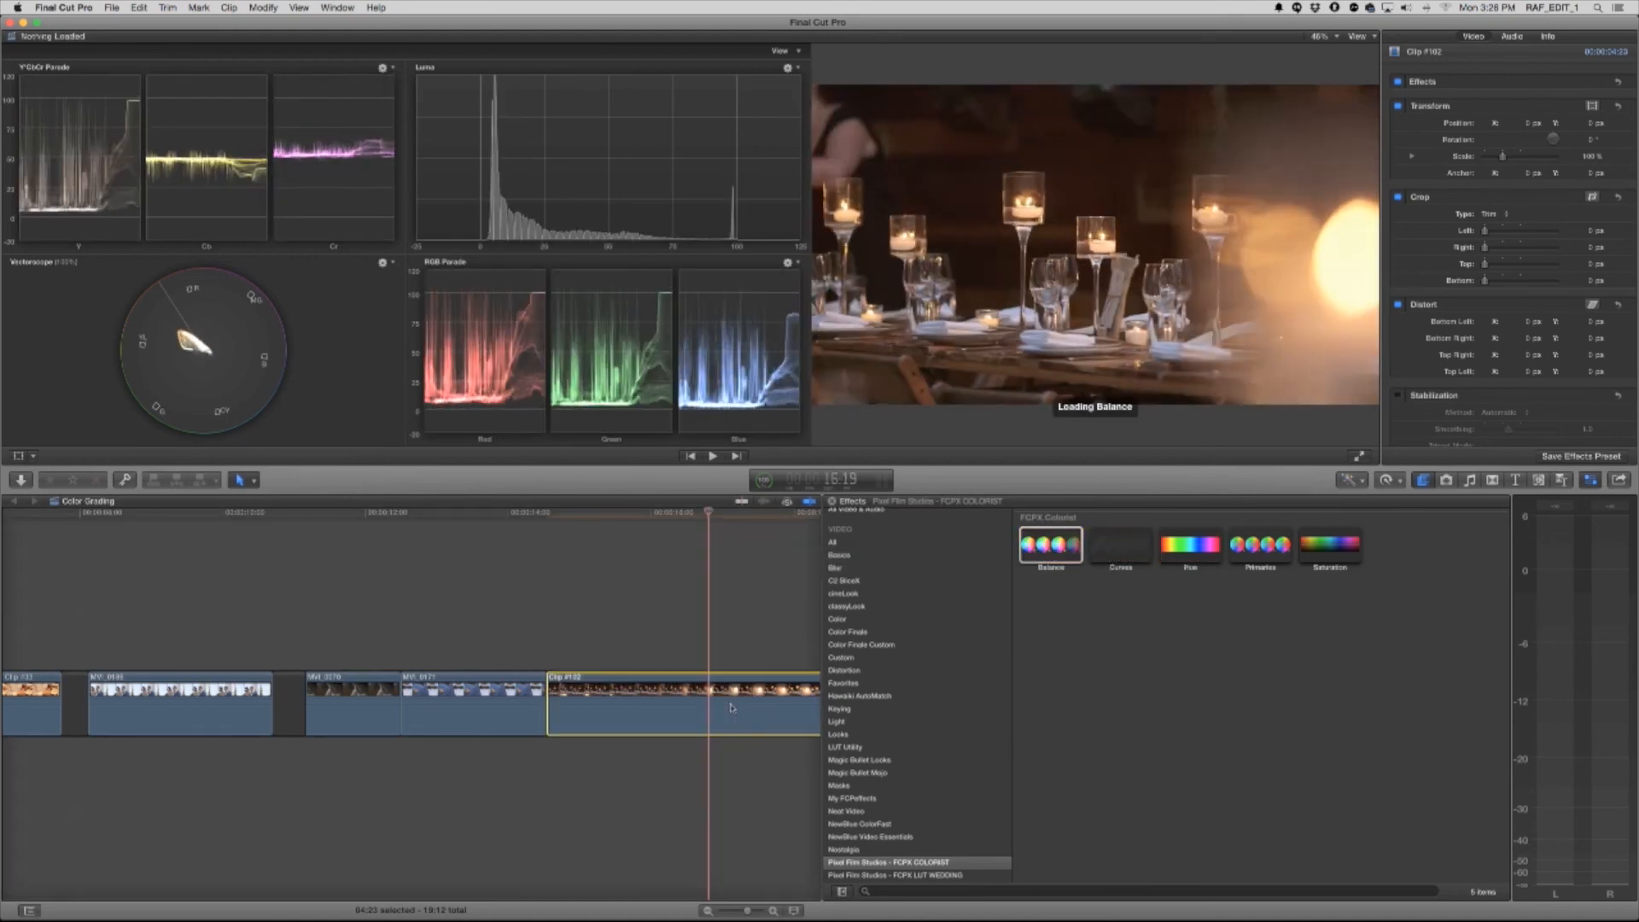
left_click(1523, 114)
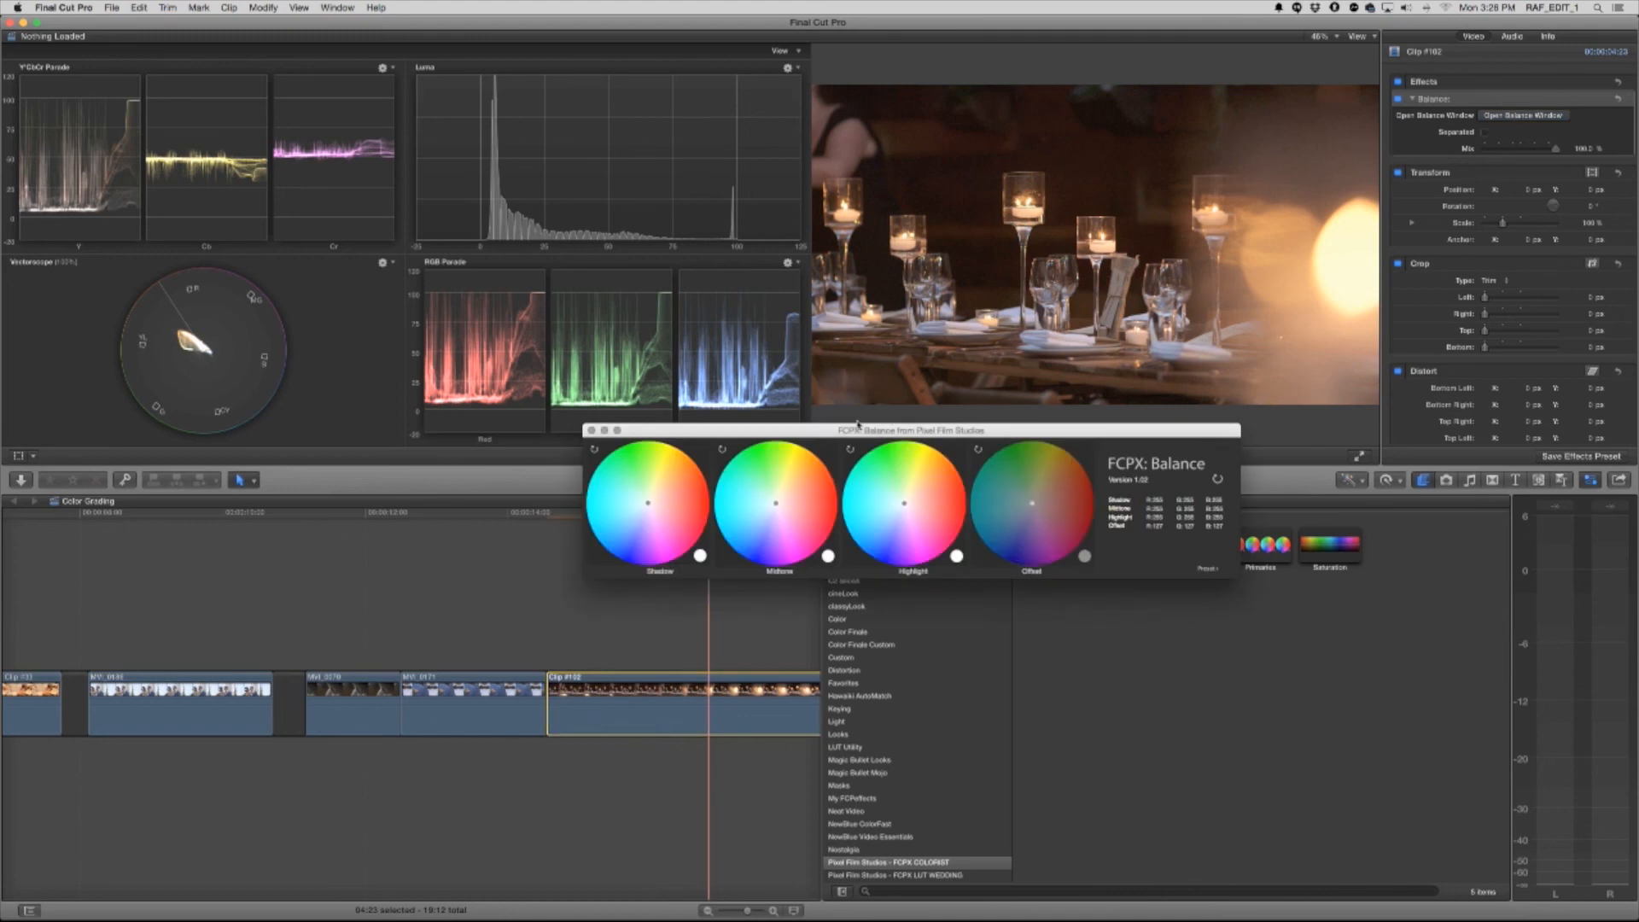
left_click_drag(888, 430, 1105, 504)
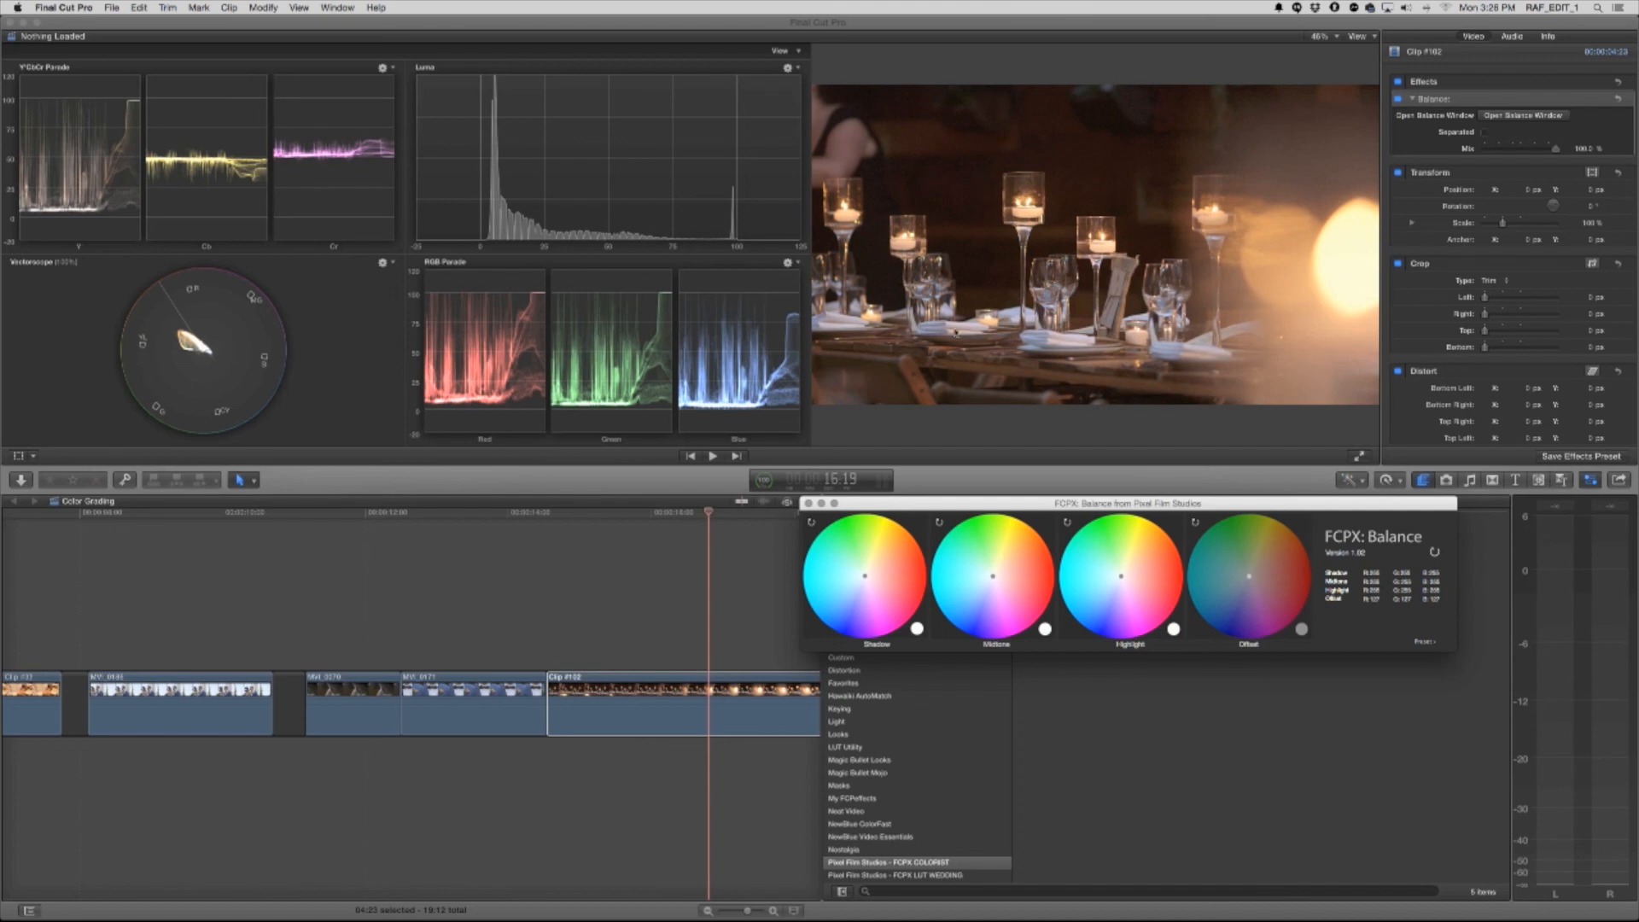
Shift the table clip's highlights, midtones and shadows slightly toward warm yellow on the Balance color wheels
left_click_drag(1121, 580, 1199, 505)
mouse_move(1130, 566)
left_mouse_down()
mouse_move(1150, 512)
mouse_move(1132, 561)
left_mouse_up()
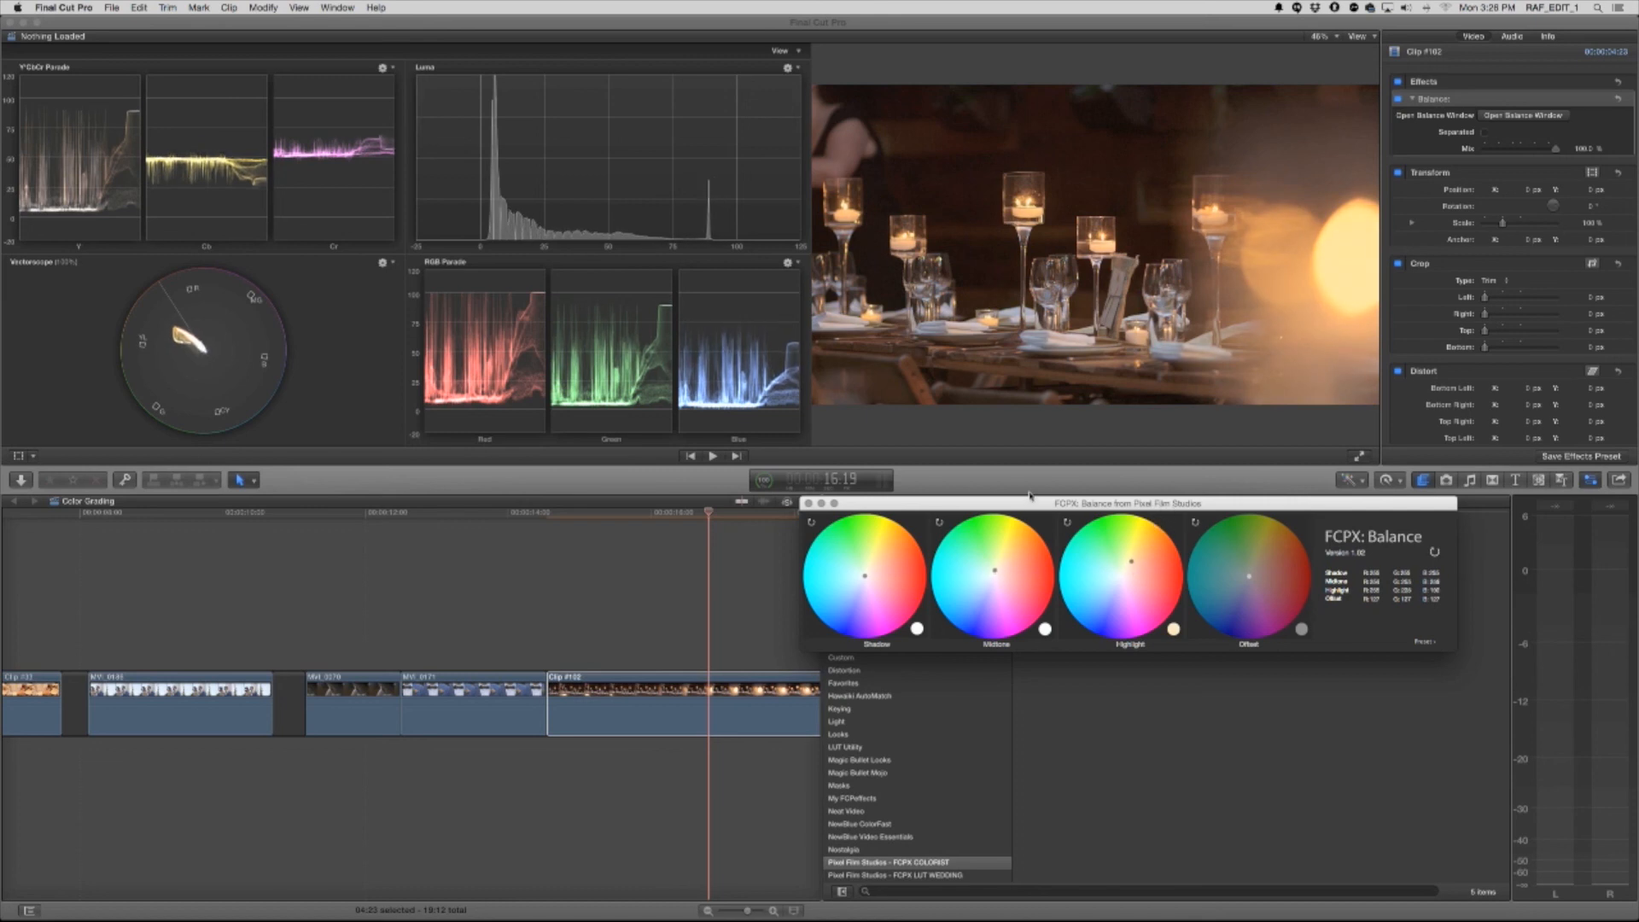
left_click_drag(995, 571, 995, 567)
left_click_drag(865, 576, 865, 573)
Compare the table clip with the Balance effect off and on, leave it enabled, and close the Balance window
left_click(1398, 100)
left_click(1400, 99)
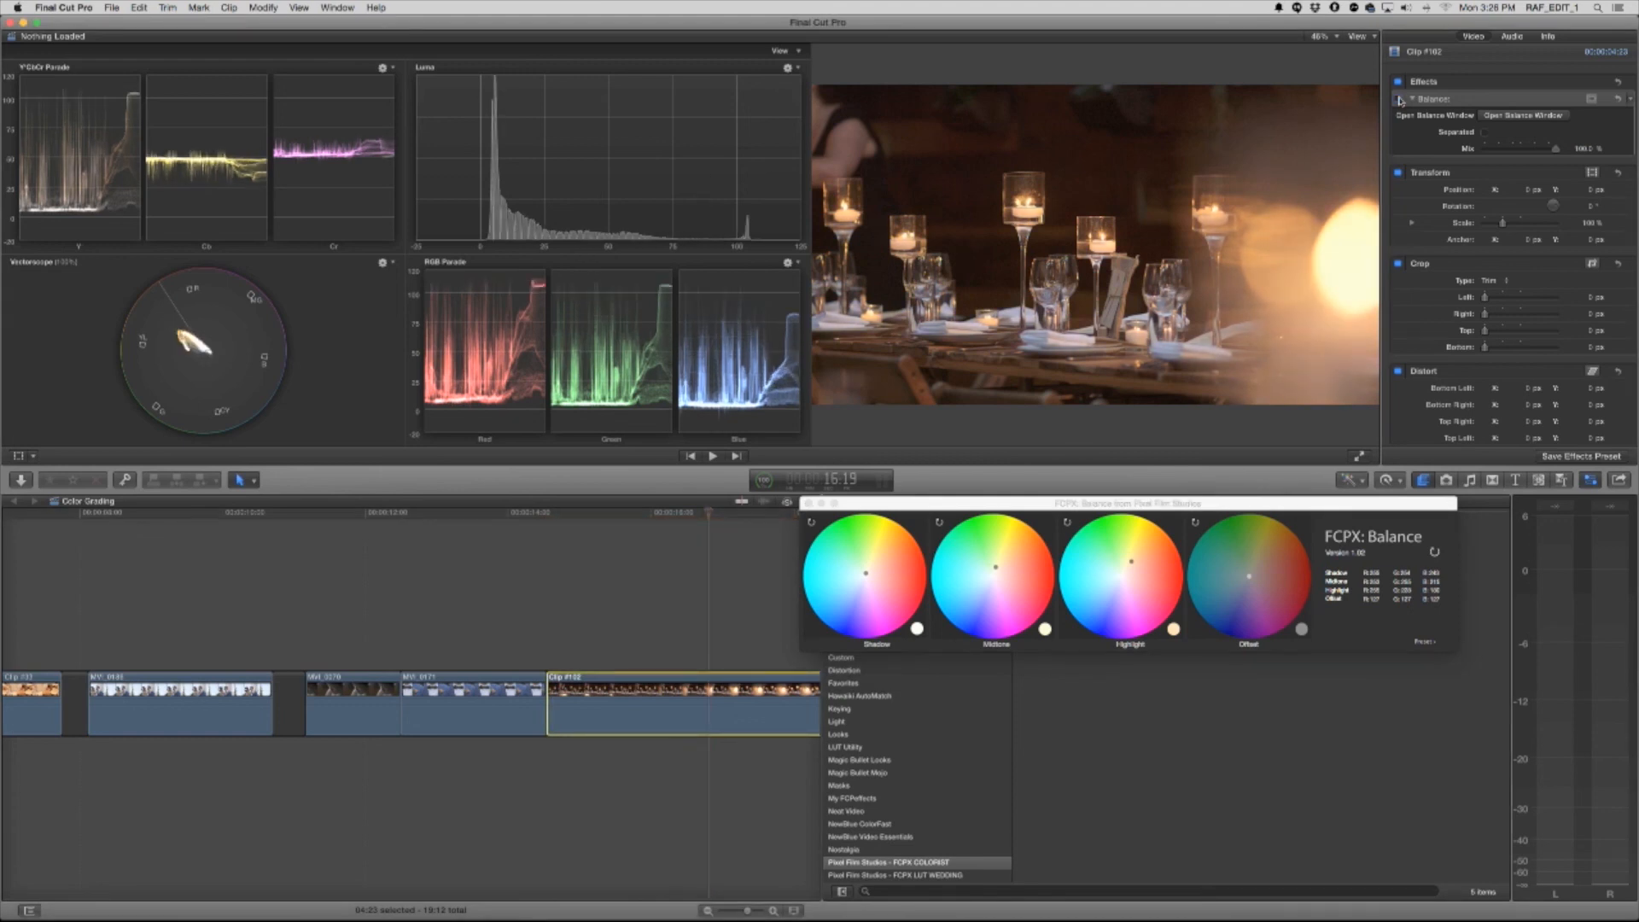
left_click(1400, 99)
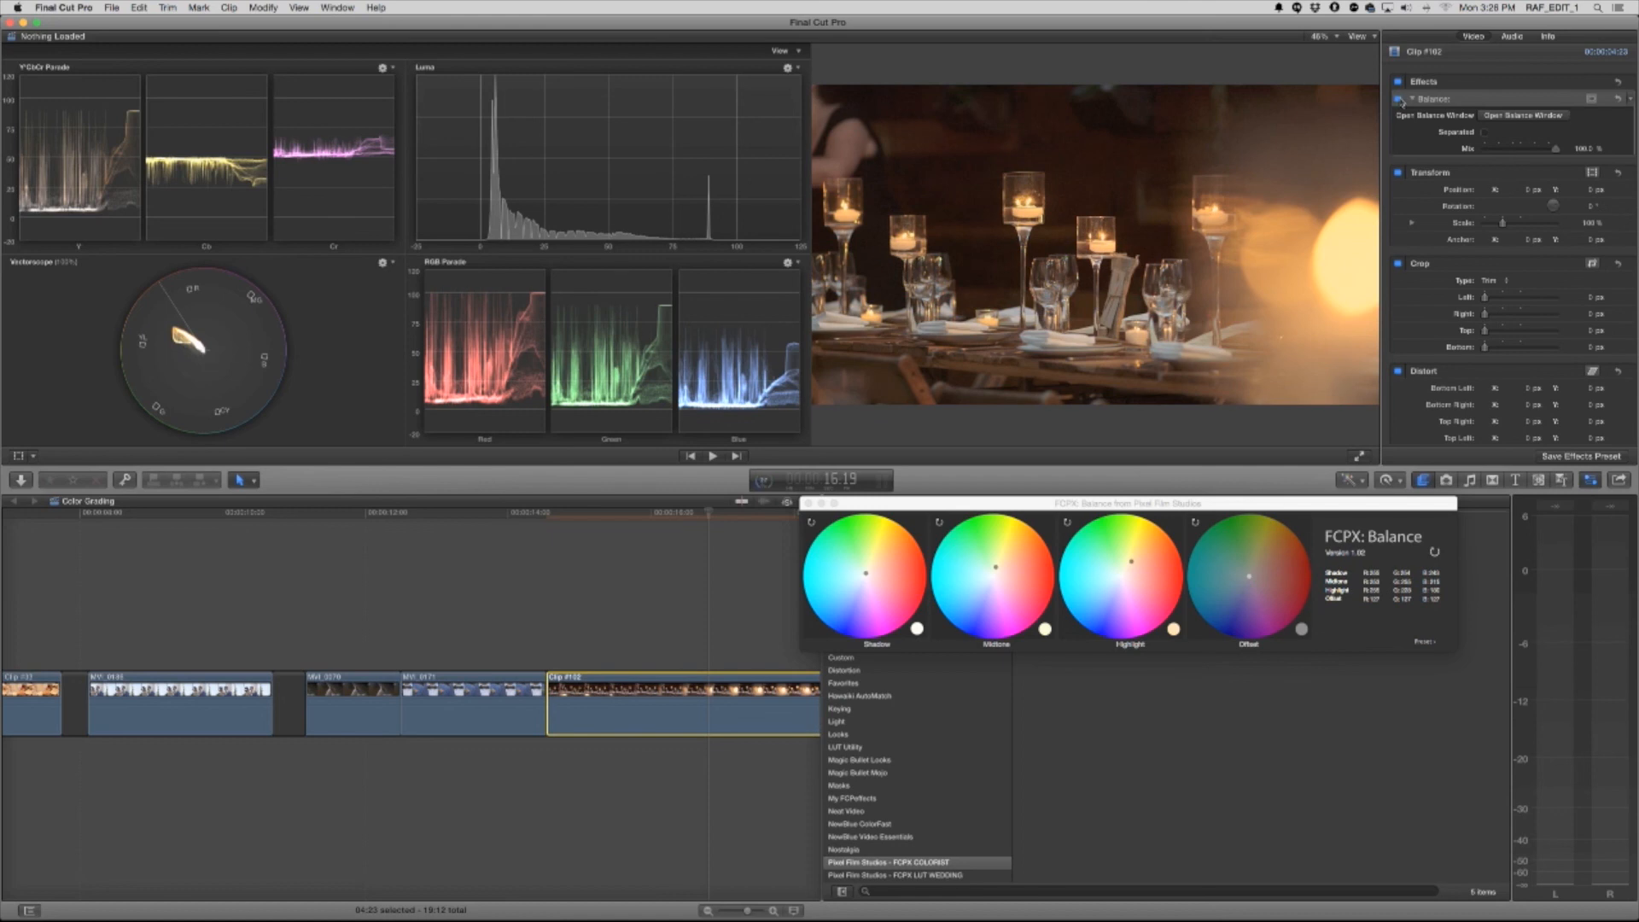
left_click(1412, 99)
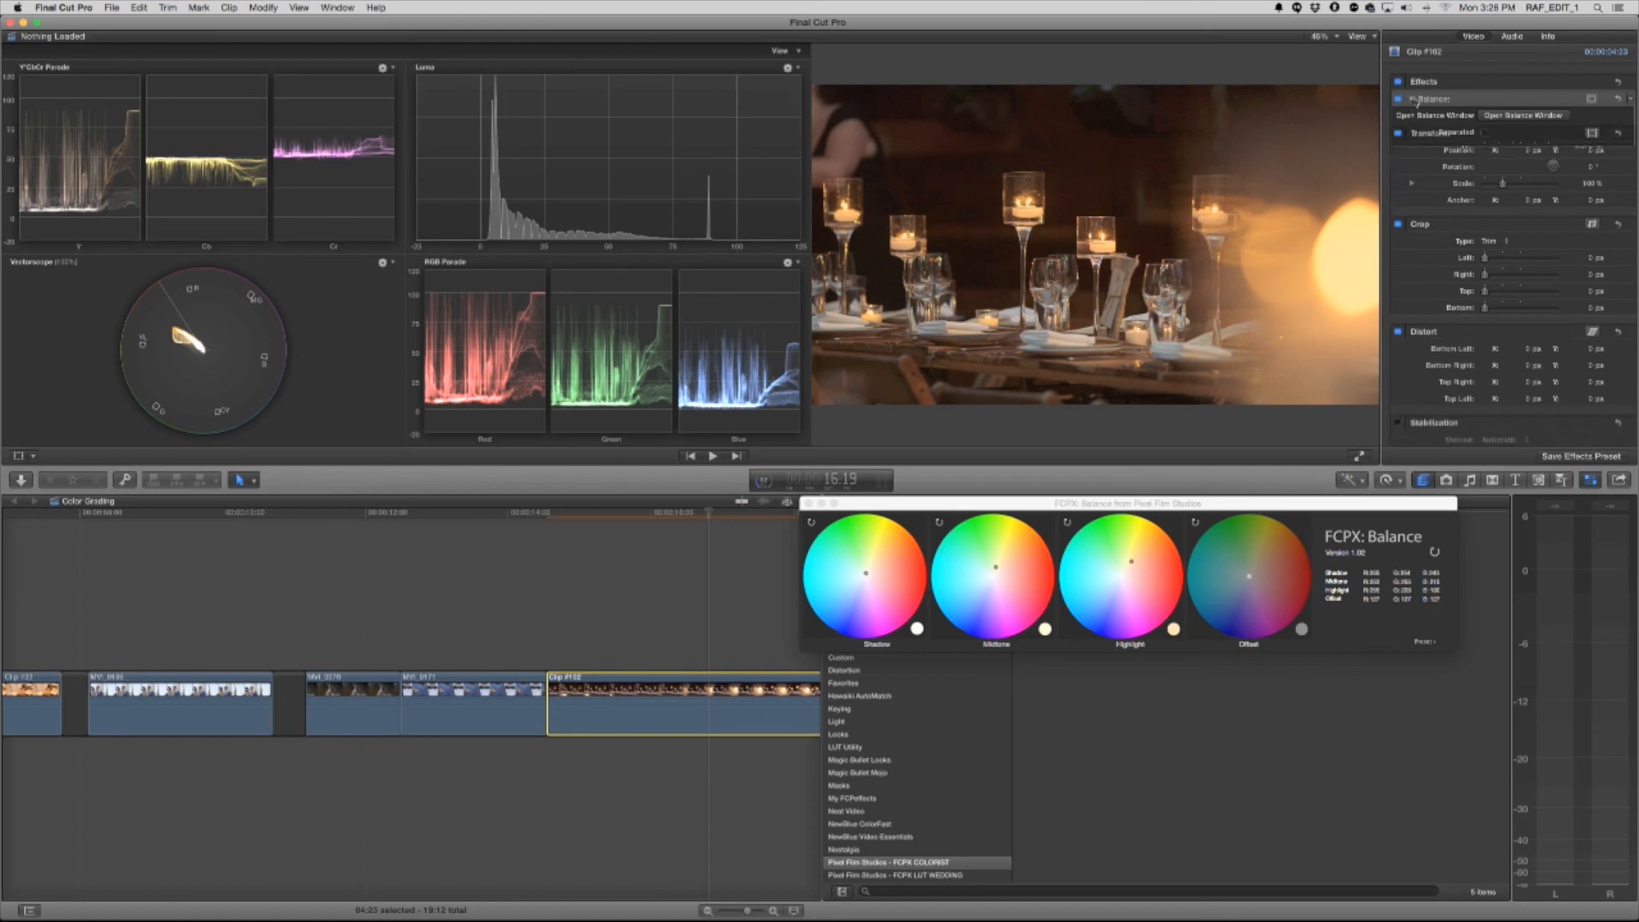
left_click(808, 503)
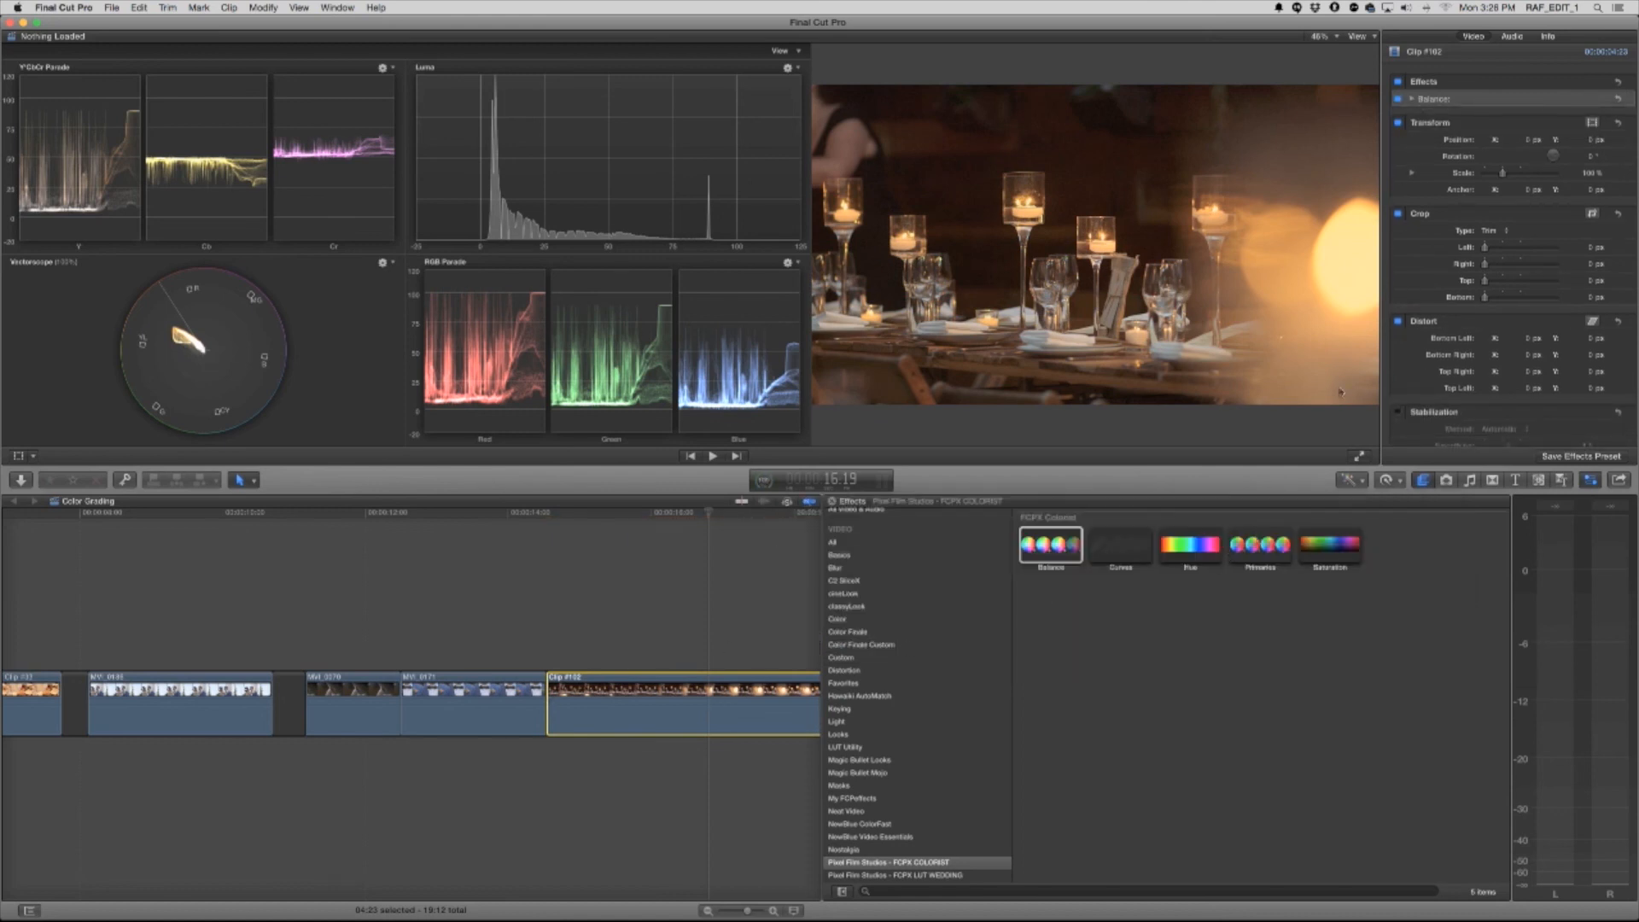
Add the Color Correction effect to the candlelit table clip and open its Color Board
left_click(836, 621)
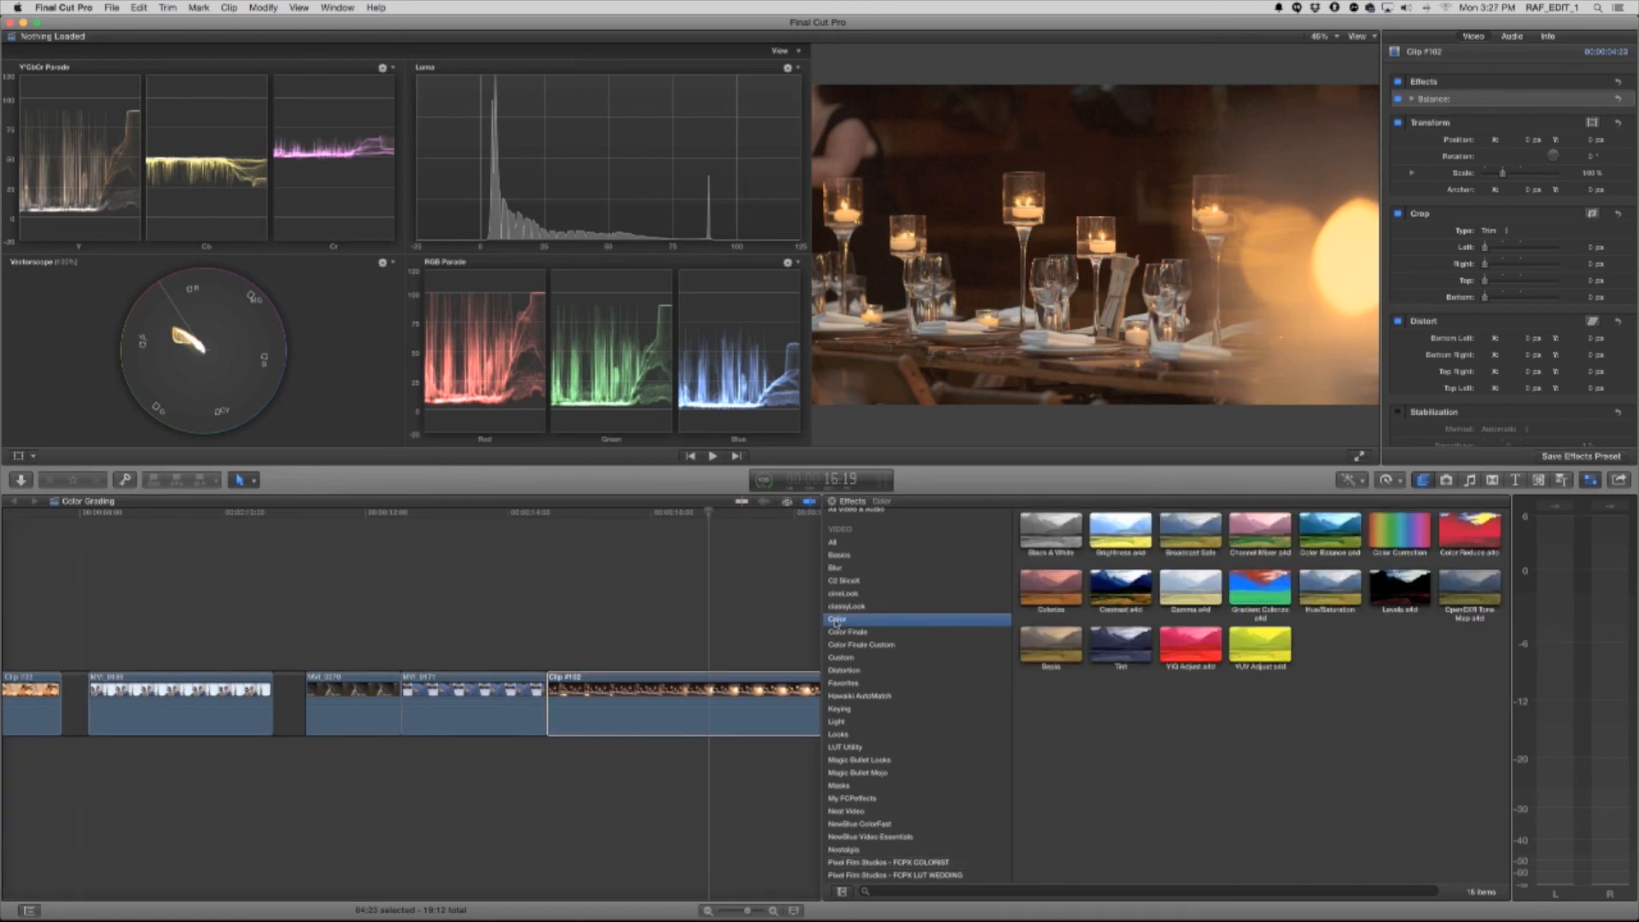
left_click_drag(1400, 529, 709, 705)
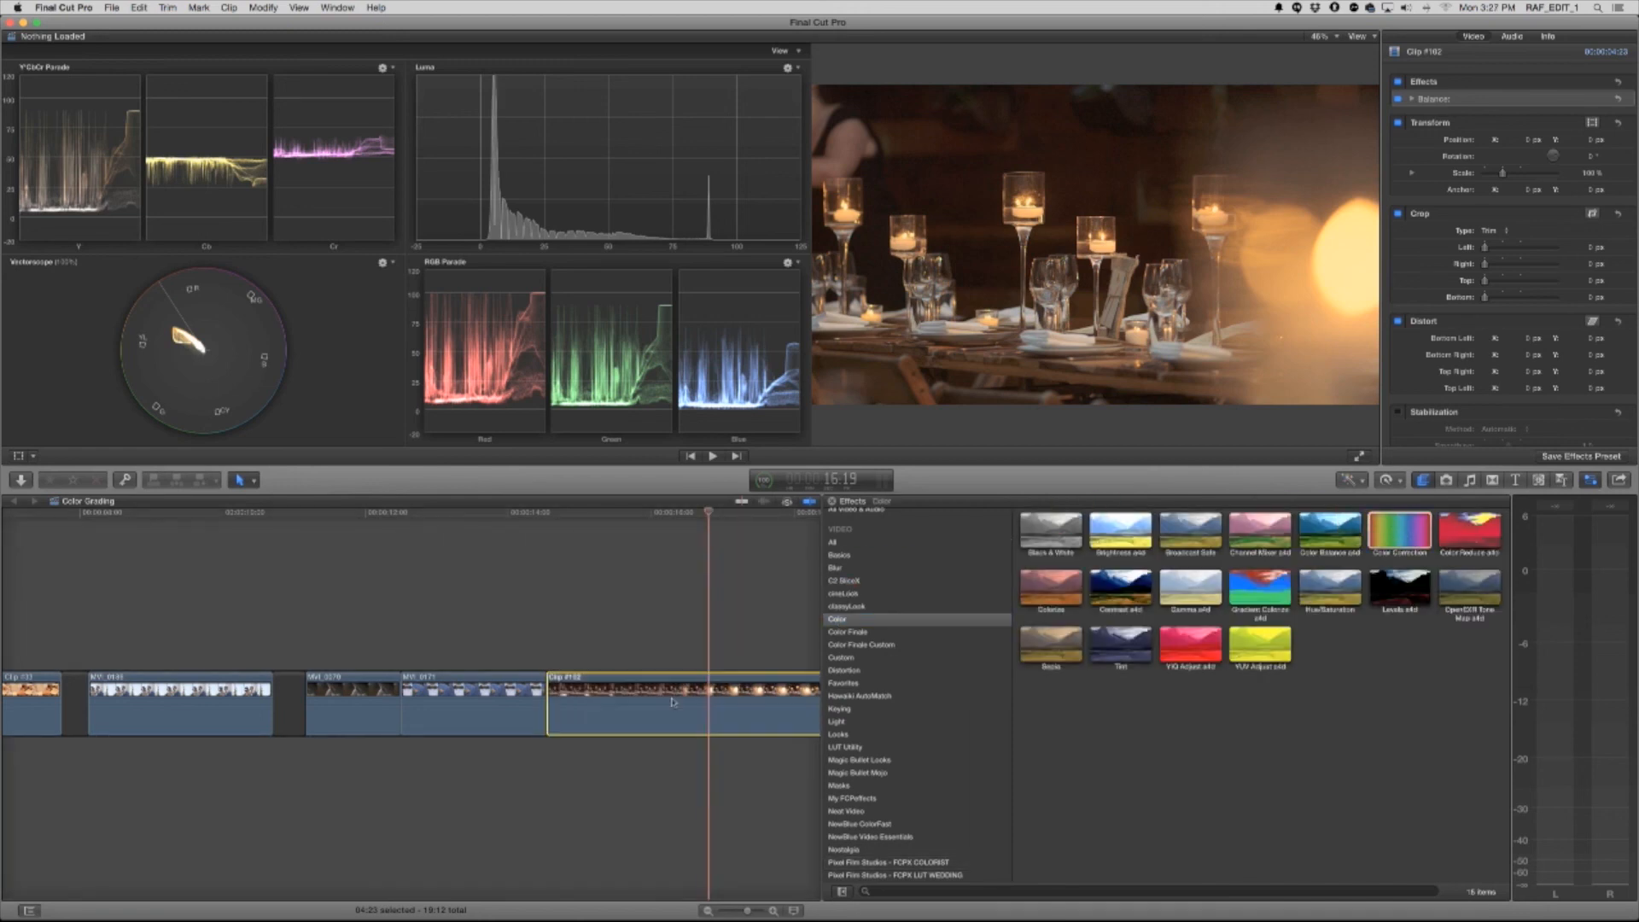
left_click(1487, 132)
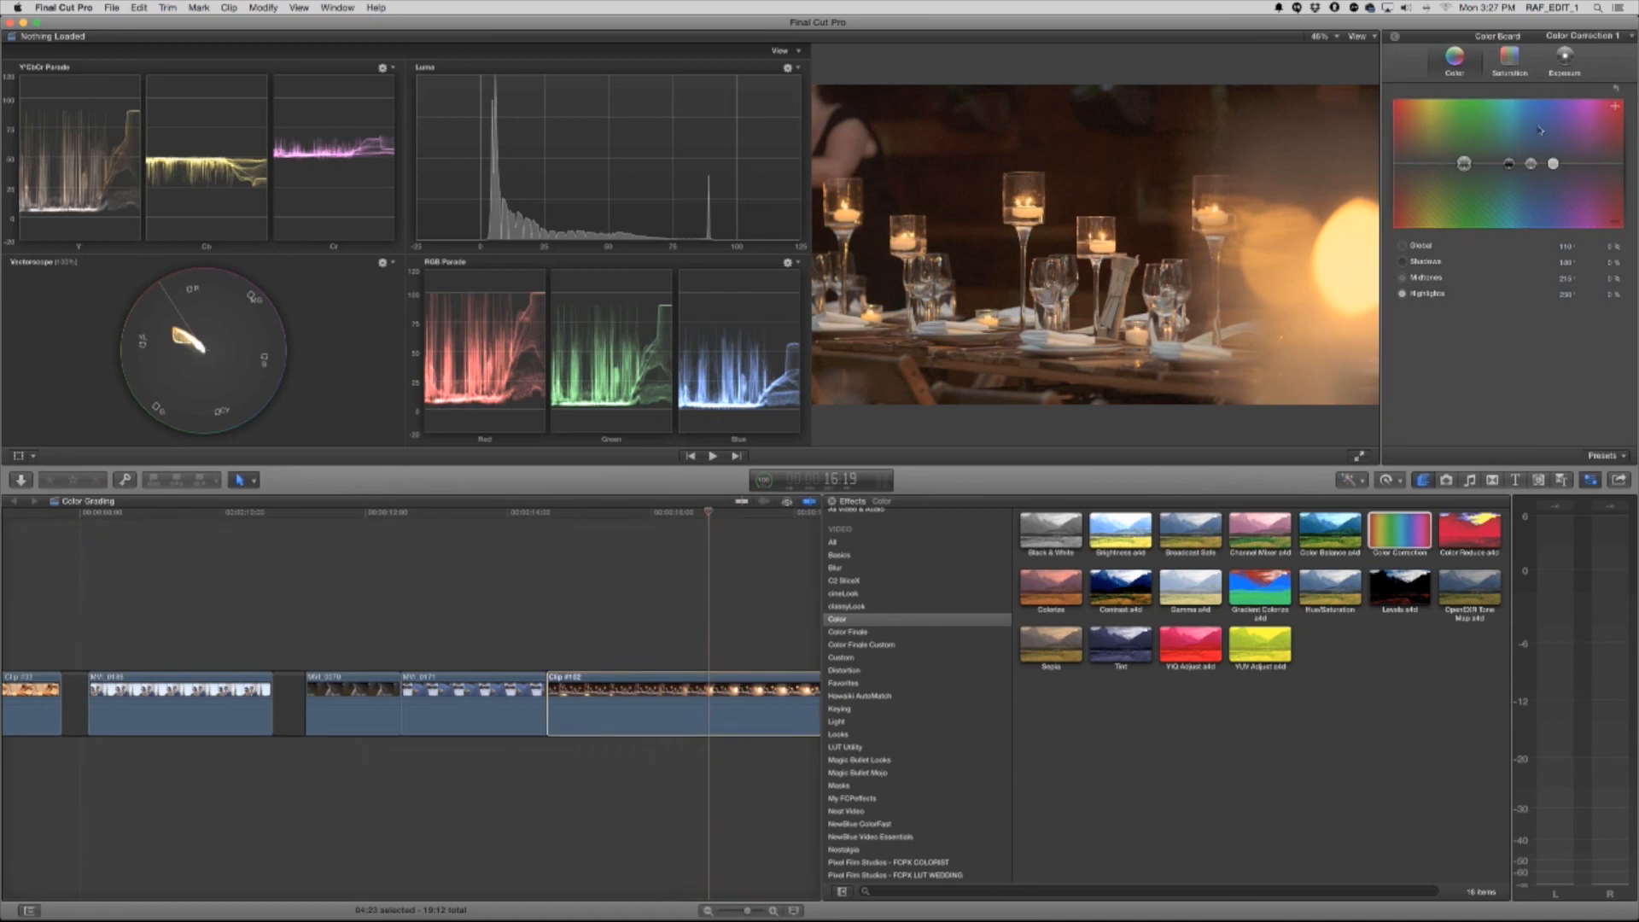
Fine-tune the table clip's exposure, slightly raise the saturation of its shadows, midtones and highlights, and close the Color Board
left_click(1566, 58)
mouse_move(1456, 167)
left_mouse_down()
mouse_move(1591, 159)
mouse_move(1456, 157)
left_mouse_up()
left_click(1510, 61)
left_click_drag(1590, 164, 1591, 161)
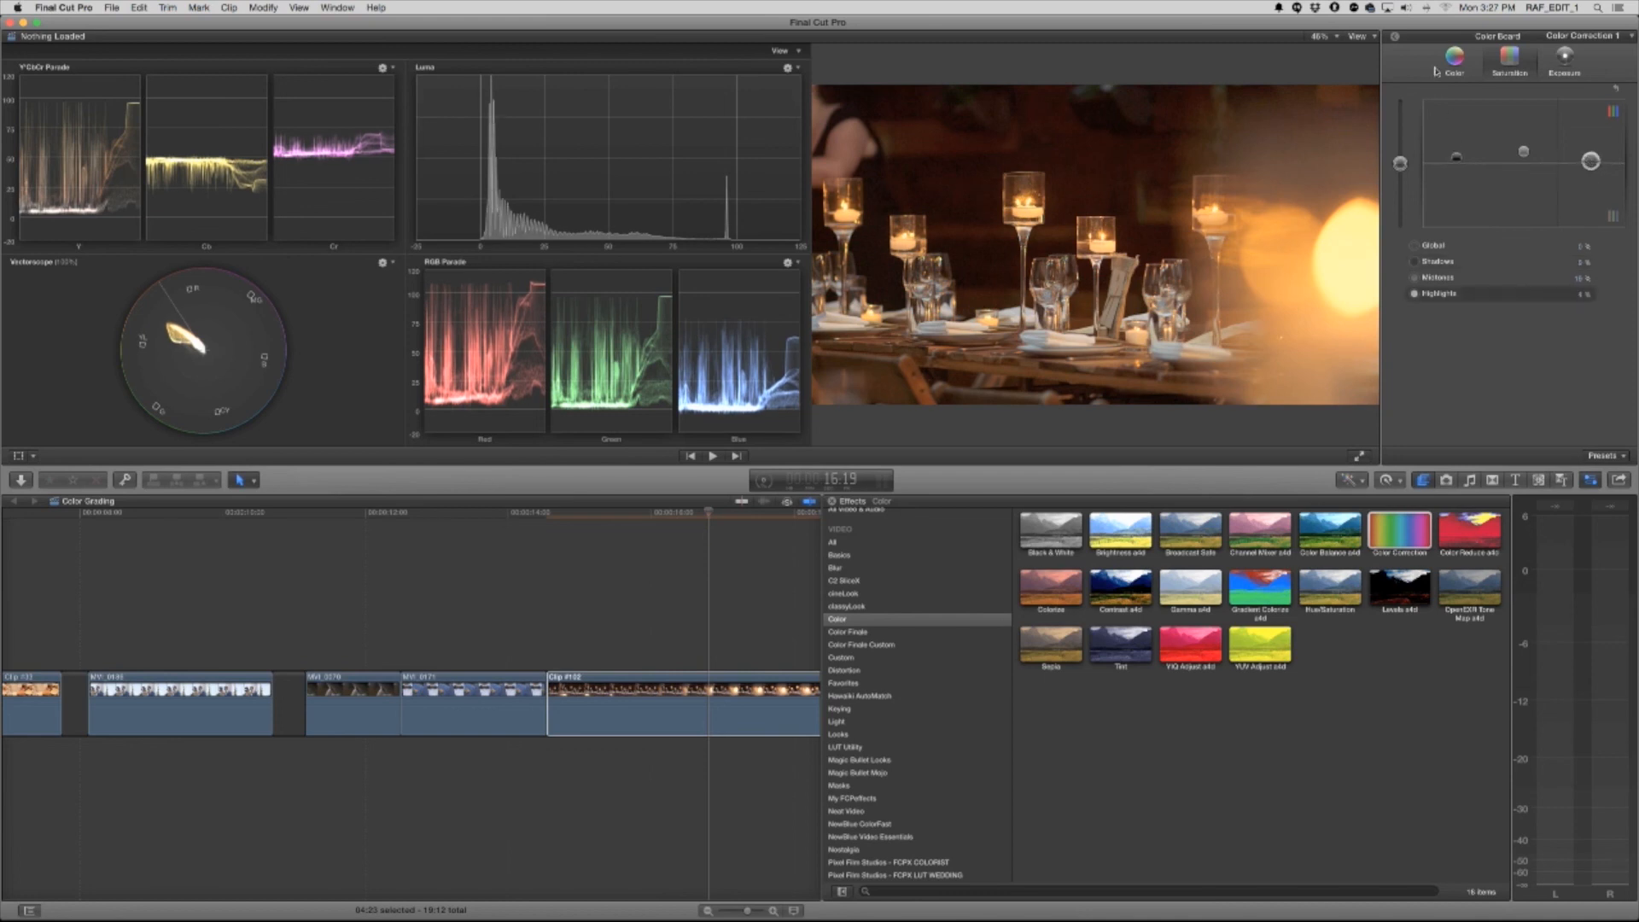
left_click(1449, 66)
left_click(1398, 38)
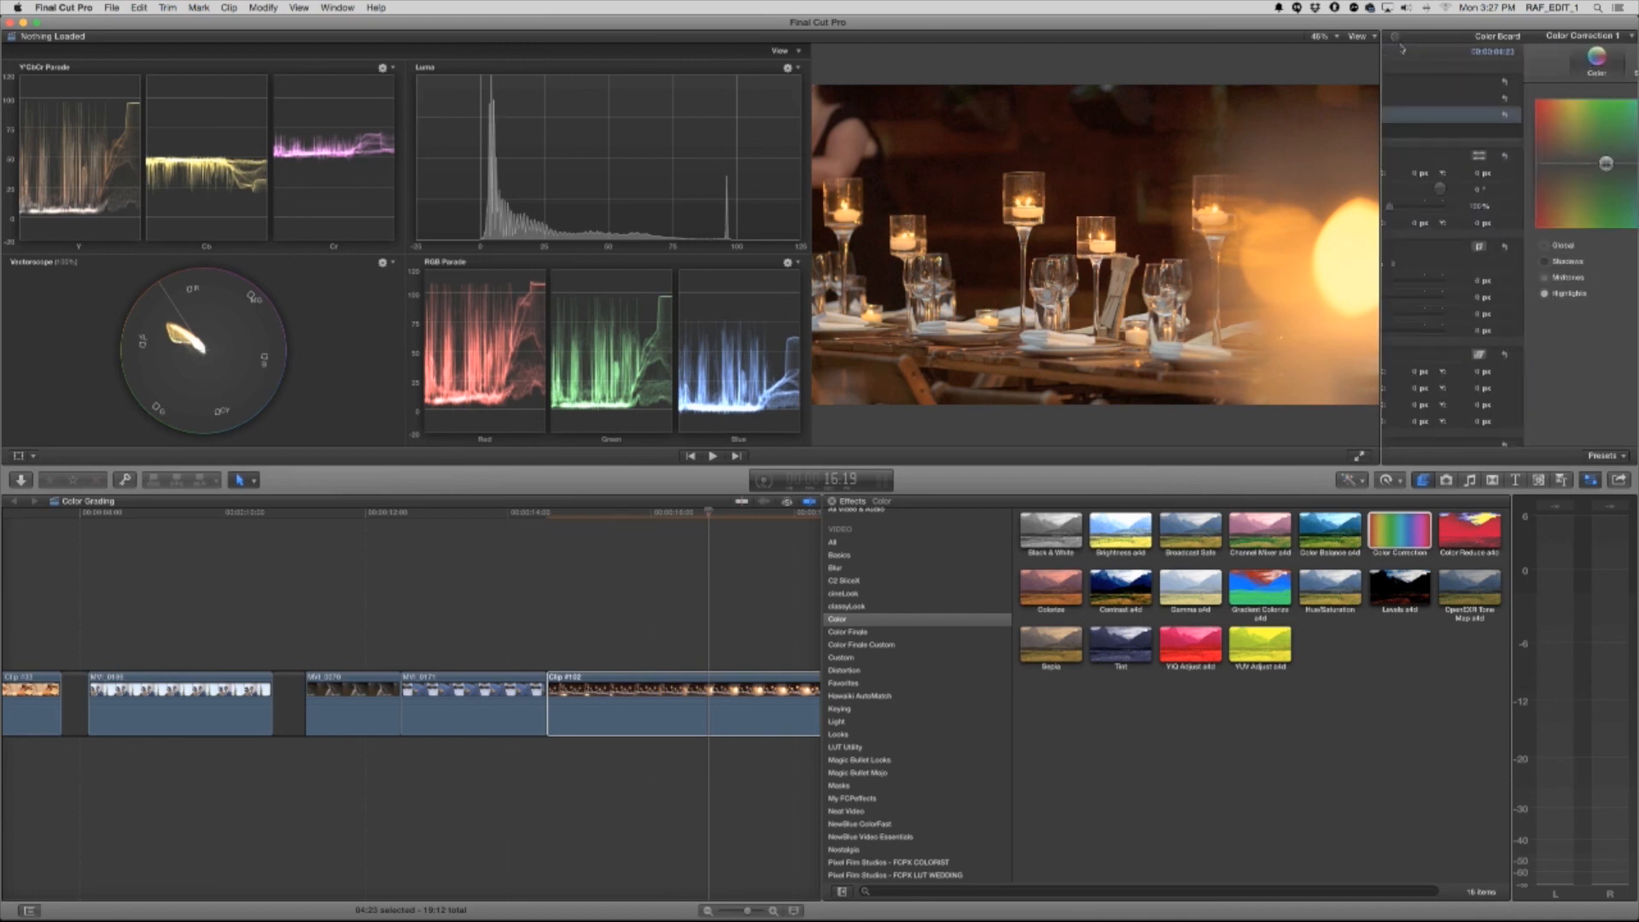
Compare the candlelit table clip before and after grading by switching all its effects off and on
left_click(1398, 82)
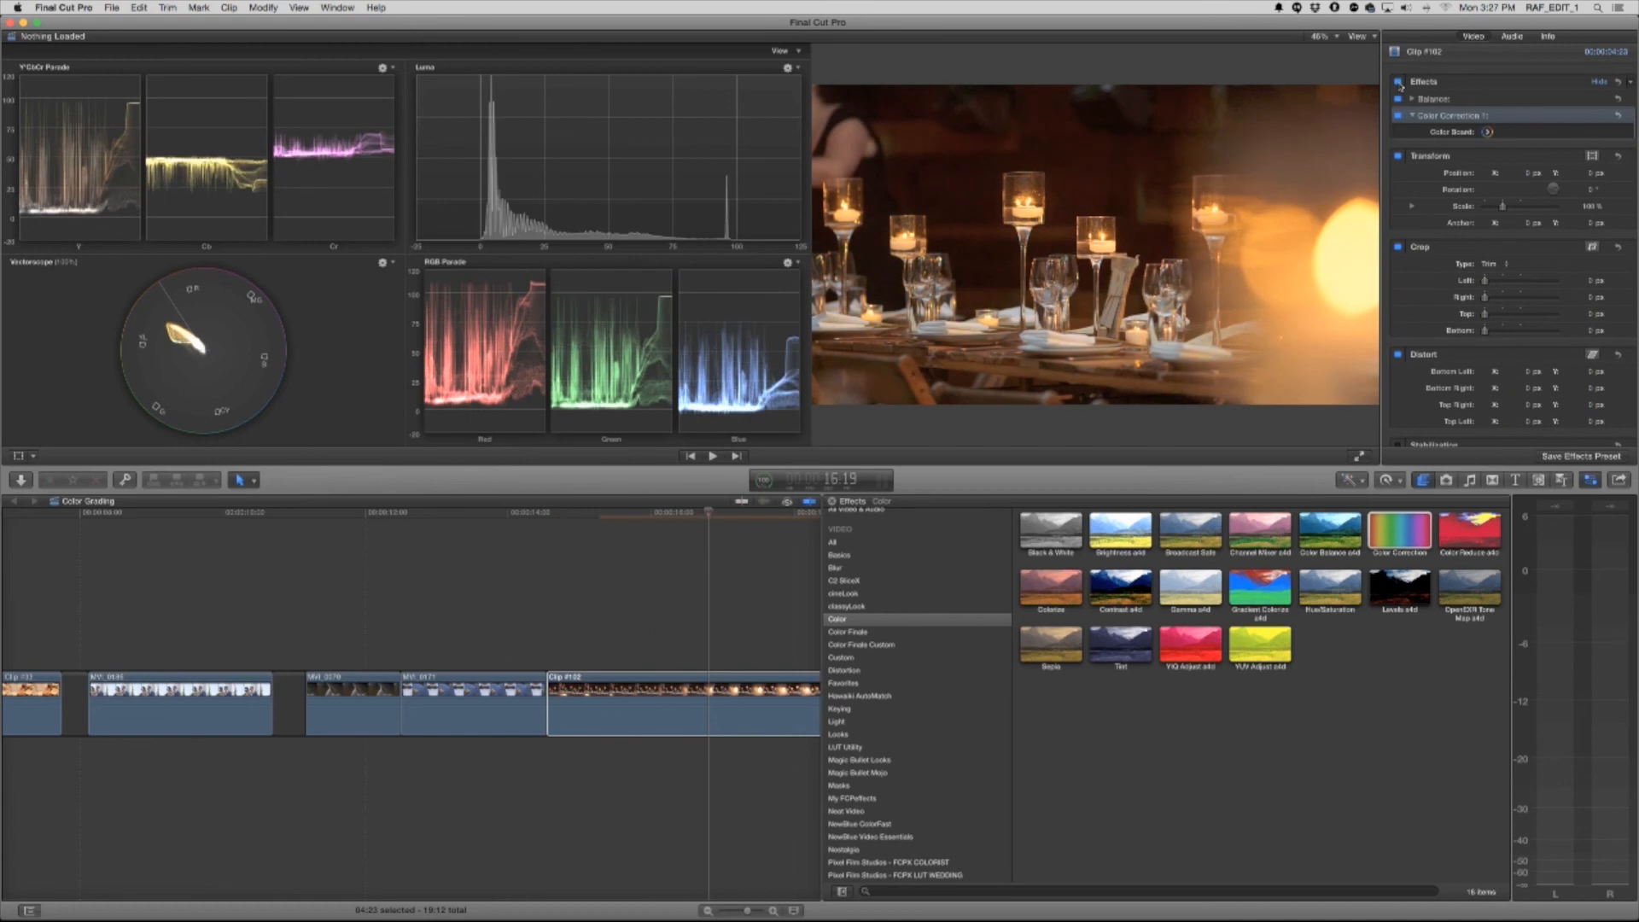
left_click(1398, 82)
left_click(1399, 82)
left_click(1399, 82)
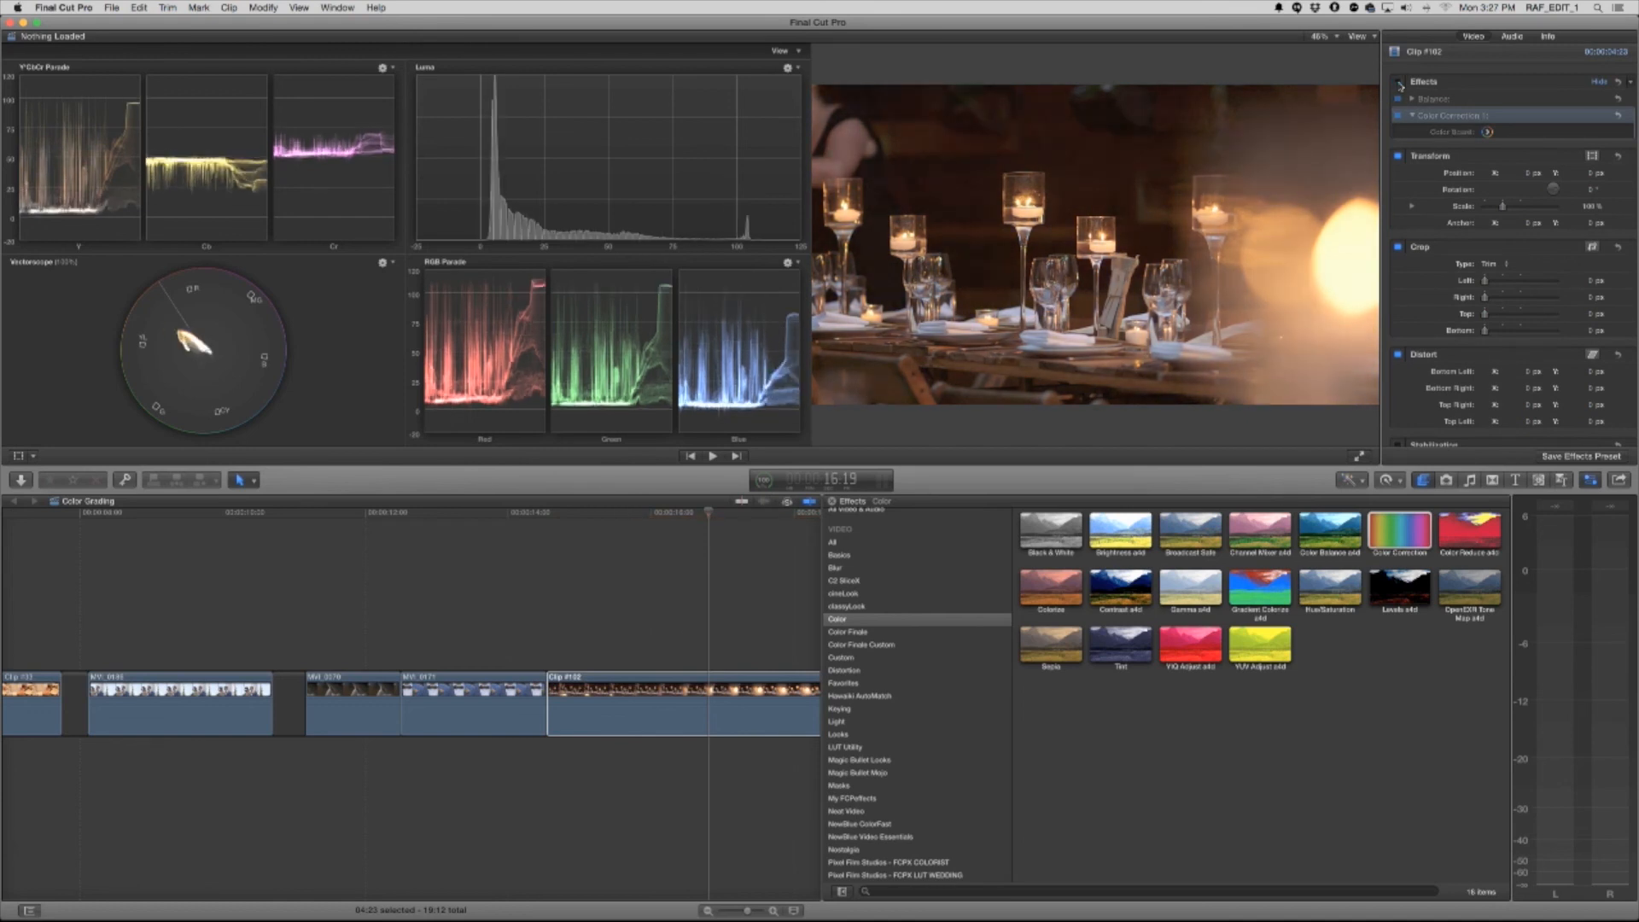